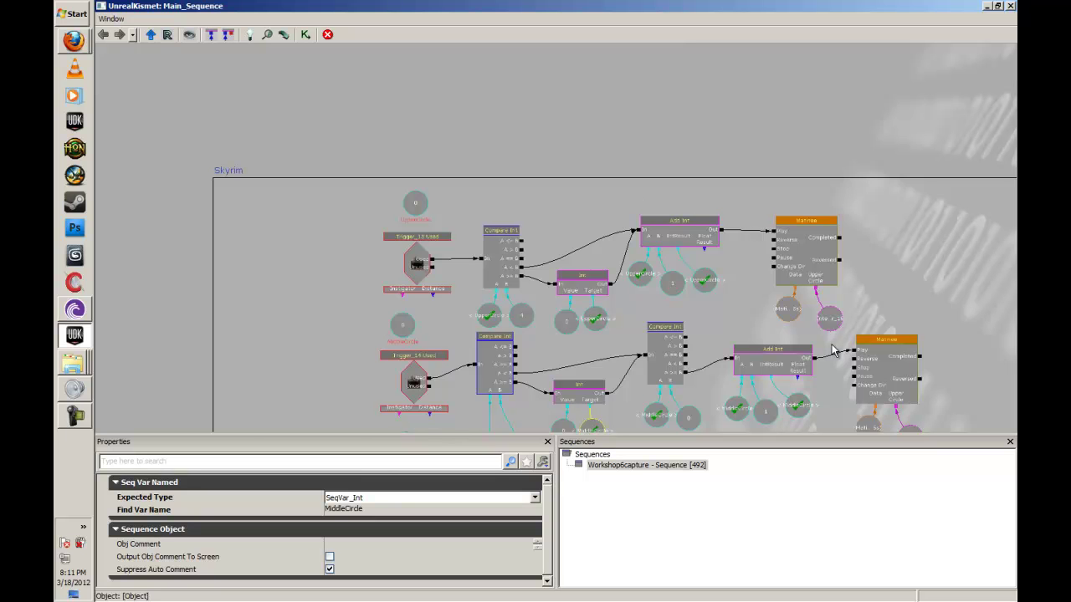
Step: Move the MiddleCircle and LowerCircle trigger chains out past the left edge of the Skyrim comment box
scroll(643, 209, down, 2)
scroll(561, 265, up, 2)
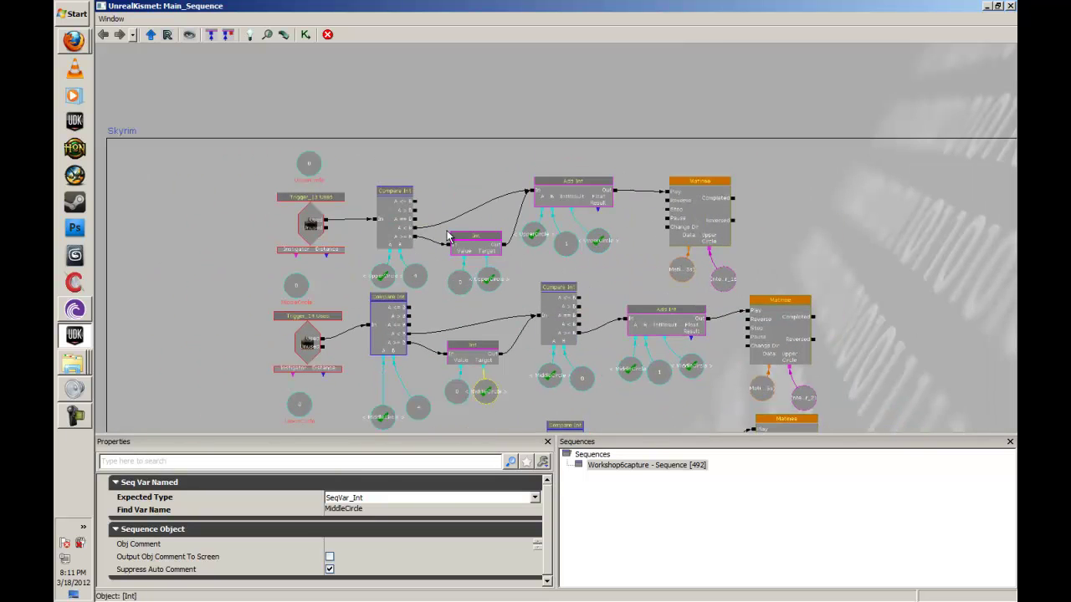
drag(425, 188, 467, 176)
drag(507, 292, 477, 174)
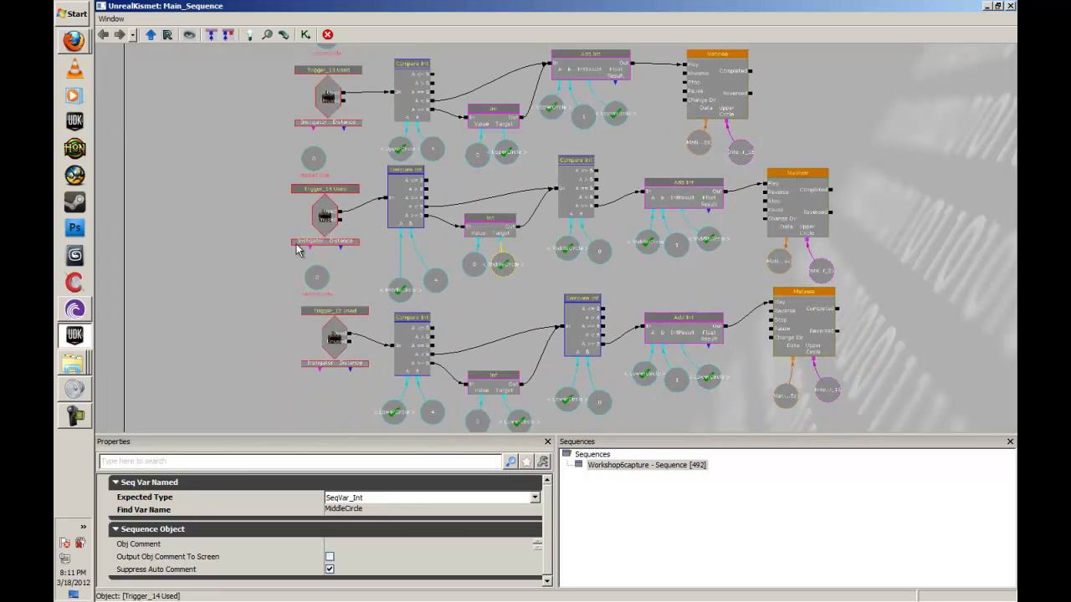
scroll(301, 249, down, 5)
scroll(410, 271, up, 5)
ctrl+alt+drag(349, 217, 779, 392)
drag(559, 295, 212, 316)
drag(429, 259, 486, 258)
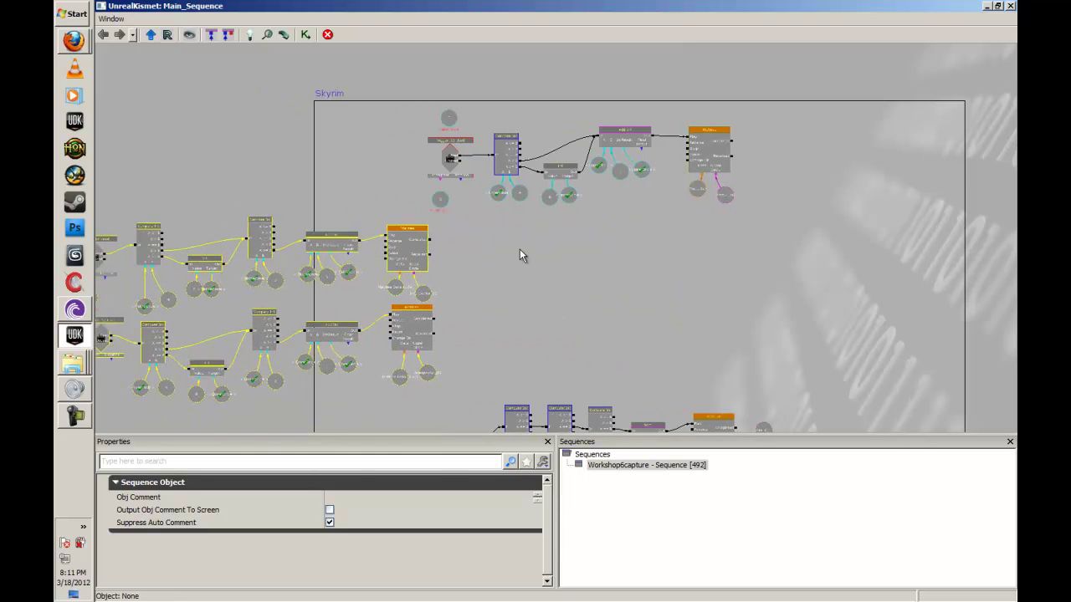
ctrl+drag(409, 245, 349, 236)
Step: Look over the separate trigger and Matinee pairs outside the Skyrim comment box
drag(588, 261, 599, 330)
scroll(620, 319, up, 3)
scroll(920, 347, down, 6)
drag(921, 347, 658, 266)
scroll(782, 308, up, 1)
drag(848, 287, 740, 298)
scroll(665, 305, up, 4)
drag(718, 214, 634, 463)
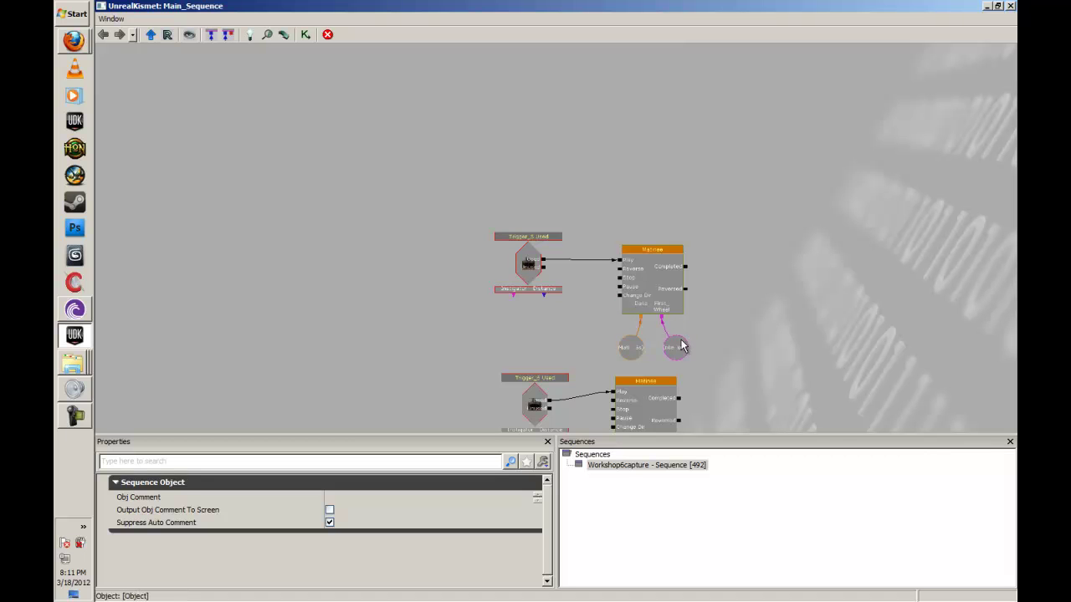
drag(355, 316, 729, 307)
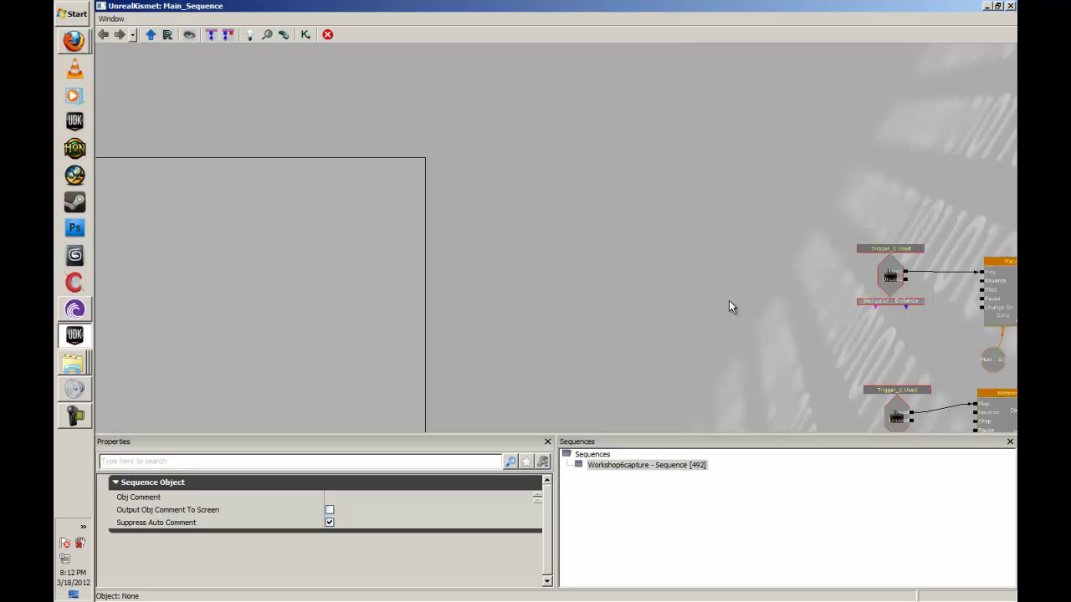
drag(729, 308, 614, 271)
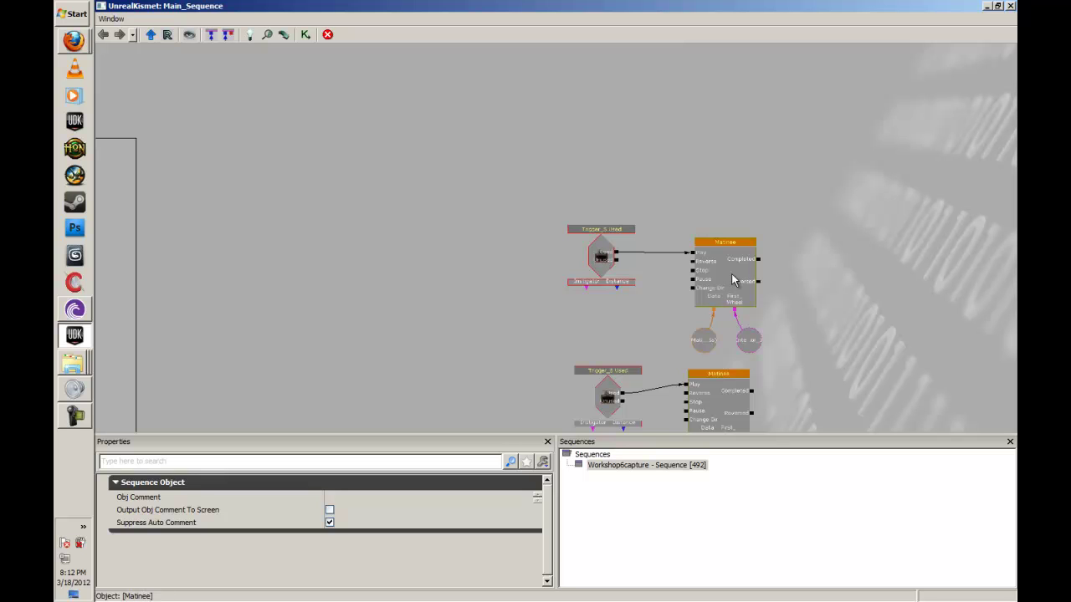
Step: Move the MiddleCircle variable away from the Trigger_13 chain, out to the left of the Skyrim comment box
drag(519, 270, 893, 292)
scroll(509, 302, up, 3)
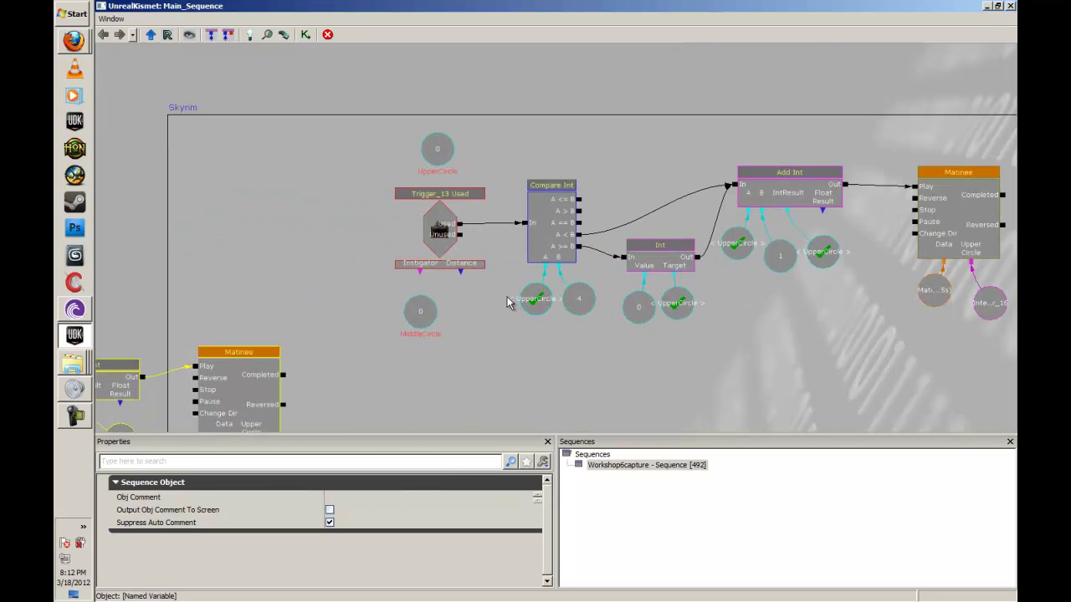
scroll(413, 359, down, 5)
drag(408, 337, 166, 355)
drag(520, 337, 387, 334)
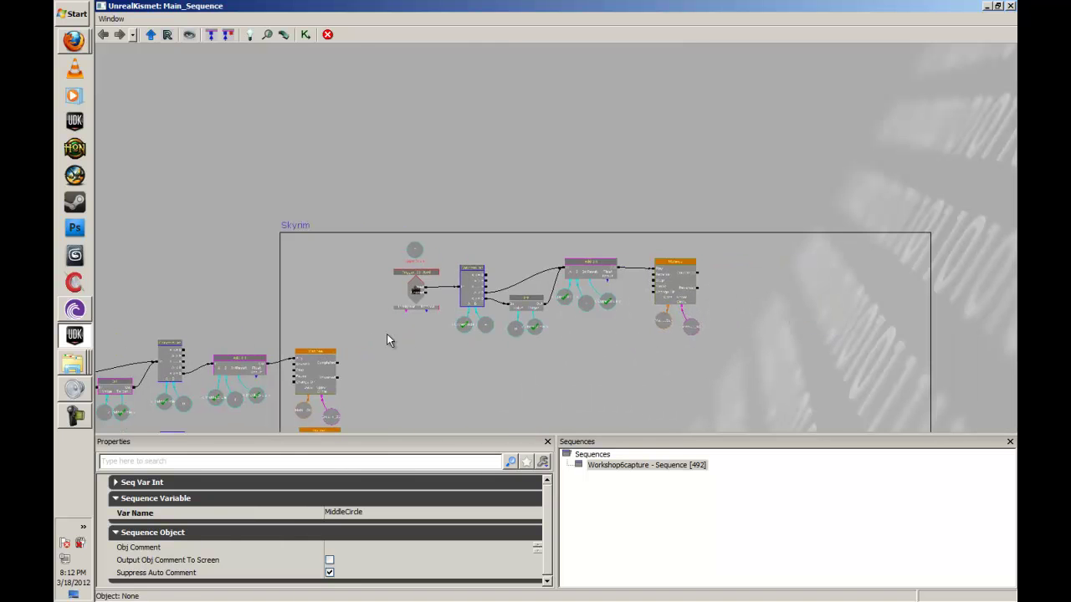
Step: Examine the UpperCircle integer variable above Trigger_13 Used and the named variable feeding the comparison
scroll(446, 388, down, 5)
scroll(450, 335, up, 5)
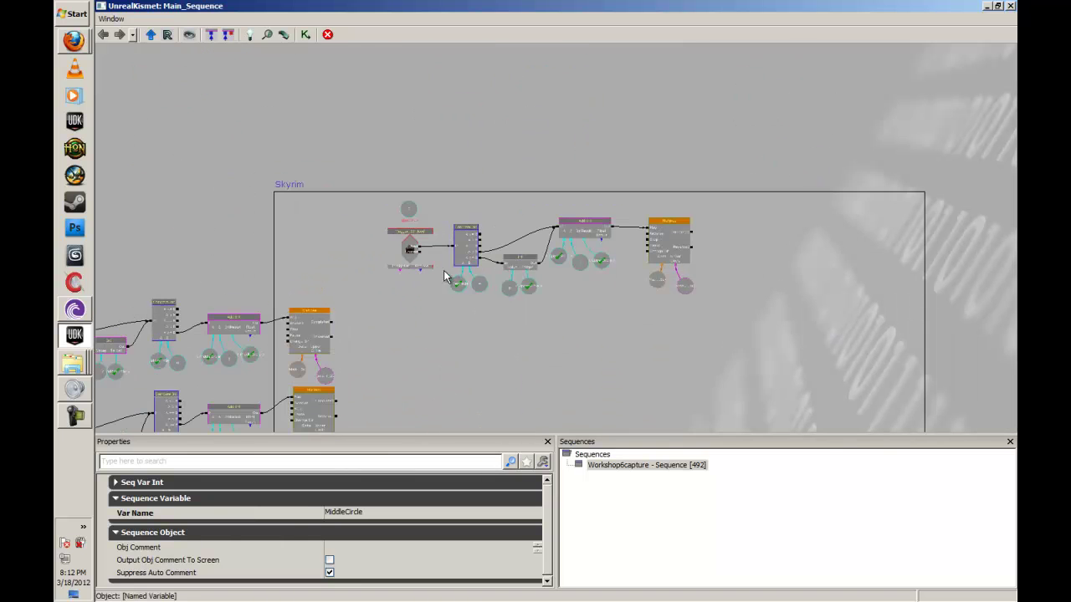
scroll(598, 328, up, 6)
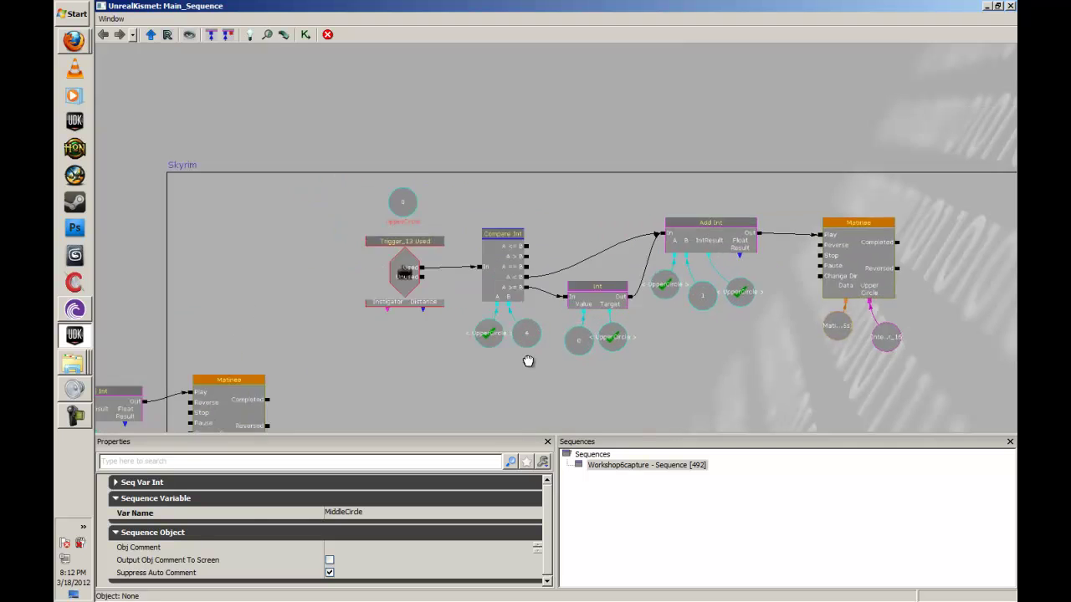
click(492, 334)
drag(481, 293, 332, 316)
click(421, 341)
drag(262, 253, 417, 265)
click(318, 161)
scroll(343, 165, down, 1)
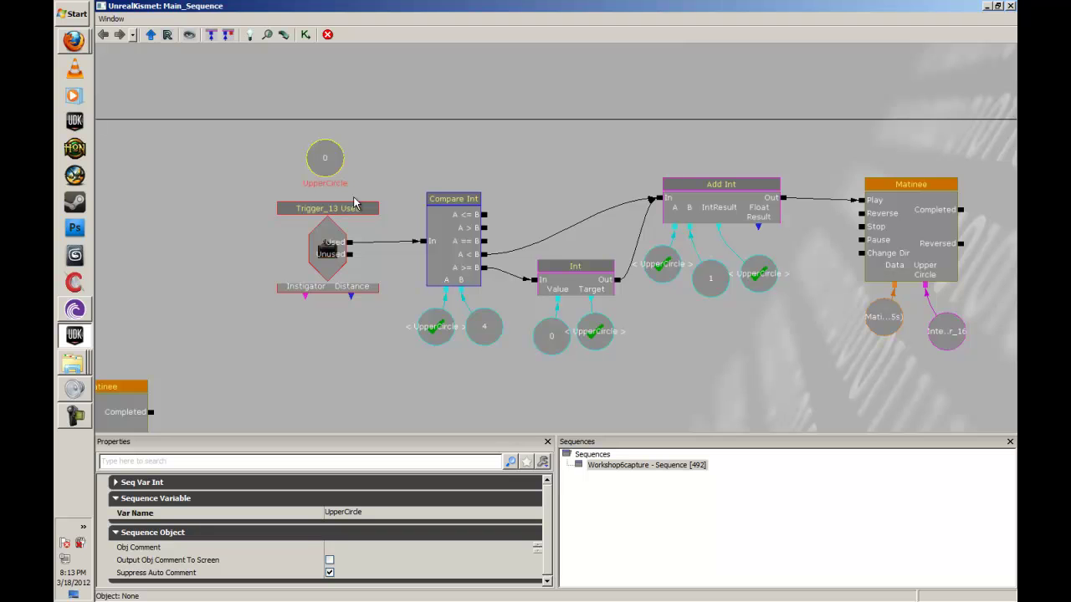
Step: Inspect the Trigger_13 Used event and the two variables compared by its Compare Int condition
click(333, 245)
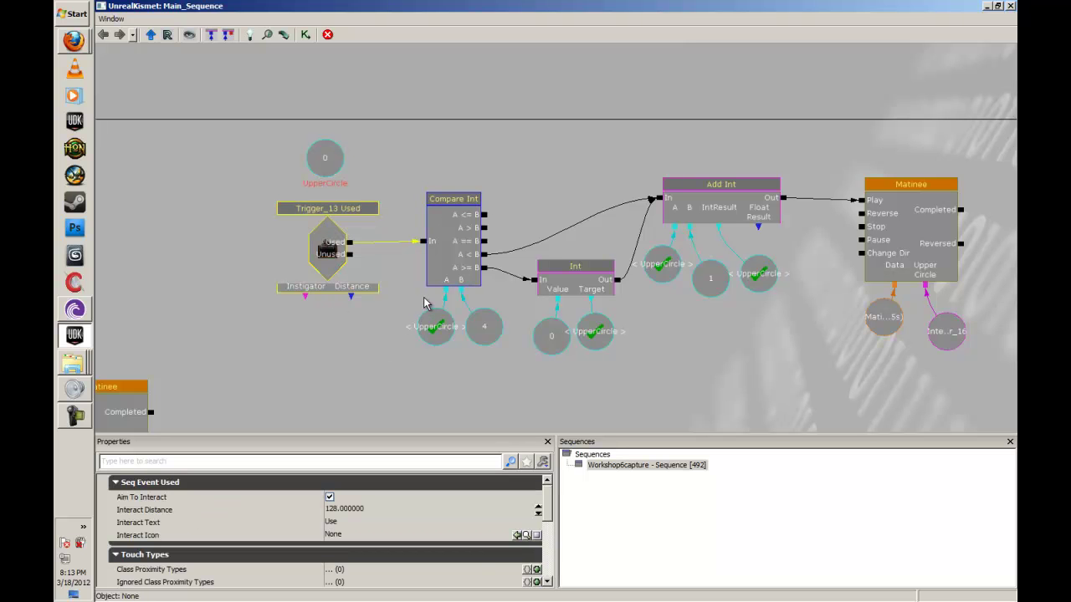
click(434, 336)
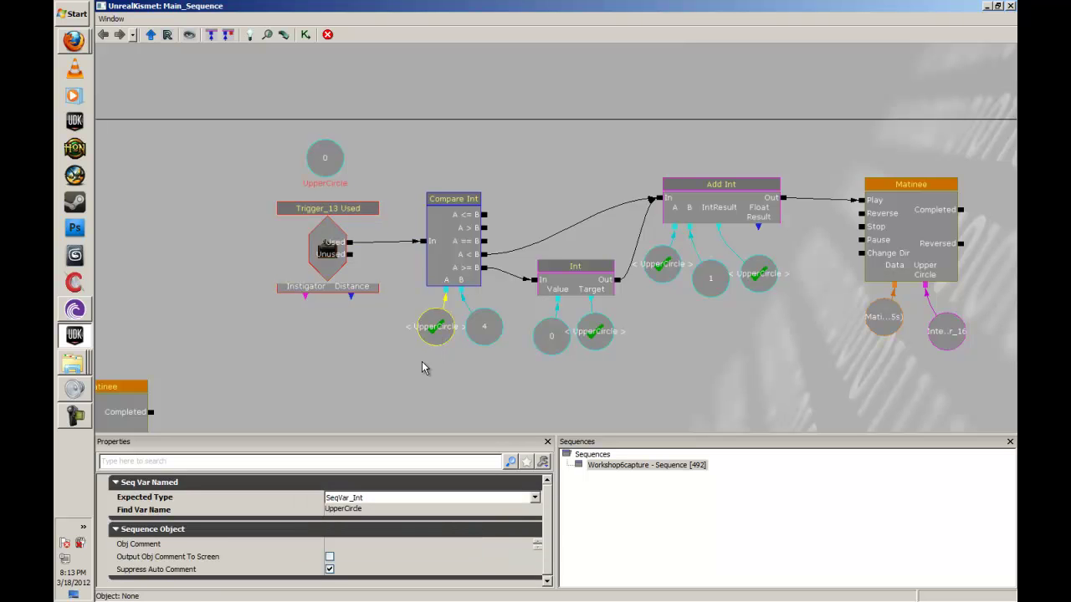
click(492, 337)
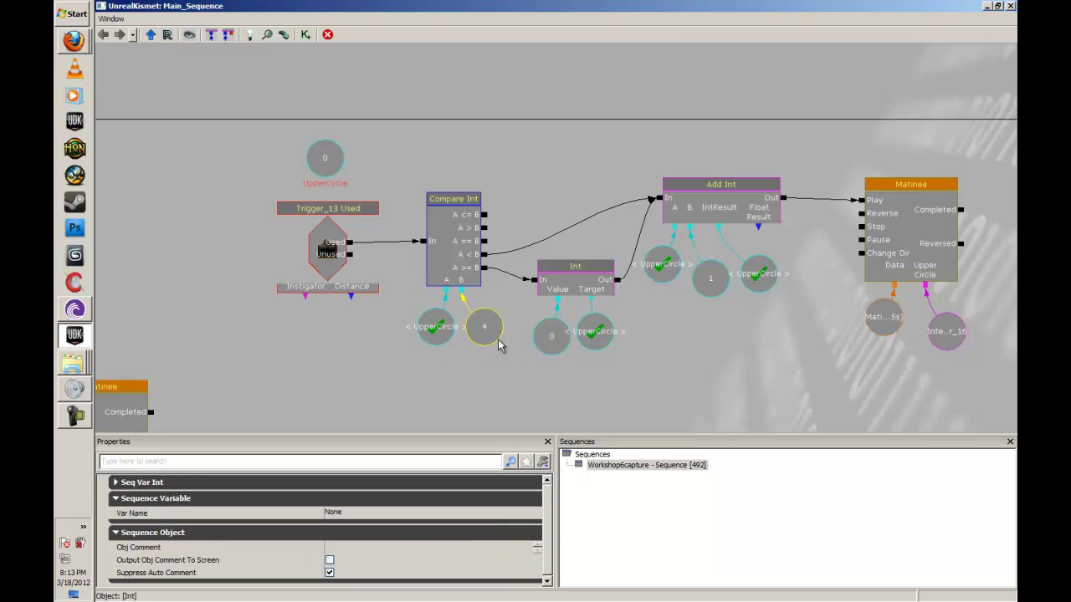
click(480, 373)
drag(479, 302, 441, 287)
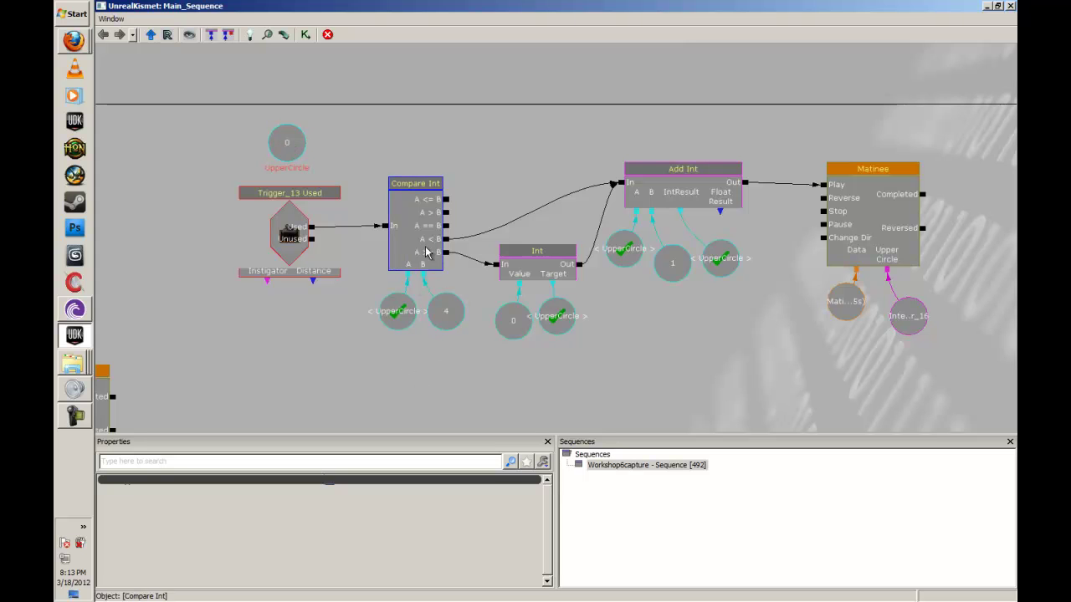
click(398, 317)
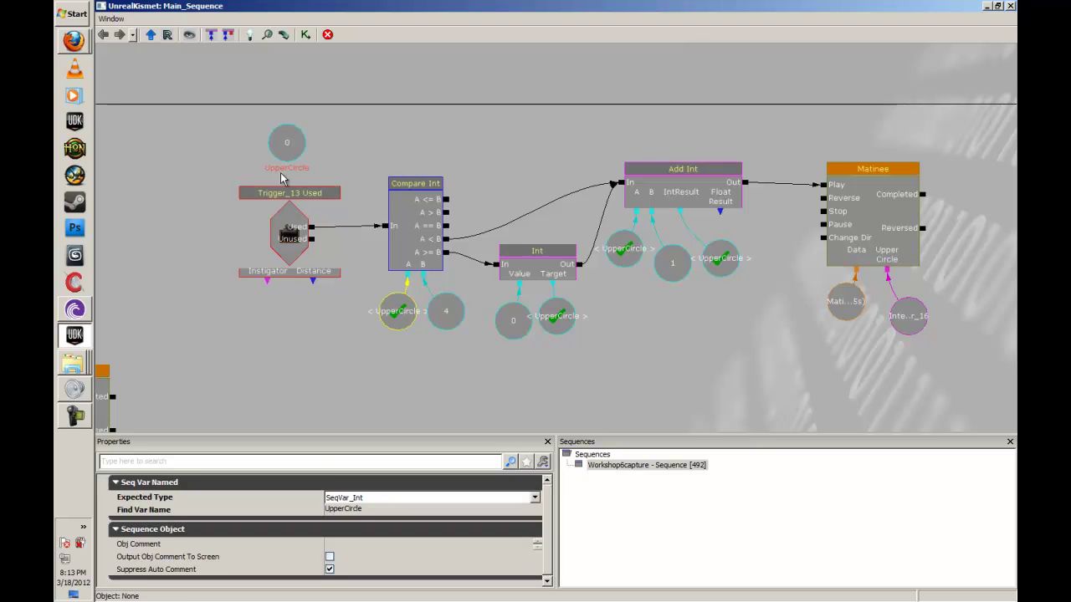
click(444, 328)
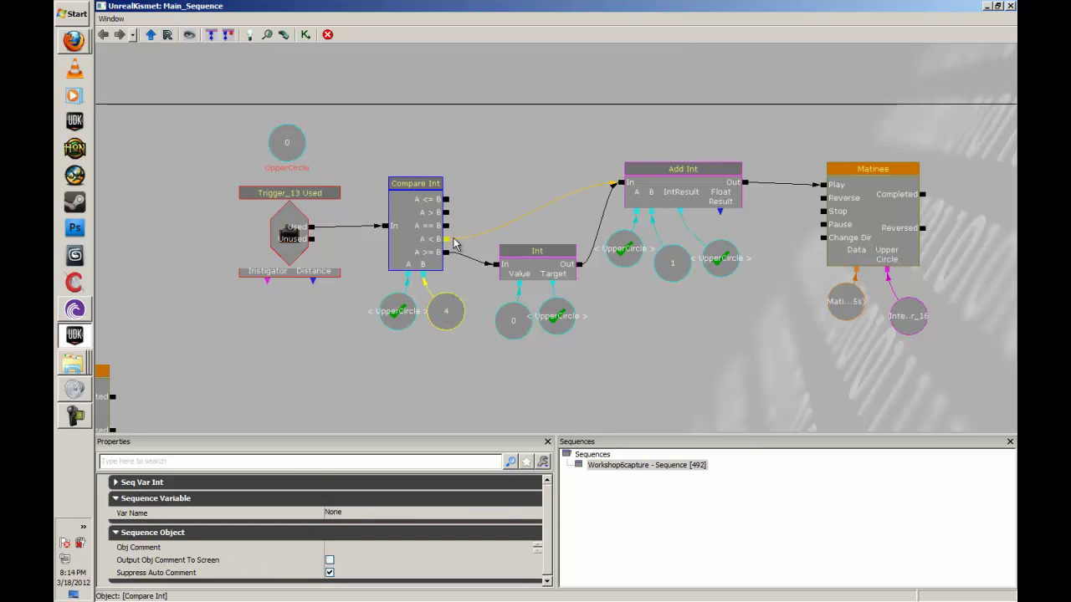
Step: Inspect the Add Int action, its input and result variables, and the UpperCircle variable they refer to
click(636, 174)
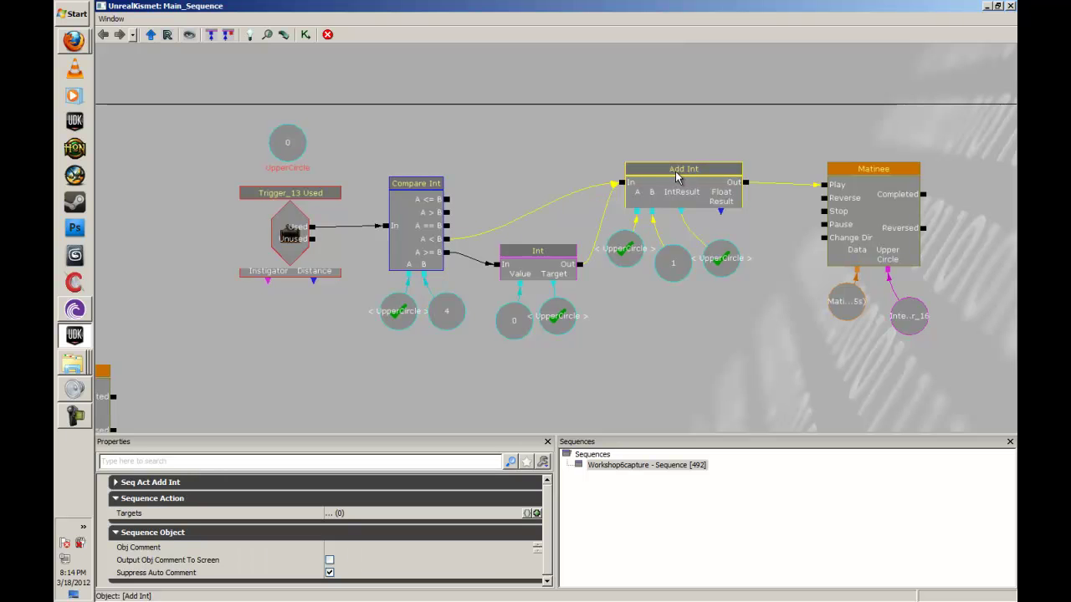
drag(698, 180, 587, 181)
click(560, 273)
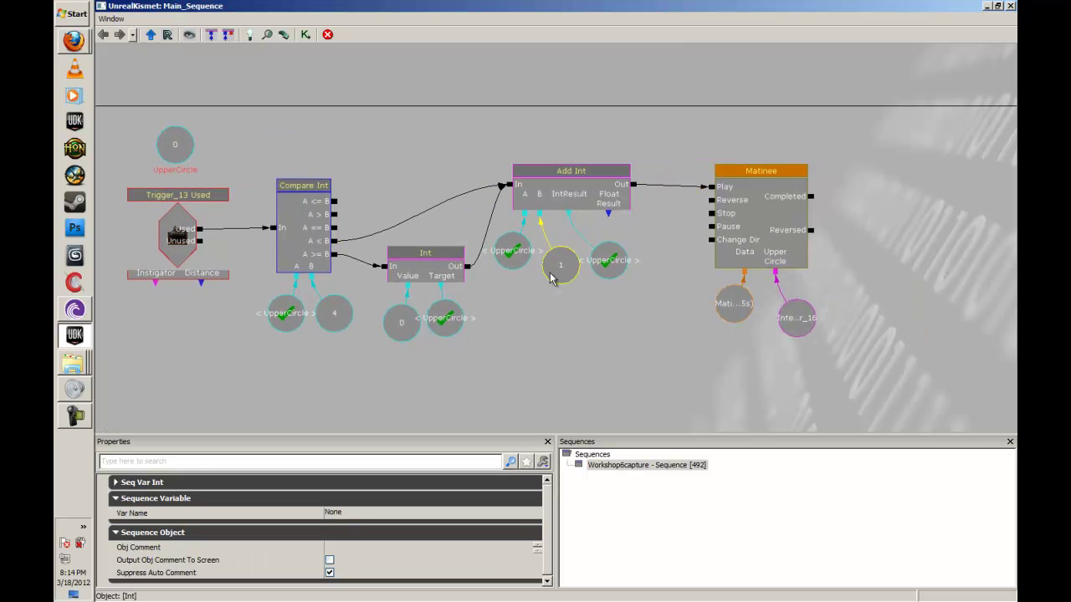
click(515, 253)
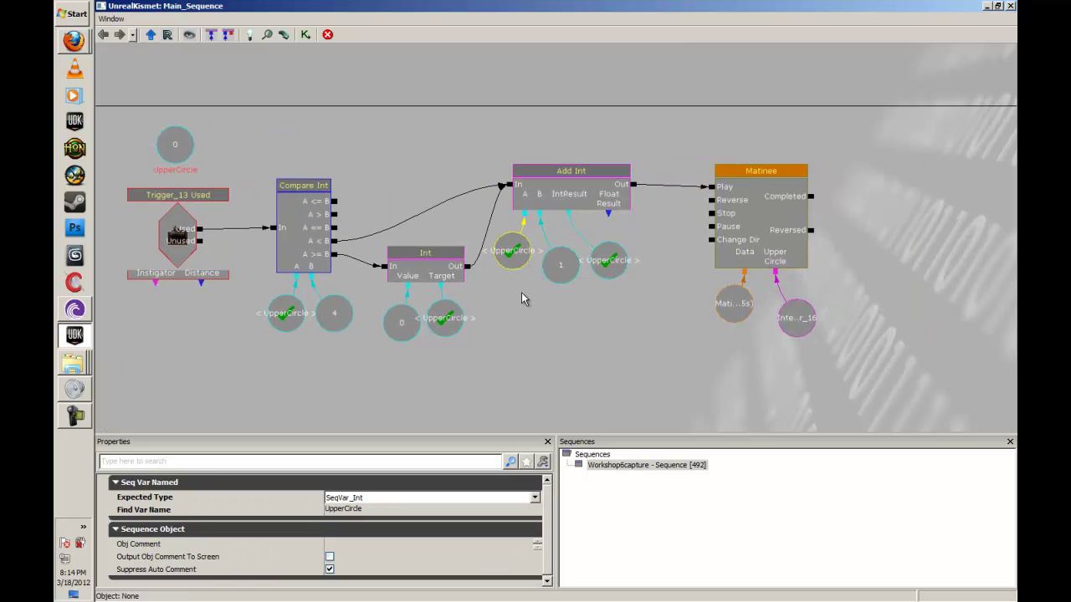
click(588, 205)
click(608, 261)
click(174, 148)
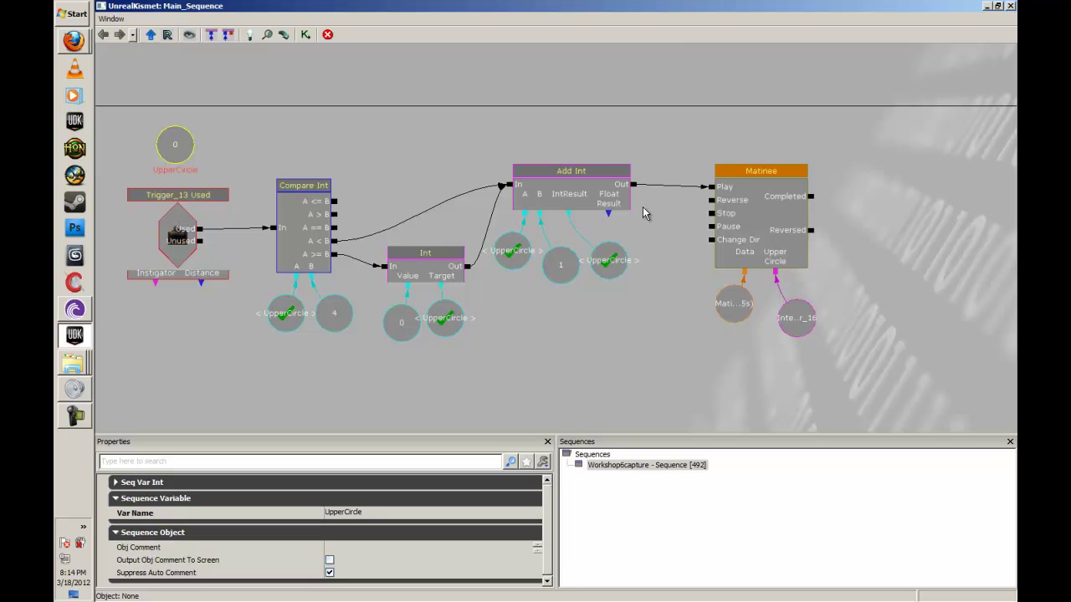
Step: Trace the flow from Trigger_13 Used through Compare Int to the value variable of the Int reset action
drag(289, 262, 452, 260)
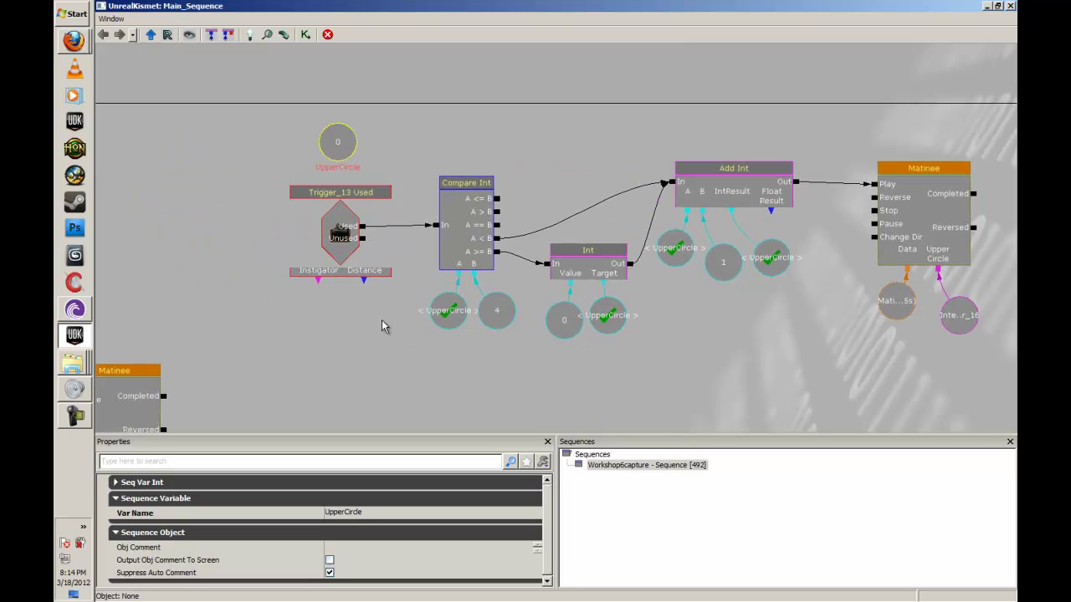
click(358, 236)
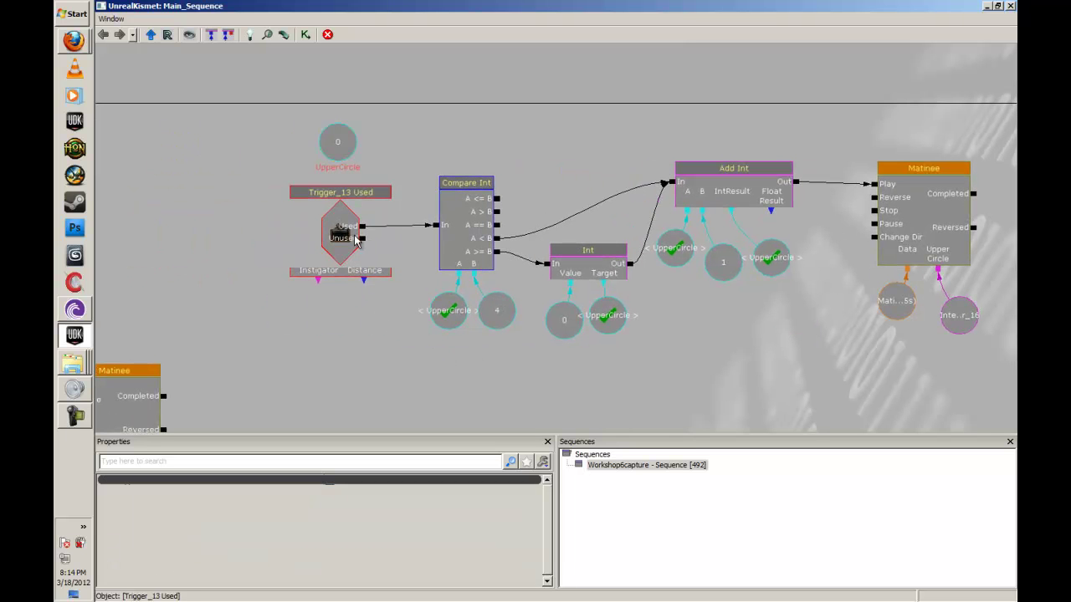
click(479, 232)
click(451, 311)
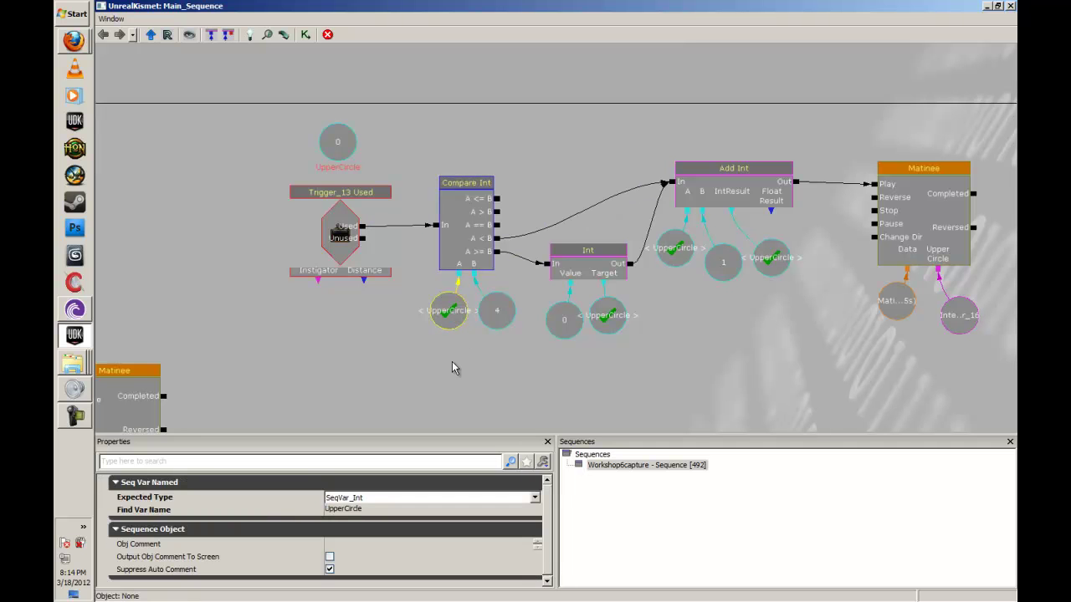
click(494, 317)
click(450, 313)
click(495, 308)
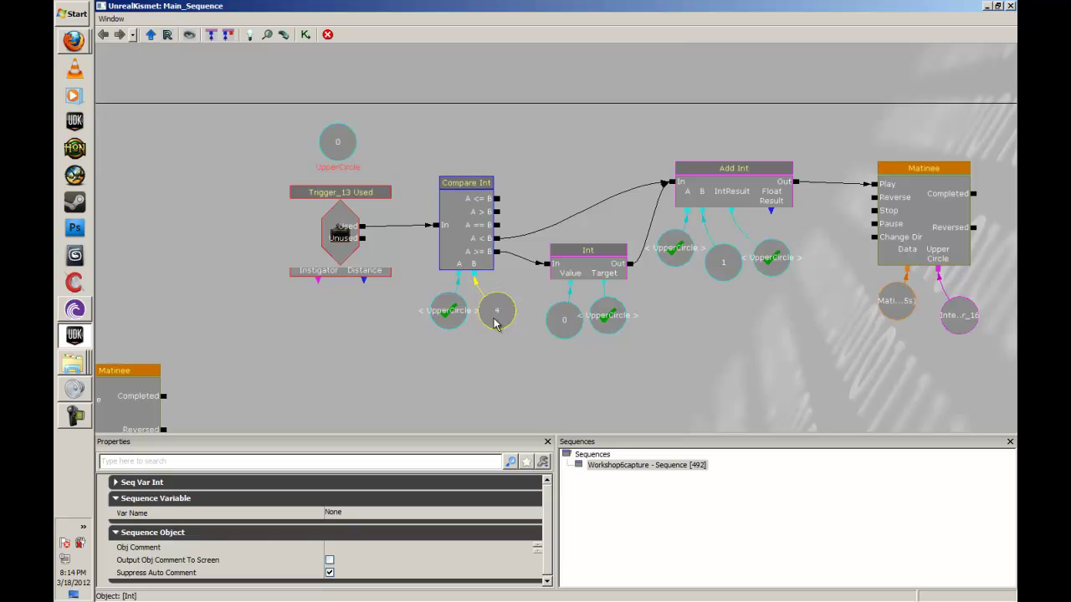
click(474, 258)
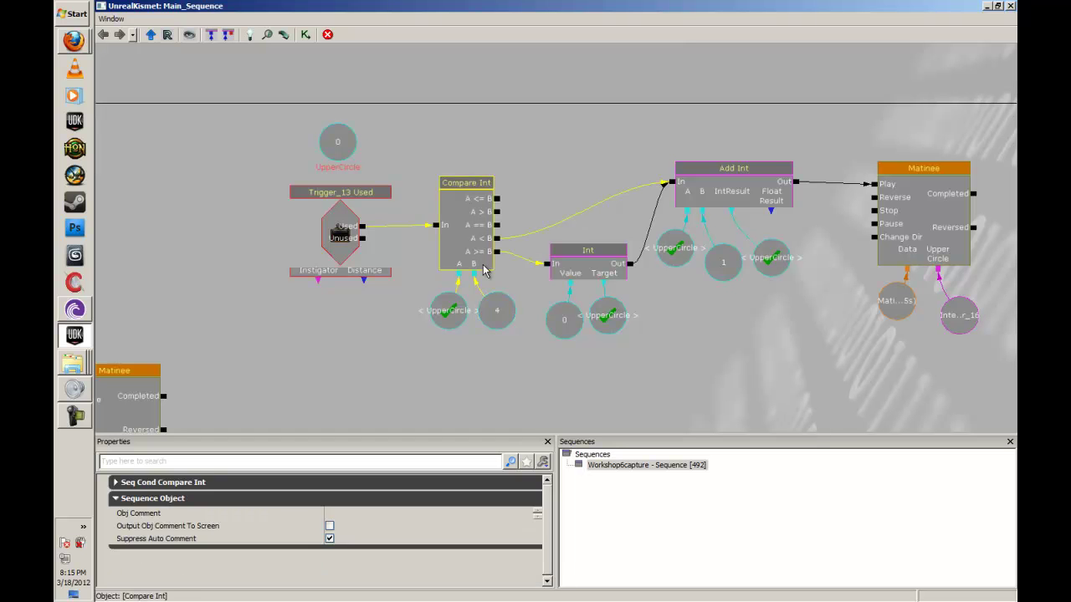
click(566, 323)
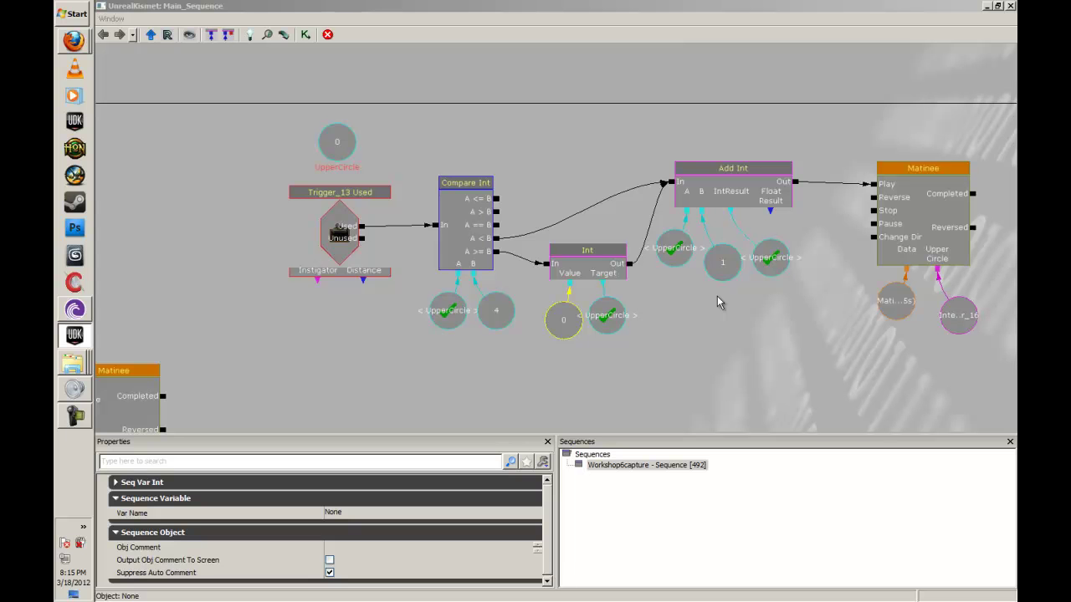
Step: Move the two lower trigger and Matinee groups further down, clear of the Trigger_5 group
scroll(736, 297, down, 5)
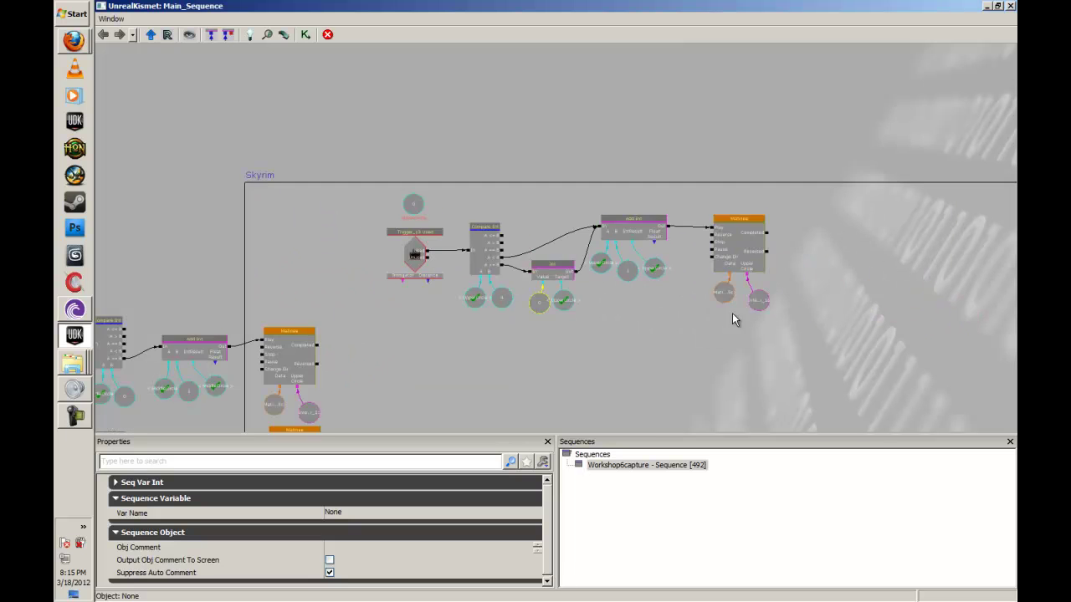
drag(731, 330, 564, 309)
scroll(566, 309, down, 4)
drag(723, 305, 574, 198)
scroll(524, 271, up, 4)
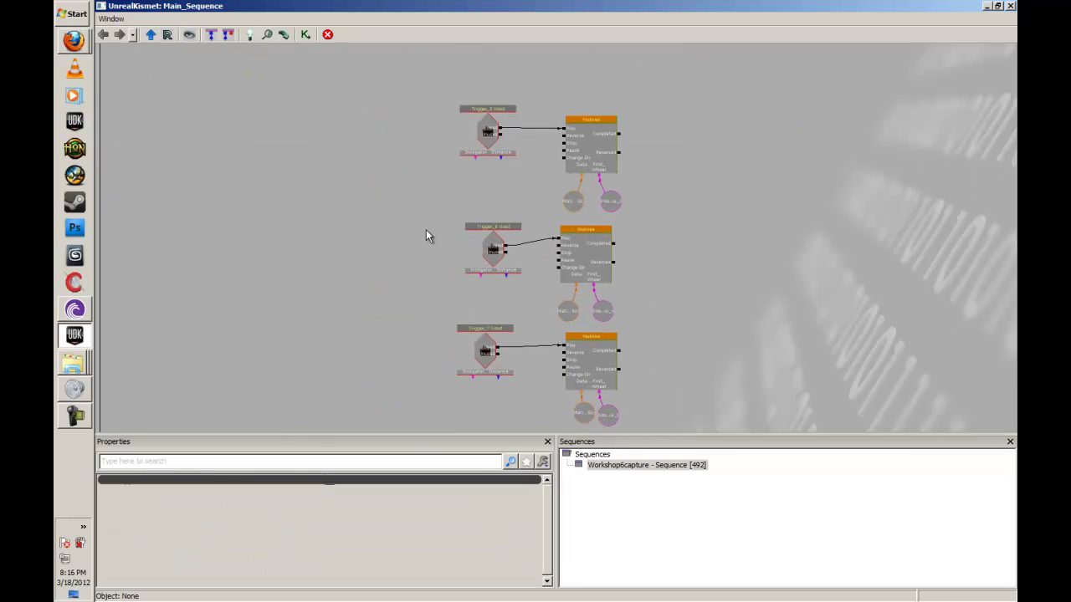
ctrl+alt+drag(418, 229, 618, 426)
ctrl+drag(505, 221, 499, 427)
drag(428, 193, 474, 313)
Step: Create a new Int variable near the Trigger_5 Used event and name it FirstWheel
right_click(468, 160)
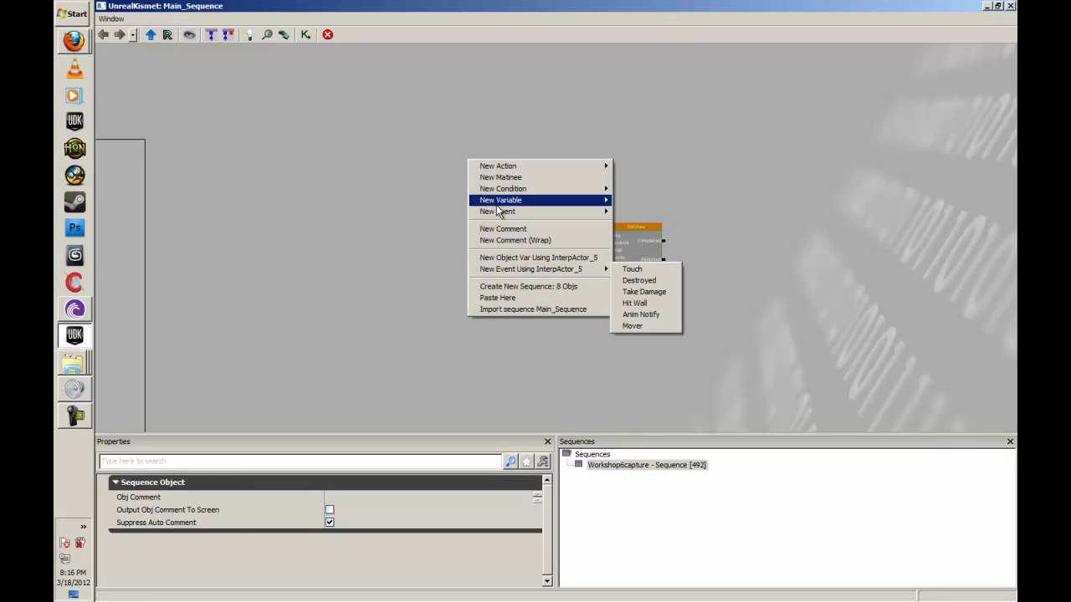
mouse_move(494, 200)
mouse_move(651, 236)
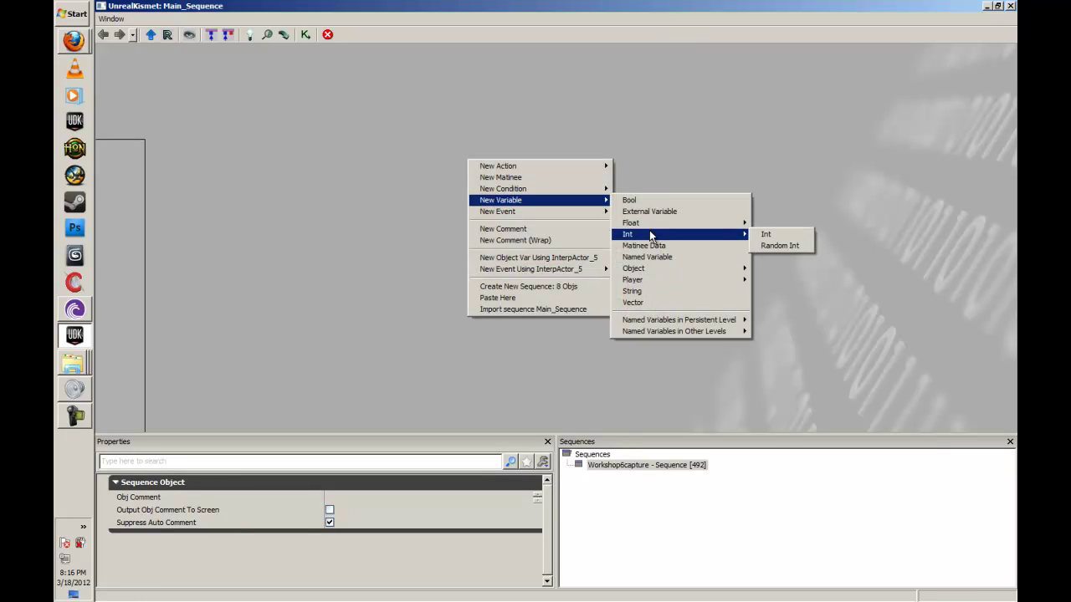
click(767, 234)
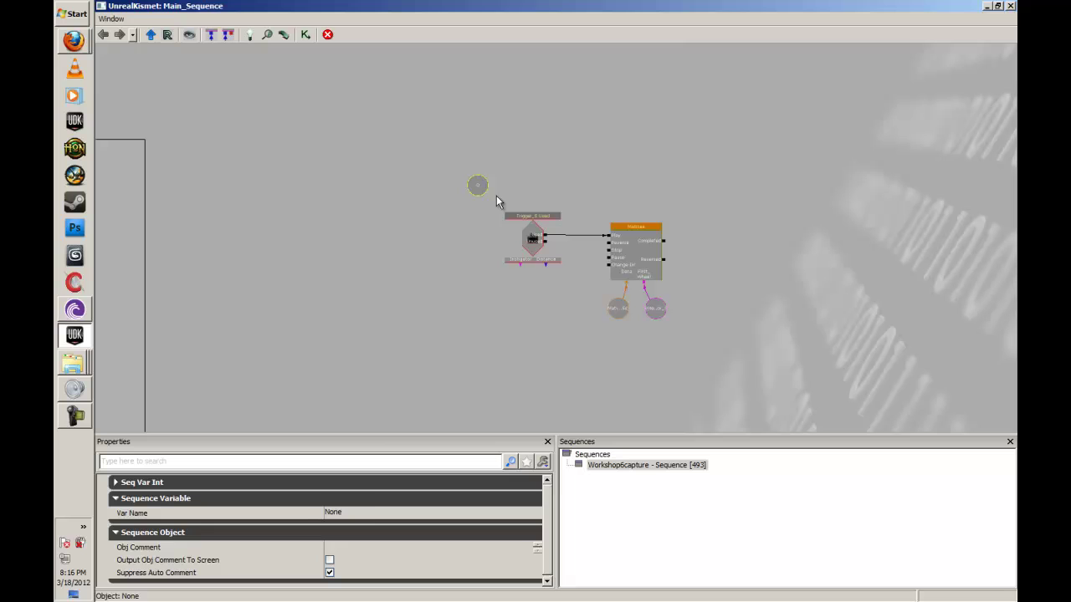
click(368, 512)
text(FirsW)
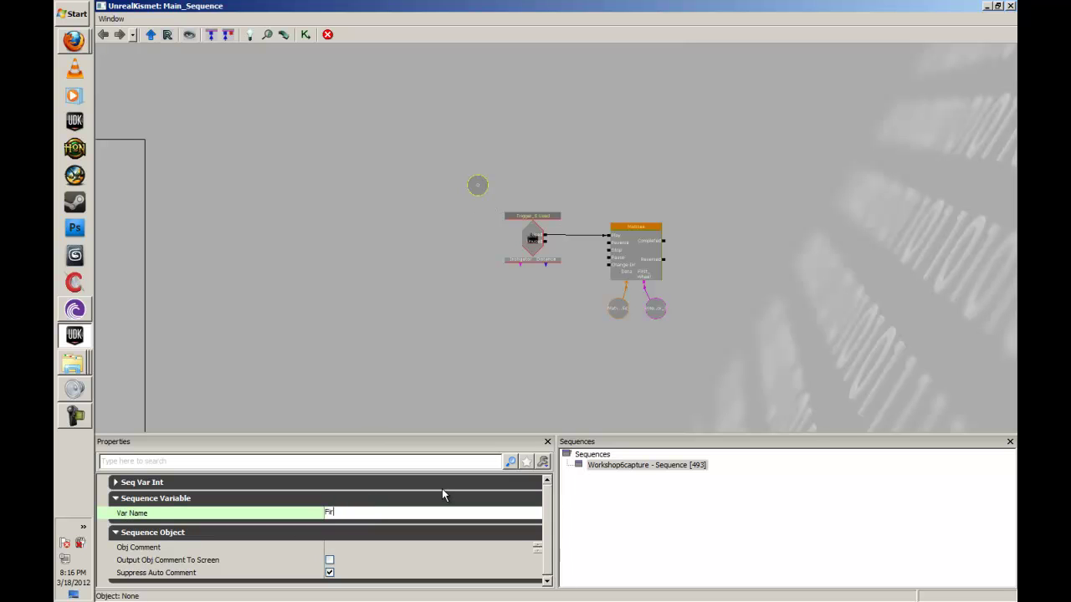
key(BackSpace)
key(BackSpace)
text(stWheel)
key(Return)
Step: Position the FirstWheel variable closer above the Trigger_5 Used event
scroll(488, 246, up, 2)
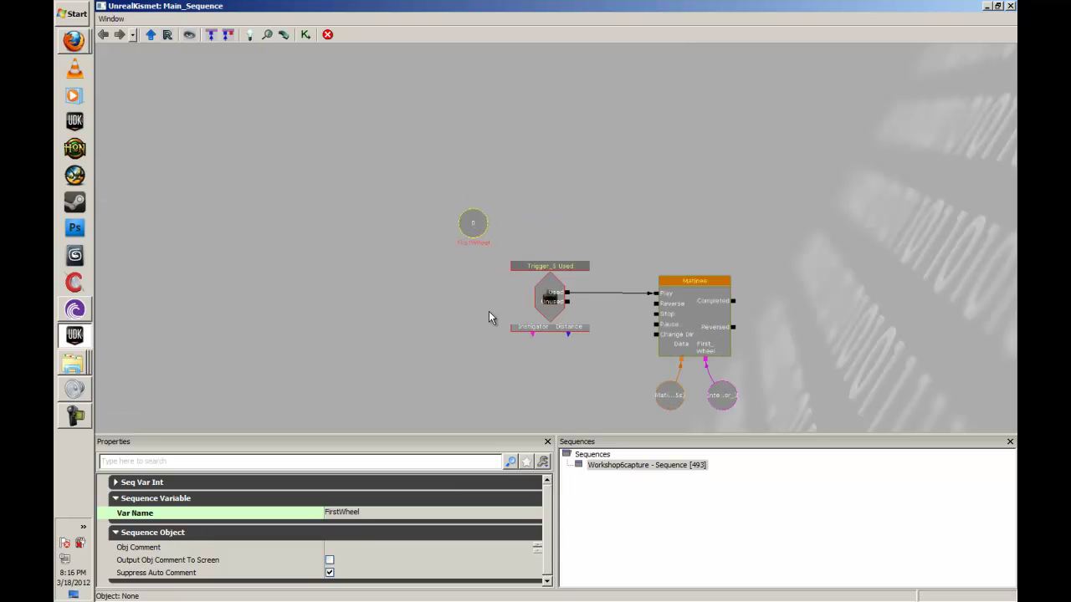
click(486, 318)
drag(488, 223, 535, 227)
Step: Disconnect Trigger_5 Used from its Matinee and move the Matinee with its variables well to the right
drag(580, 189, 481, 90)
alt+click(552, 198)
click(574, 204)
ctrl+alt+drag(653, 323, 543, 208)
ctrl+drag(622, 210, 932, 225)
Step: Add a Compare Int condition and position it beside the Trigger_5 Used event
right_click(513, 174)
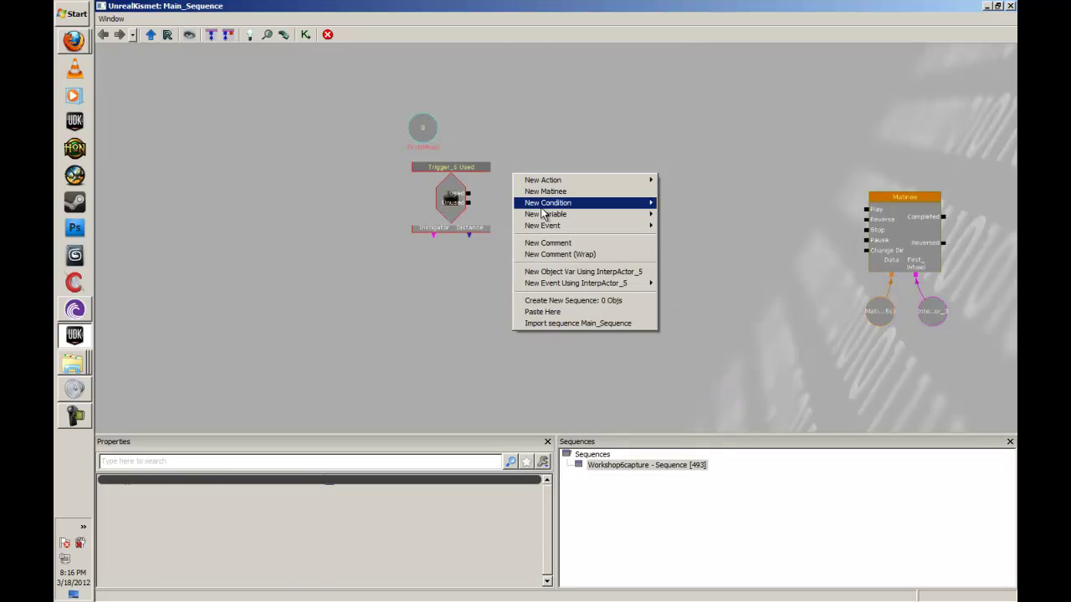
mouse_move(544, 204)
mouse_move(728, 209)
click(789, 227)
ctrl+drag(536, 226, 571, 203)
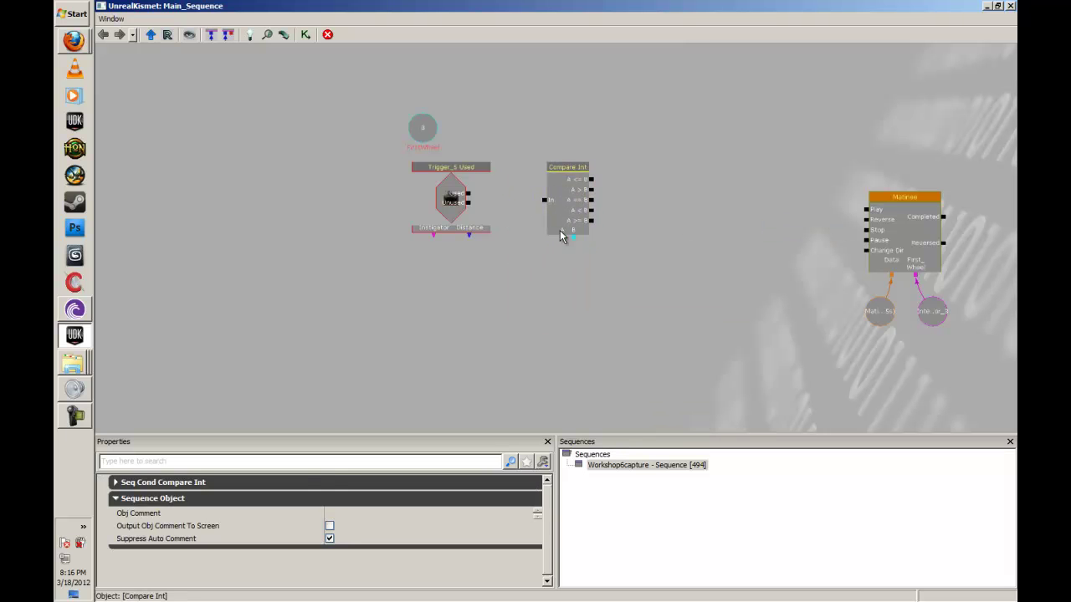
Step: Create a named variable below the Compare Int condition and set its Find Var Name to FirstWheel
right_click(517, 257)
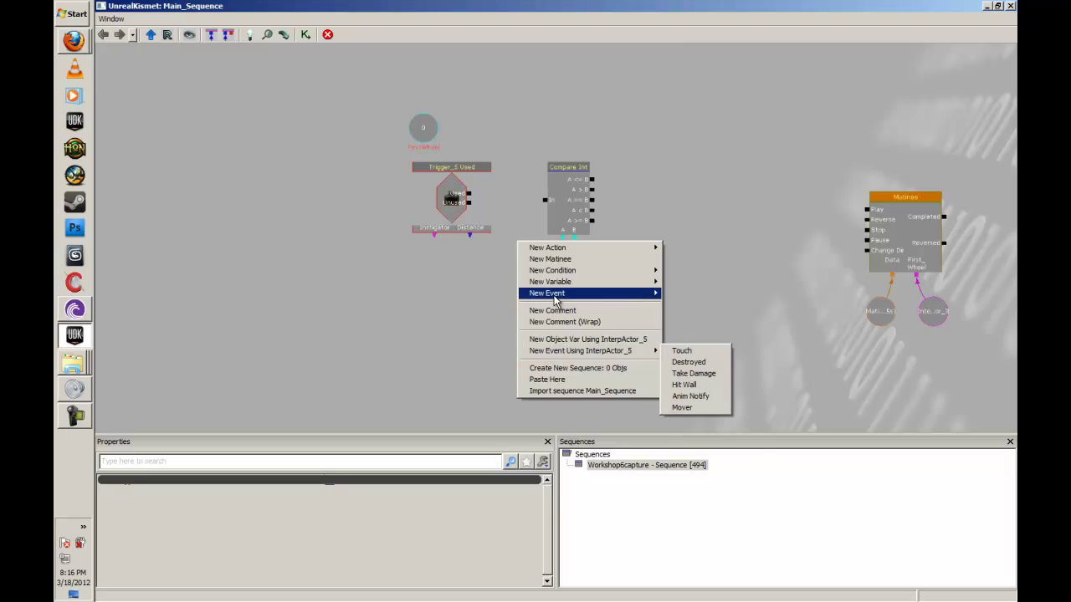
mouse_move(559, 284)
click(696, 339)
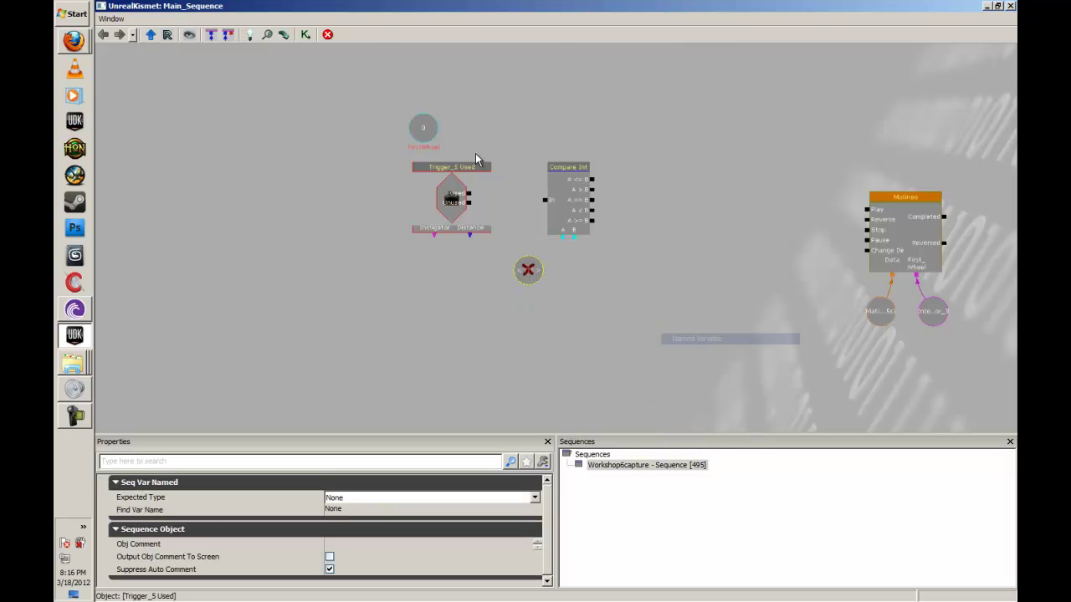
ctrl+drag(545, 280, 574, 280)
click(371, 508)
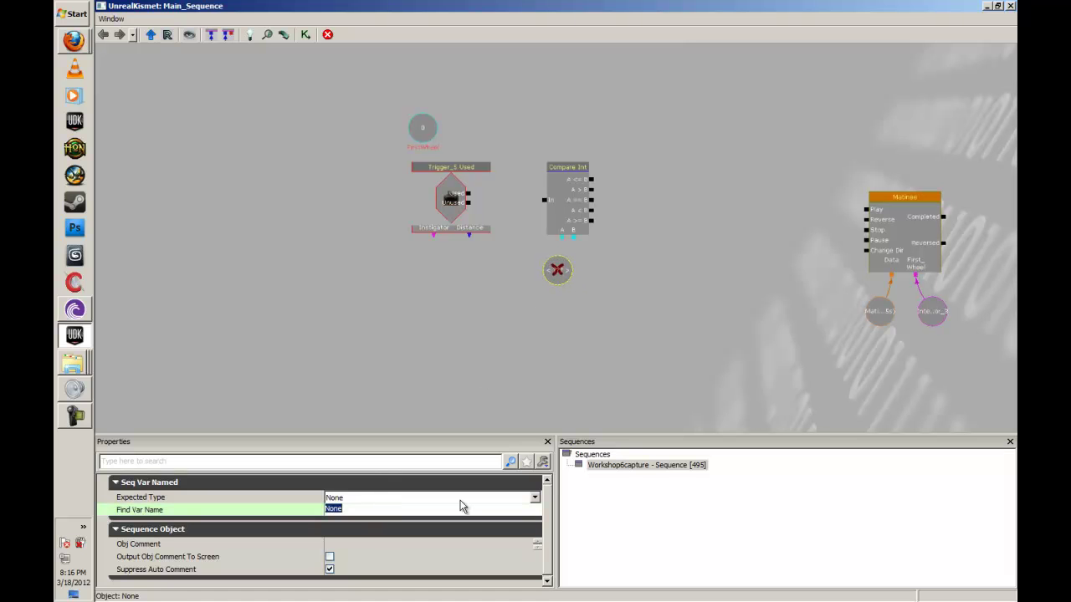
text(FirstWhe)
key(Return)
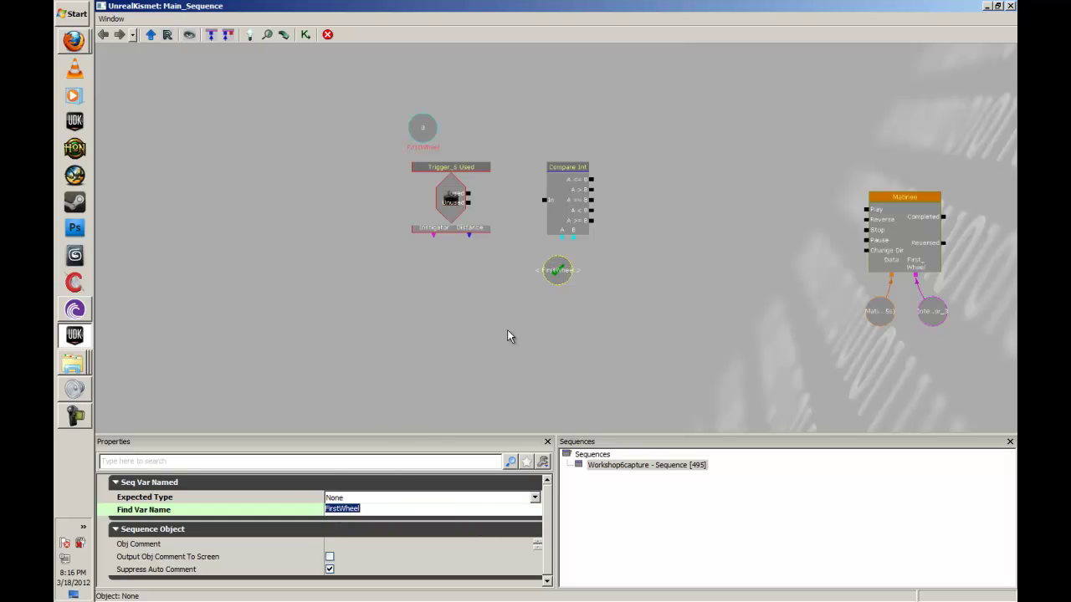
Step: Connect Compare Int's A input to the FirstWheel named variable and Trigger_5's Used output to Compare Int's In
click(564, 239)
drag(561, 237, 598, 319)
scroll(597, 319, up, 3)
drag(517, 227, 410, 215)
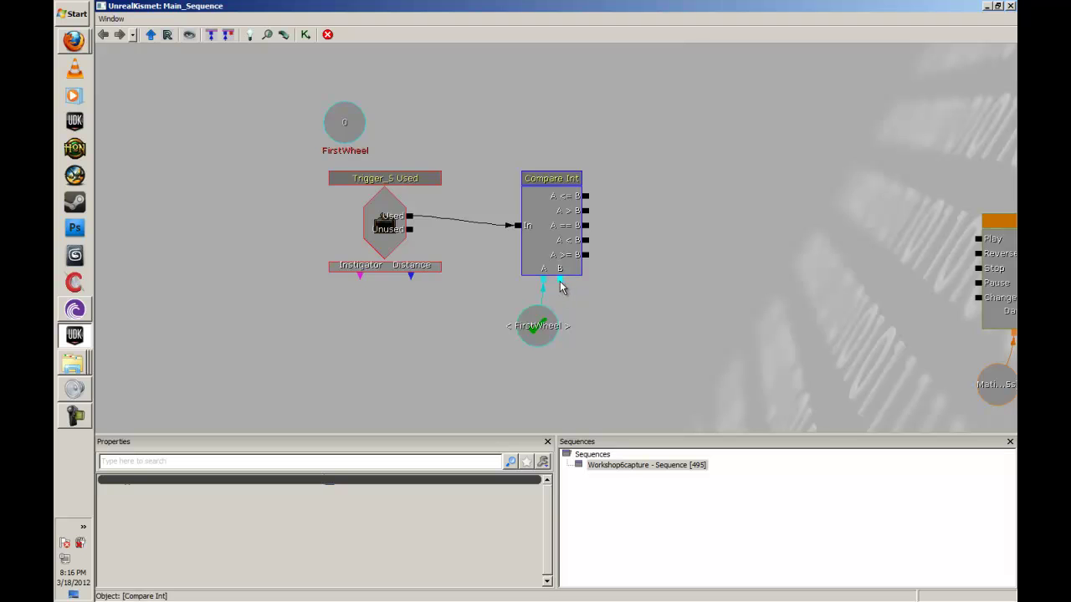
Step: Create a new Int variable on Compare Int's B input and set its Int Value to 4
right_click(559, 281)
click(599, 271)
drag(552, 325, 588, 345)
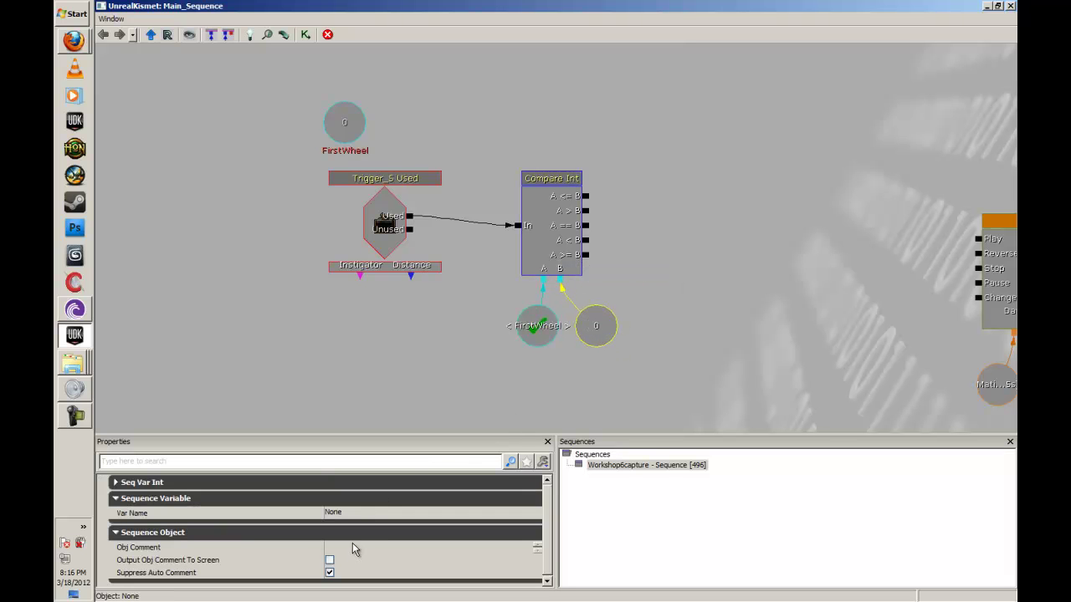
click(352, 497)
click(355, 483)
click(359, 497)
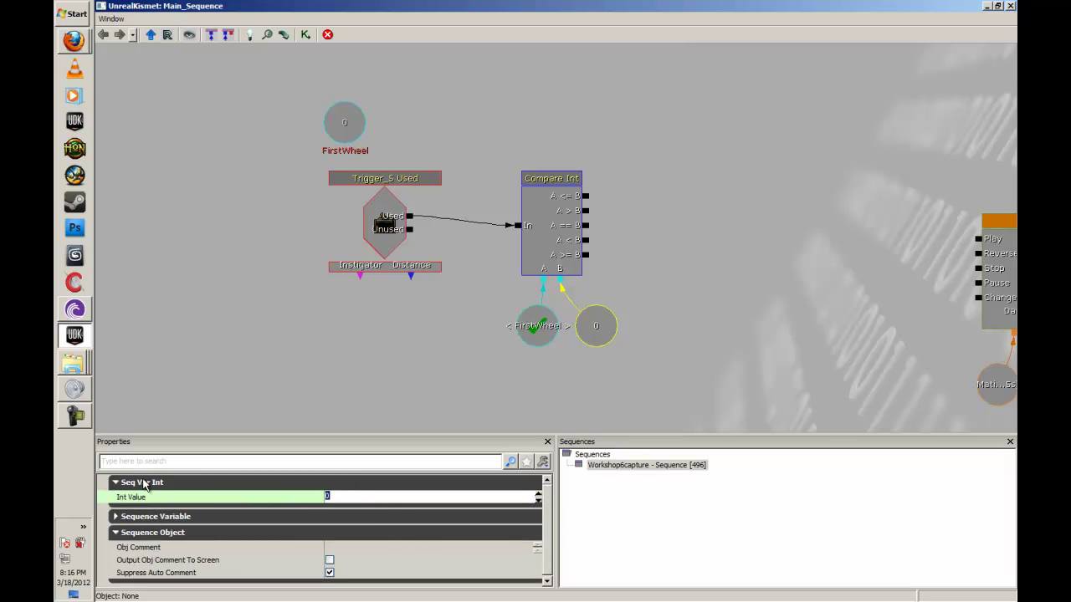
text(4)
key(Return)
Step: Add an Add Int action beside Compare Int and connect the A < B output to its In
drag(696, 336, 607, 323)
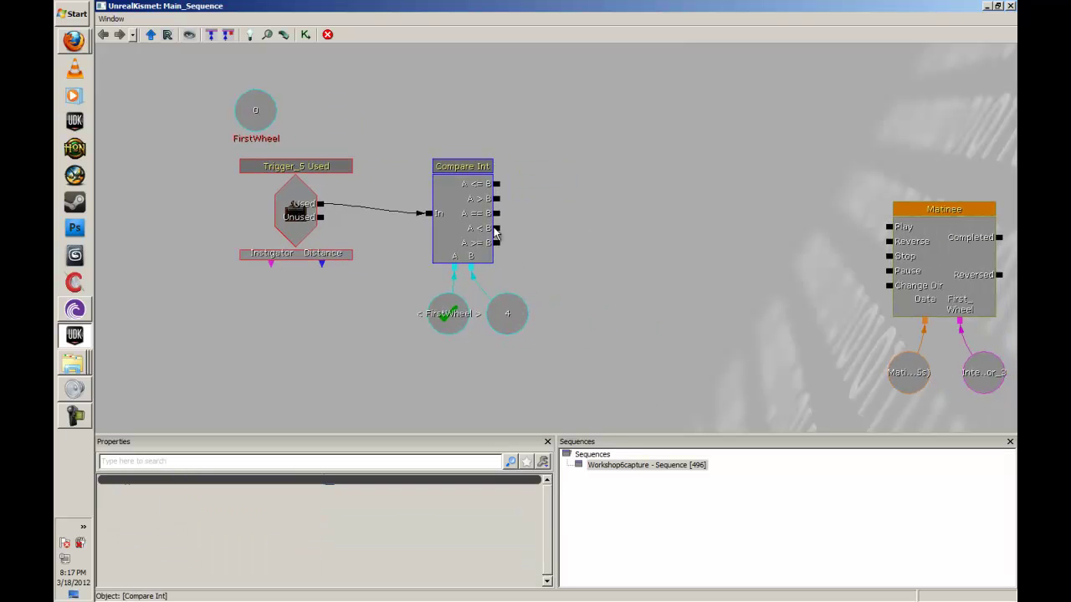
right_click(604, 180)
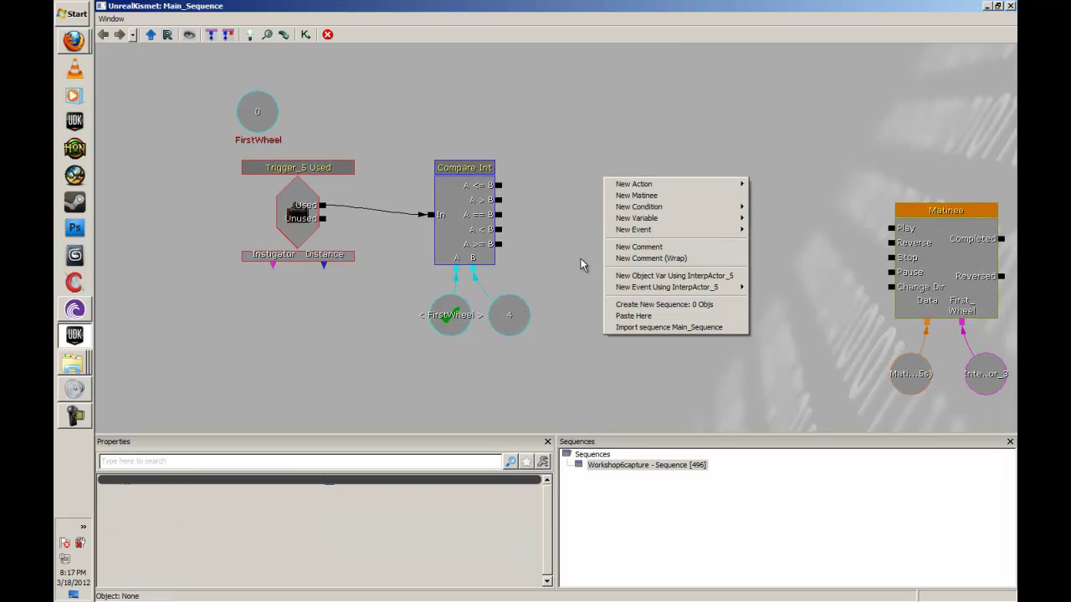
mouse_move(646, 187)
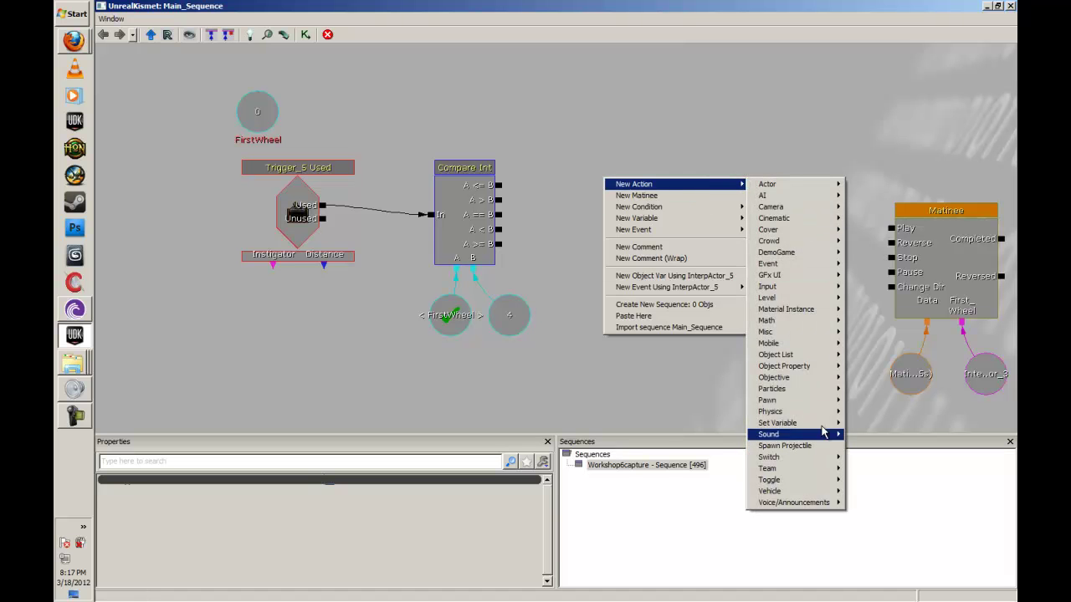
mouse_move(805, 323)
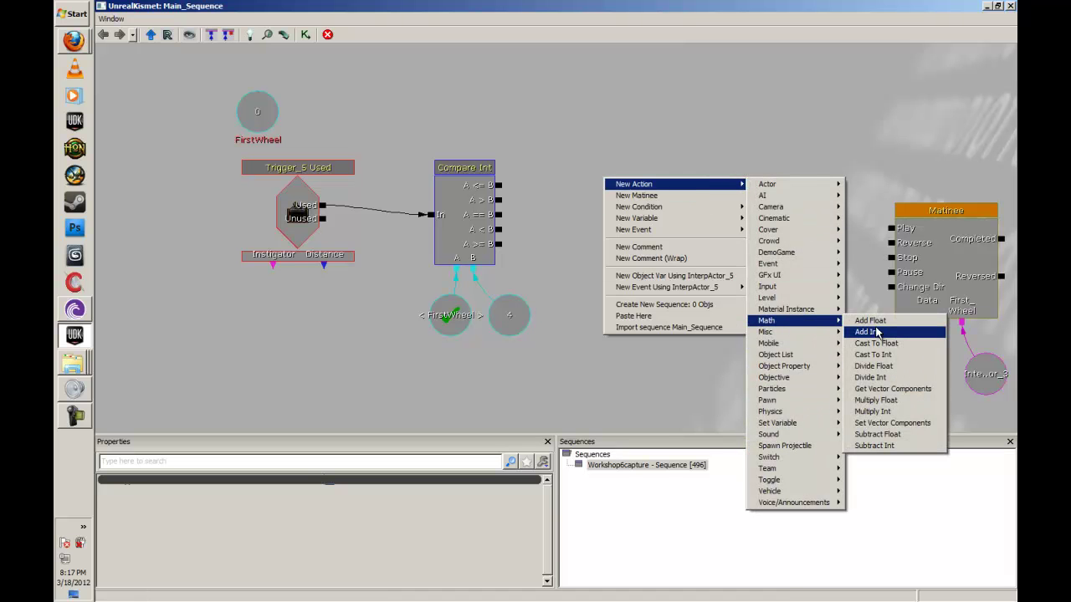
click(875, 332)
drag(500, 229, 597, 215)
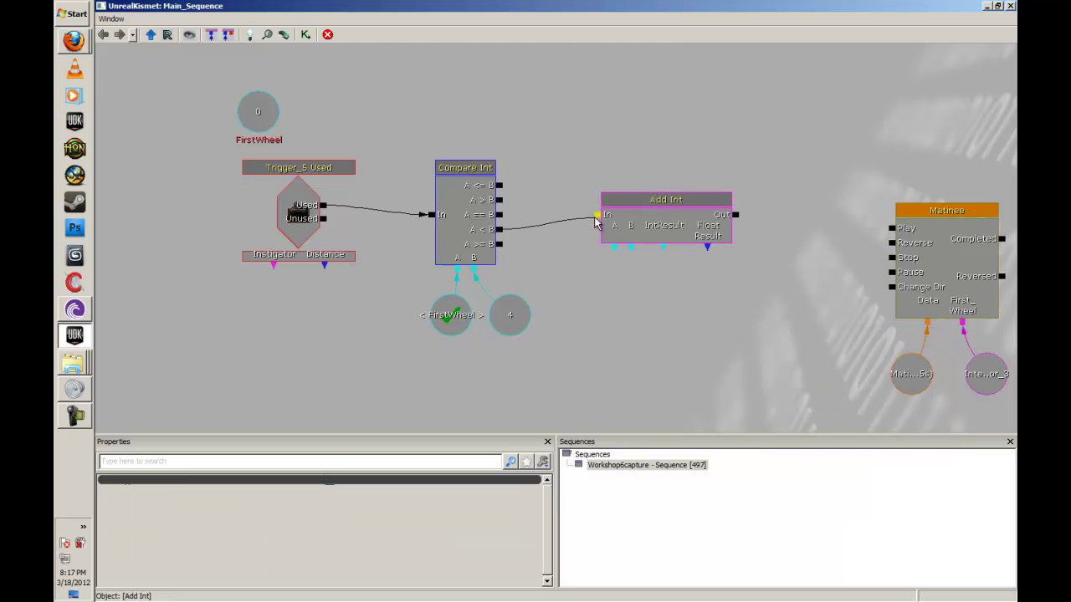
Step: Copy the FirstWheel named variable, paste it below Add Int and connect it to the A input
drag(608, 294, 525, 275)
right_click(524, 253)
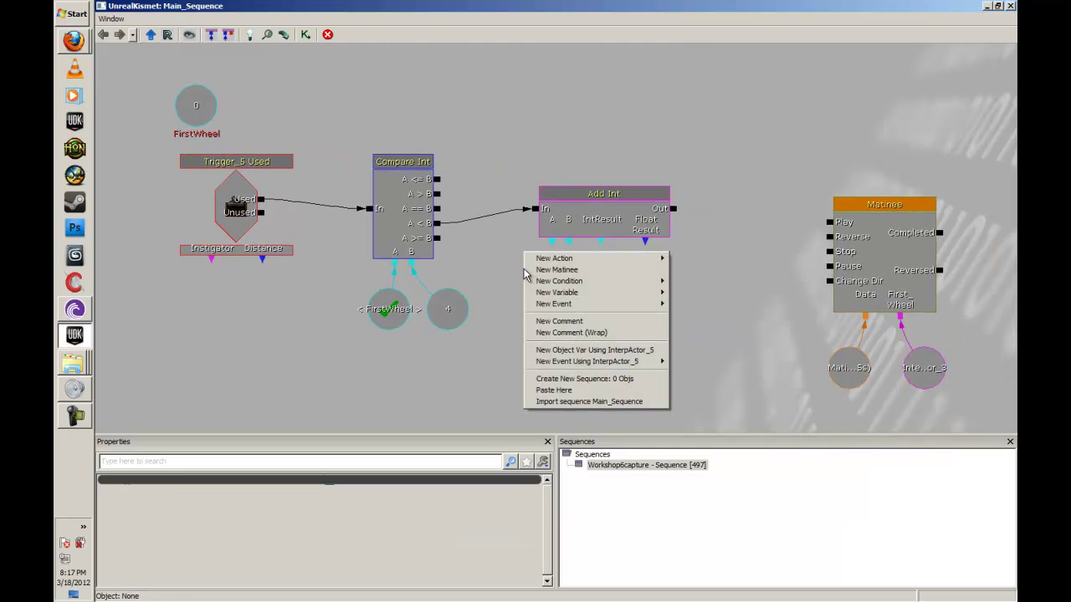
click(406, 308)
key(ctrl+c)
click(533, 262)
key(ctrl+v)
mouse_move(557, 278)
ctrl+mouse_down()
mouse_move(550, 288)
mouse_move(553, 245)
mouse_move(552, 269)
ctrl+mouse_up()
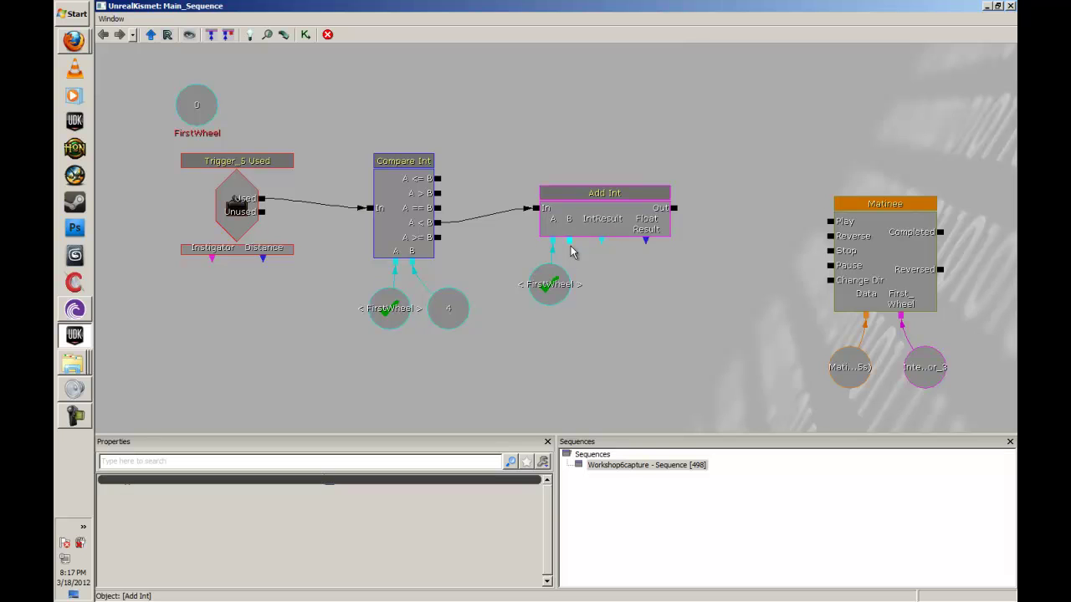
Step: Create a new Int variable with value 1 on Add Int's B input, moving the FirstWheel variable beside it
right_click(570, 242)
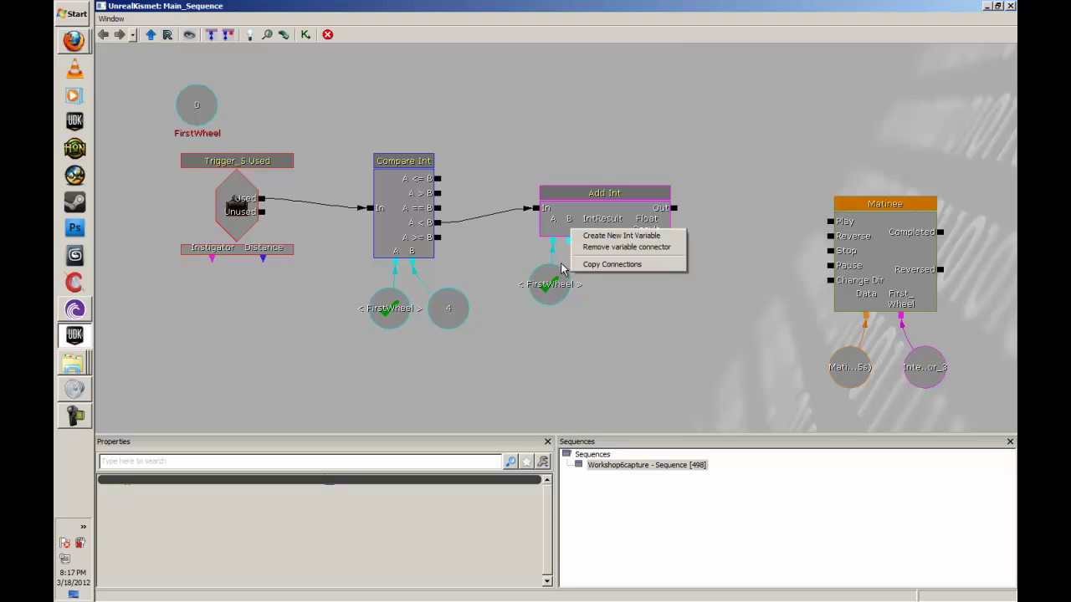
click(599, 240)
mouse_move(569, 283)
ctrl+mouse_down()
mouse_move(598, 275)
mouse_move(514, 257)
mouse_move(586, 302)
mouse_move(572, 303)
ctrl+mouse_up()
click(361, 495)
text(1)
key(Return)
ctrl+drag(519, 276, 524, 313)
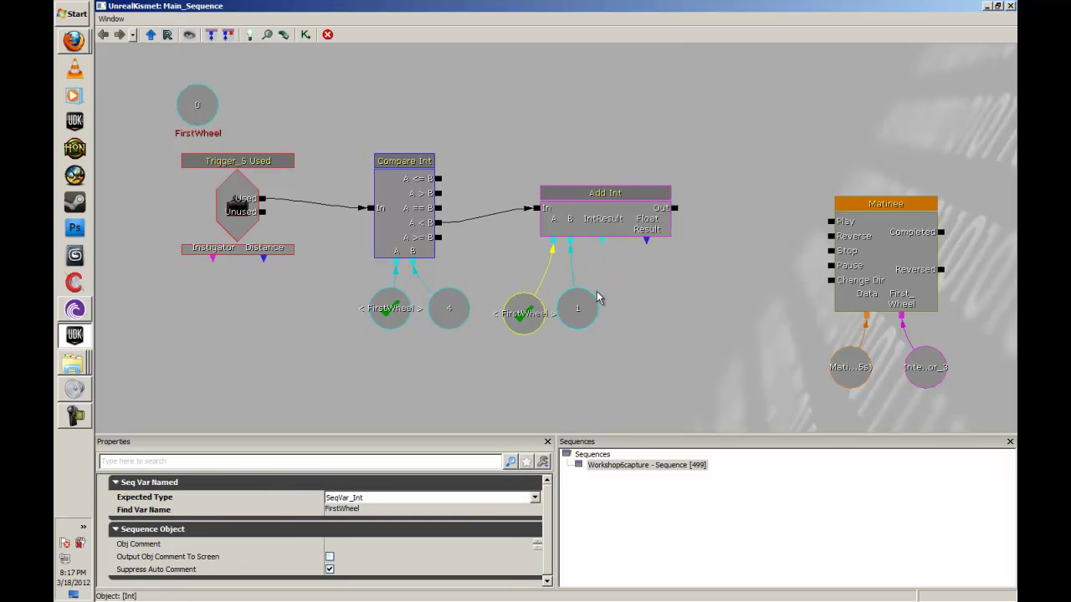
Step: Paste another FirstWheel named variable below Add Int and connect it to the IntResult output
key(ctrl+v)
ctrl+drag(582, 257, 640, 291)
drag(602, 242, 636, 291)
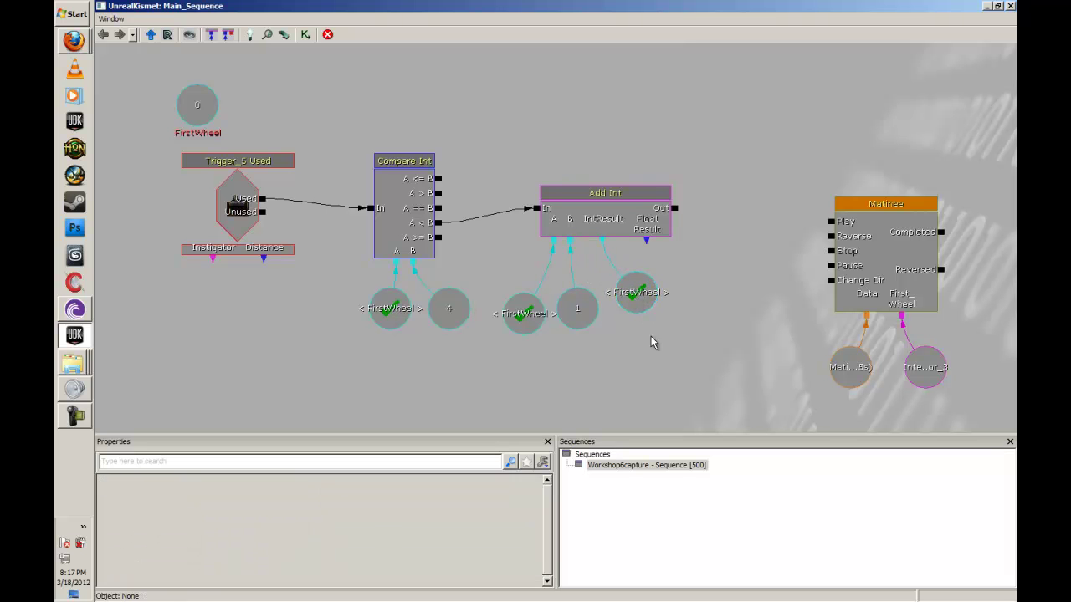
Step: Arrange the FirstWheel variable on A and the 1 variable on B more closely beneath the Add Int action
click(540, 308)
click(583, 352)
ctrl+drag(523, 316, 574, 283)
click(559, 316)
drag(574, 287, 571, 292)
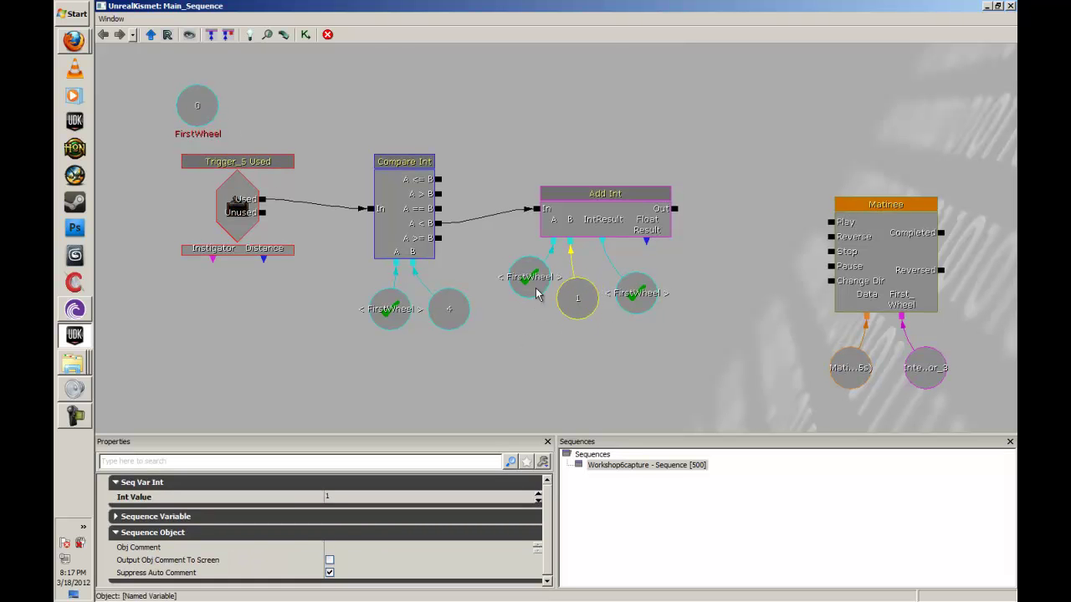
Step: Connect Add Int's Out to the Matinee's Play input and move the Matinee with its variables closer to Add Int
click(652, 258)
drag(676, 209, 831, 222)
ctrl+alt+drag(944, 394, 846, 254)
ctrl+drag(849, 256, 737, 220)
click(610, 323)
drag(519, 349, 564, 320)
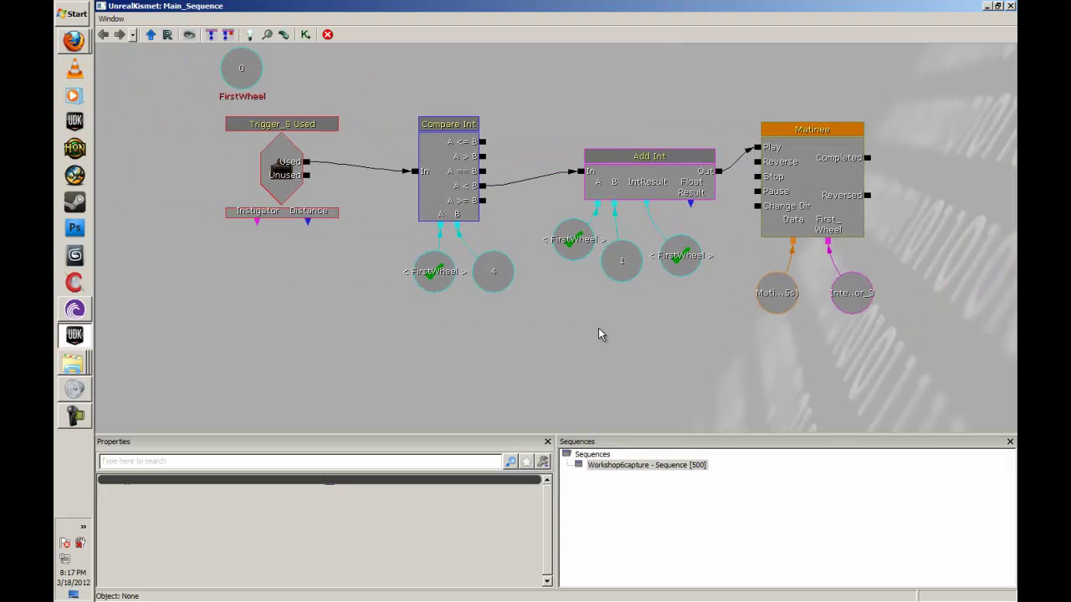
Step: Move the Add Int and Matinee nodes with their variables to the right, leaving space after Compare Int
ctrl+alt+drag(586, 112, 877, 308)
ctrl+drag(619, 166, 806, 149)
click(509, 215)
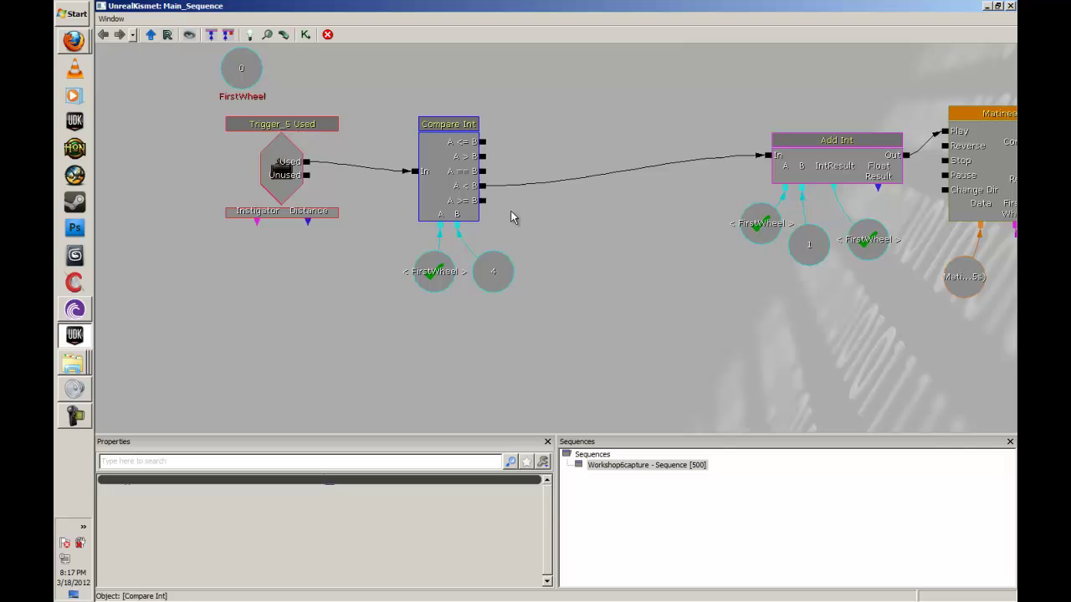
Step: Add a Set Variable Int action after Compare Int and connect the A >= B output to its In
right_click(571, 211)
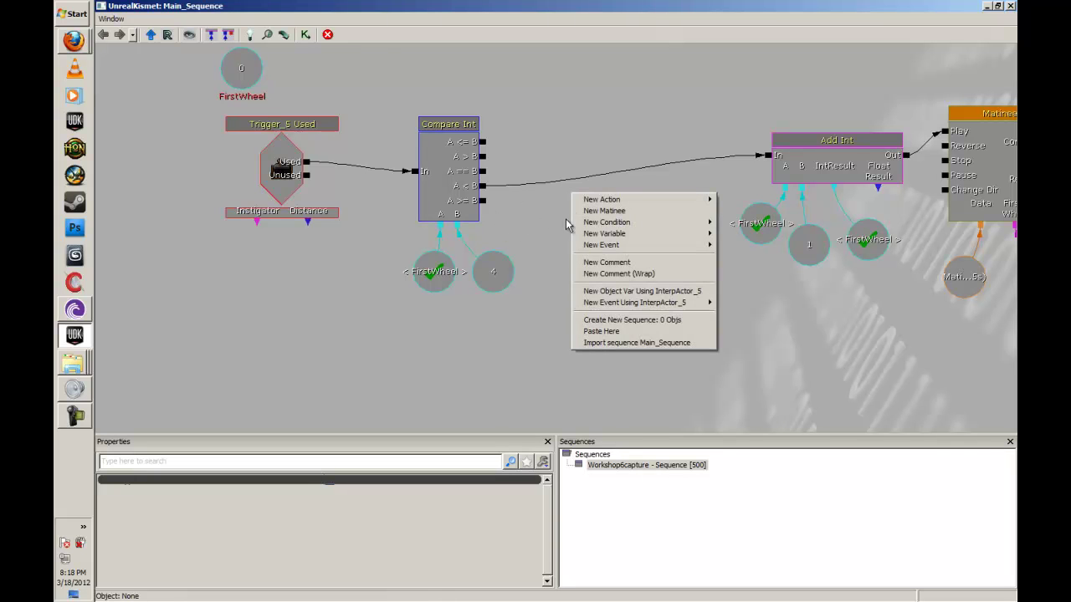
mouse_move(602, 225)
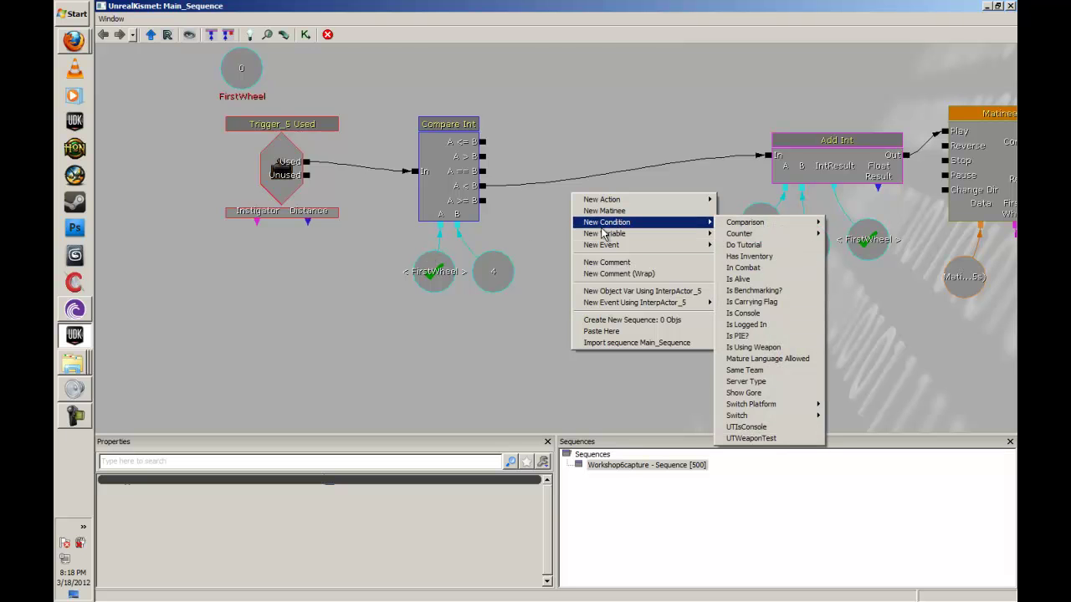
mouse_move(608, 201)
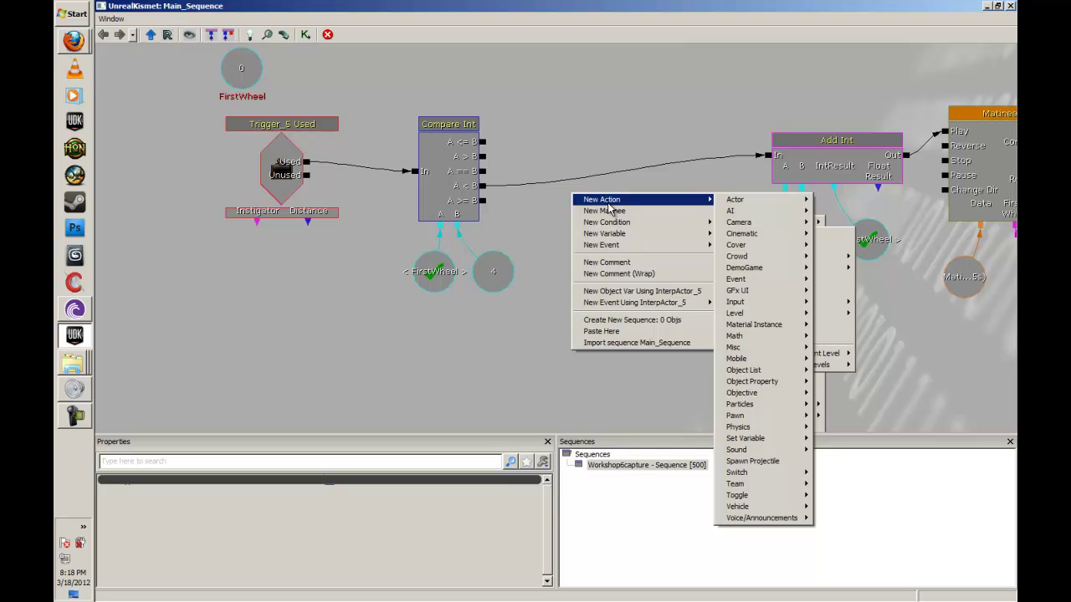
mouse_move(748, 440)
click(827, 461)
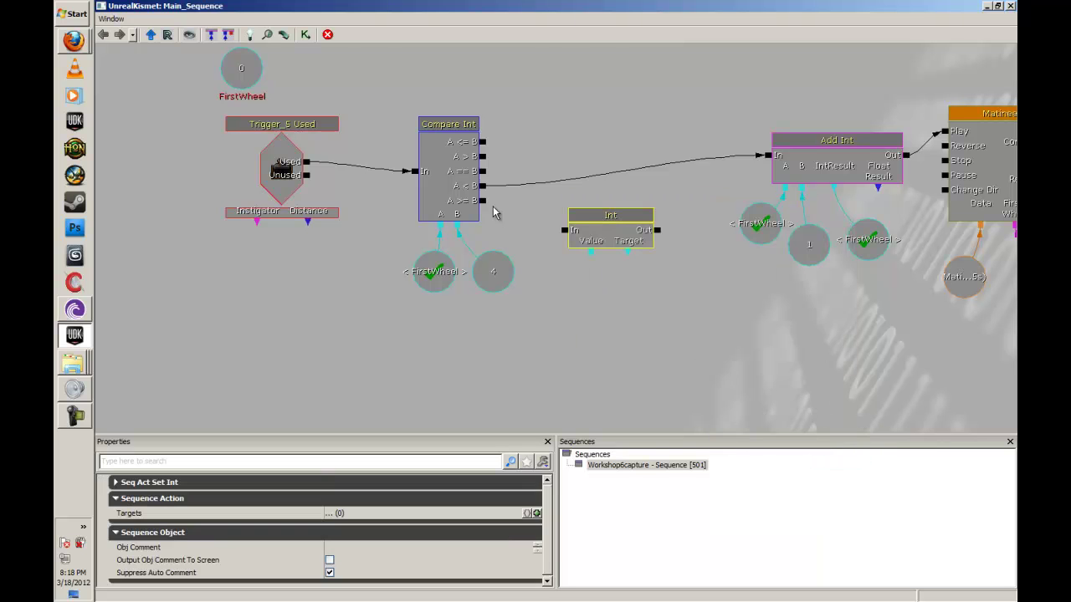
drag(485, 201, 563, 230)
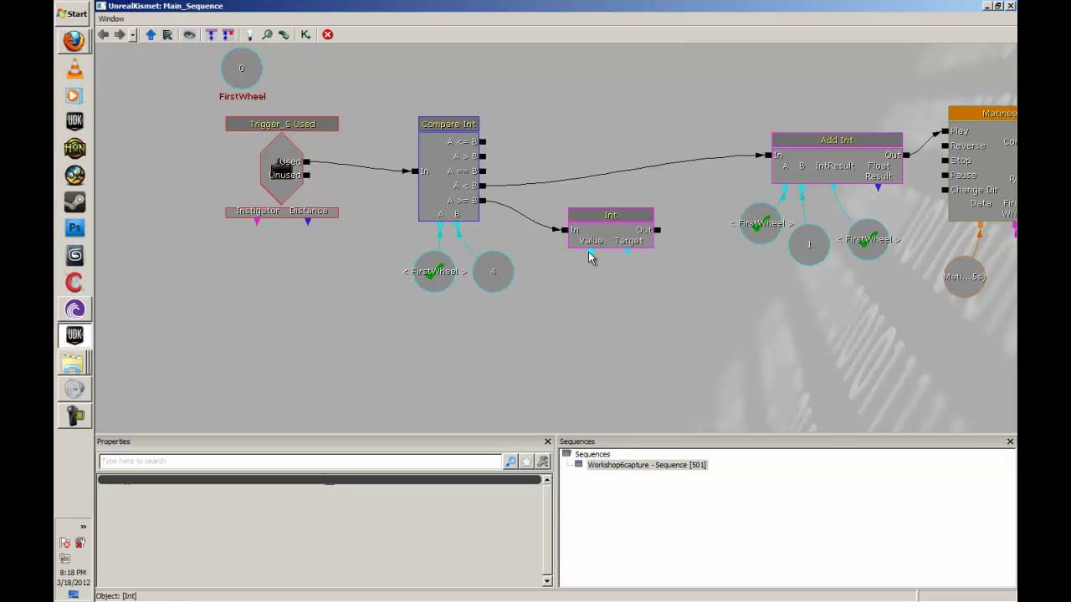
Step: Examine how the set Int action is wired in the existing UpperCircle chain of Trigger_13
drag(557, 340, 689, 342)
scroll(689, 343, down, 6)
drag(487, 322, 726, 249)
drag(266, 223, 532, 254)
drag(332, 259, 474, 267)
scroll(494, 273, up, 4)
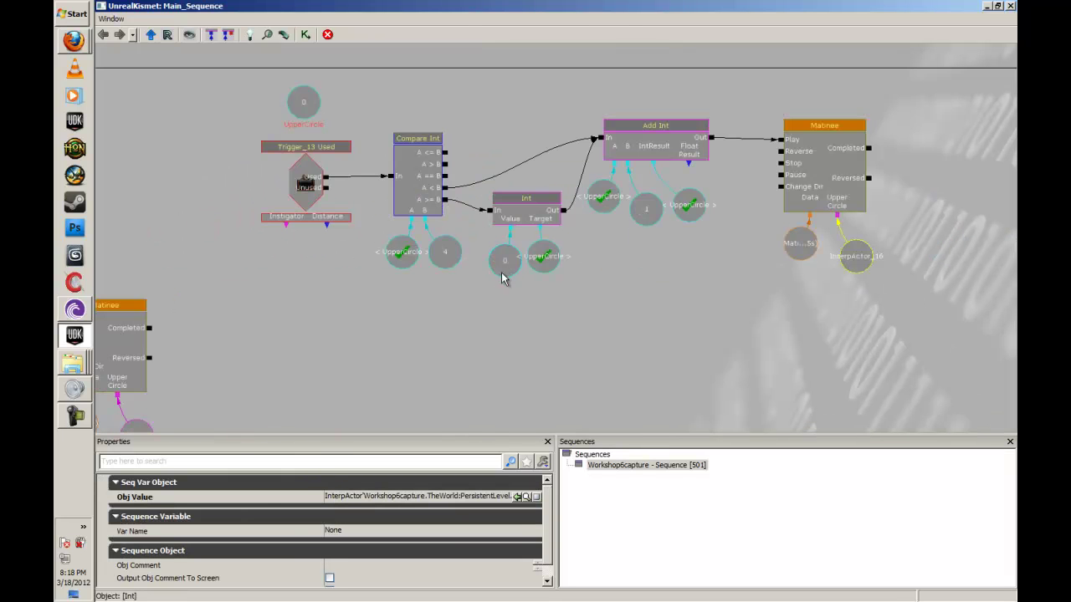
scroll(684, 323, down, 7)
drag(709, 320, 594, 332)
scroll(584, 331, up, 6)
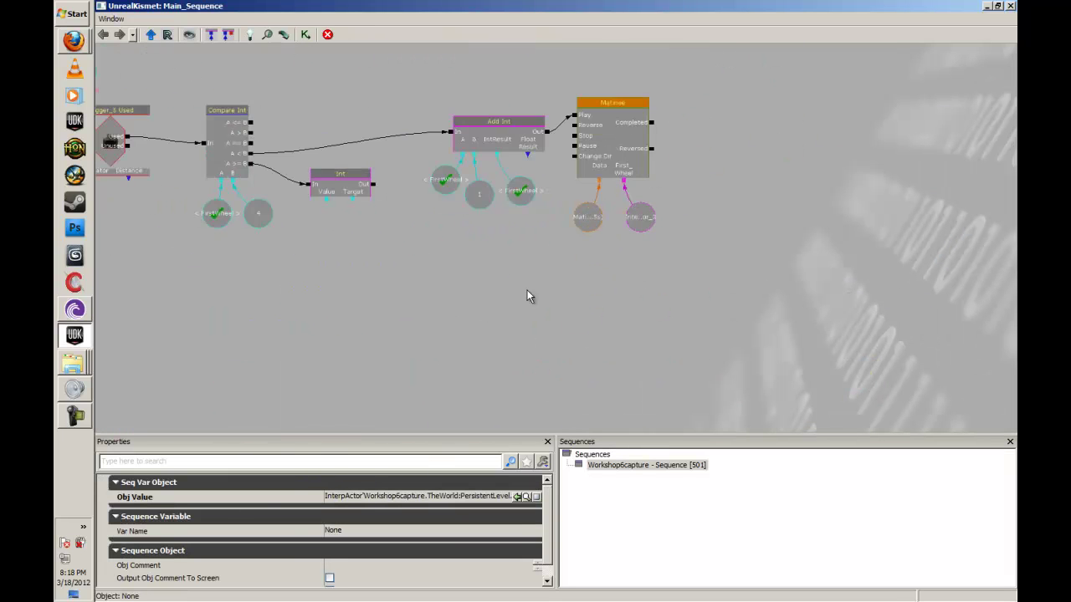
Step: Create a new Int variable on the Int action's Value and paste a FirstWheel named variable beneath it for the Target
right_click(535, 216)
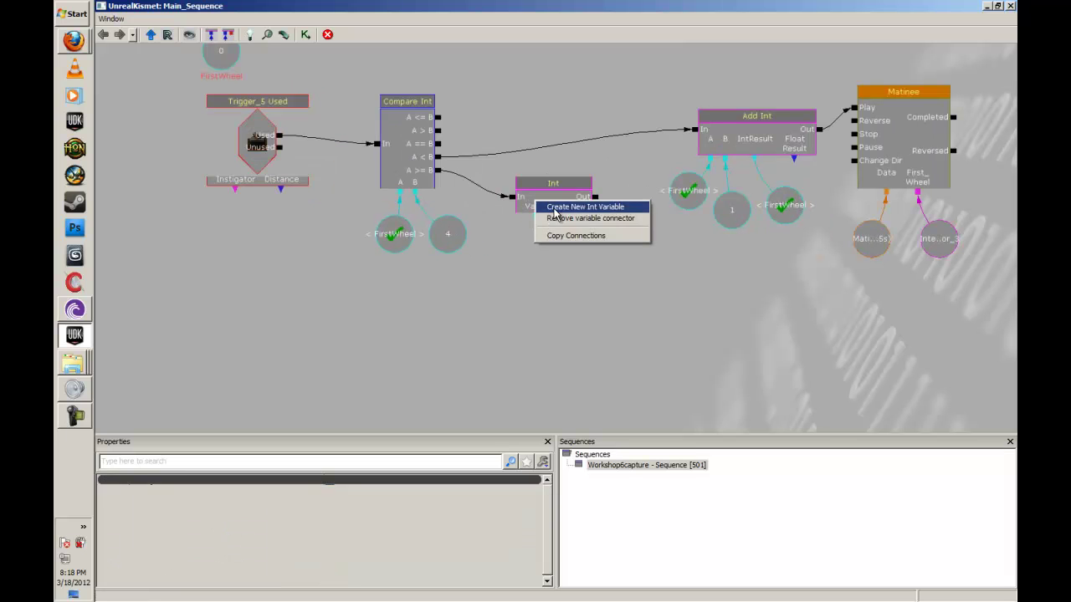
click(585, 205)
click(682, 194)
key(ctrl+c)
click(592, 240)
key(ctrl+v)
ctrl+drag(568, 249, 593, 248)
Step: Connect the Int action's Out to Add Int's In to complete the reset branch of the FirstWheel chain
drag(596, 201, 696, 131)
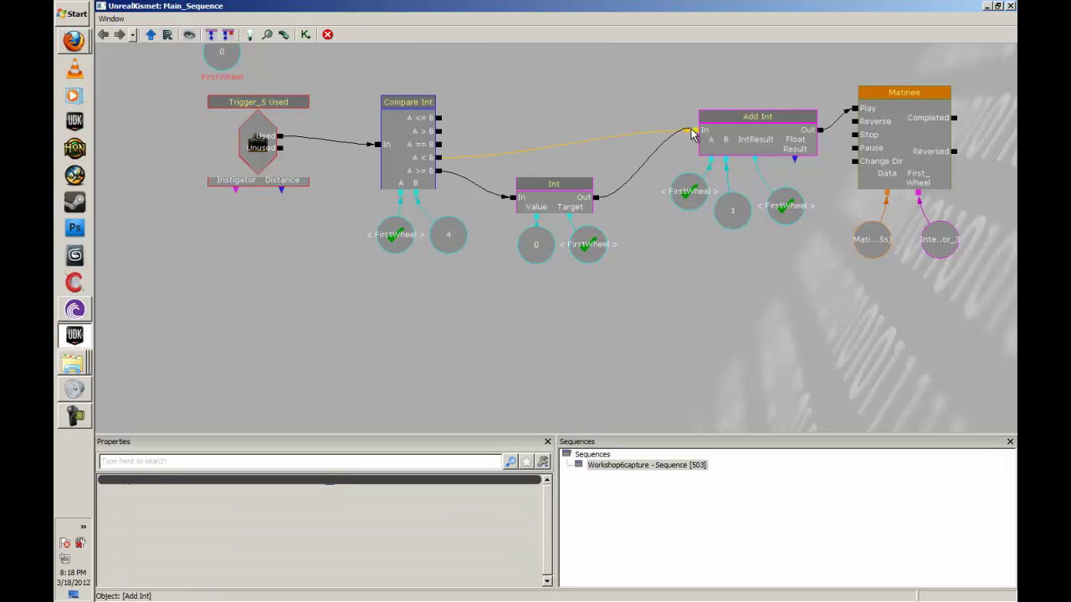
drag(645, 279, 683, 328)
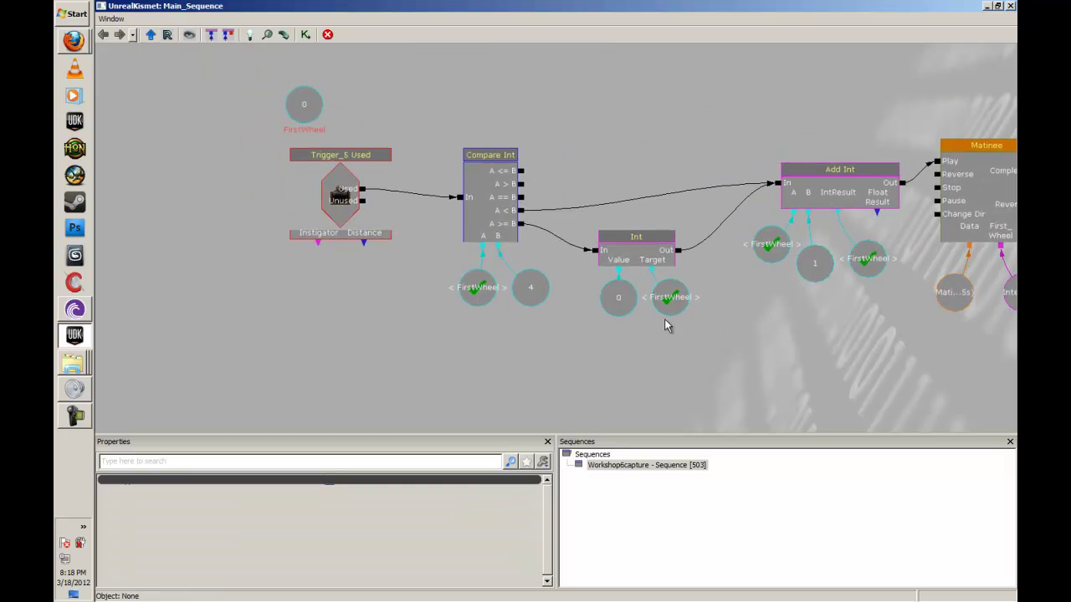
drag(791, 317, 648, 316)
scroll(647, 317, down, 3)
scroll(648, 317, up, 2)
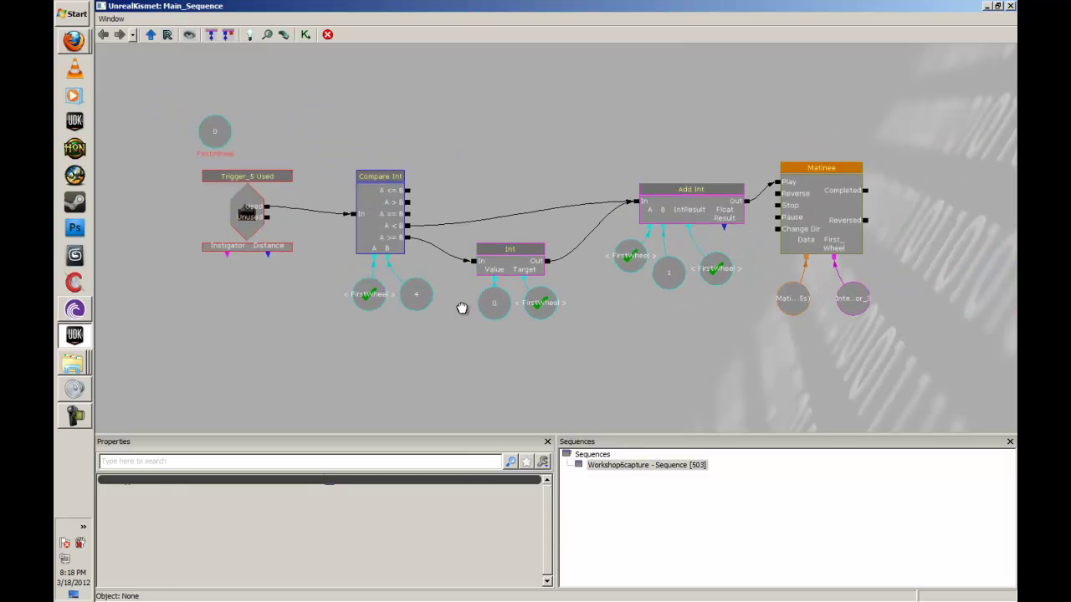
drag(482, 303, 640, 322)
scroll(551, 302, down, 3)
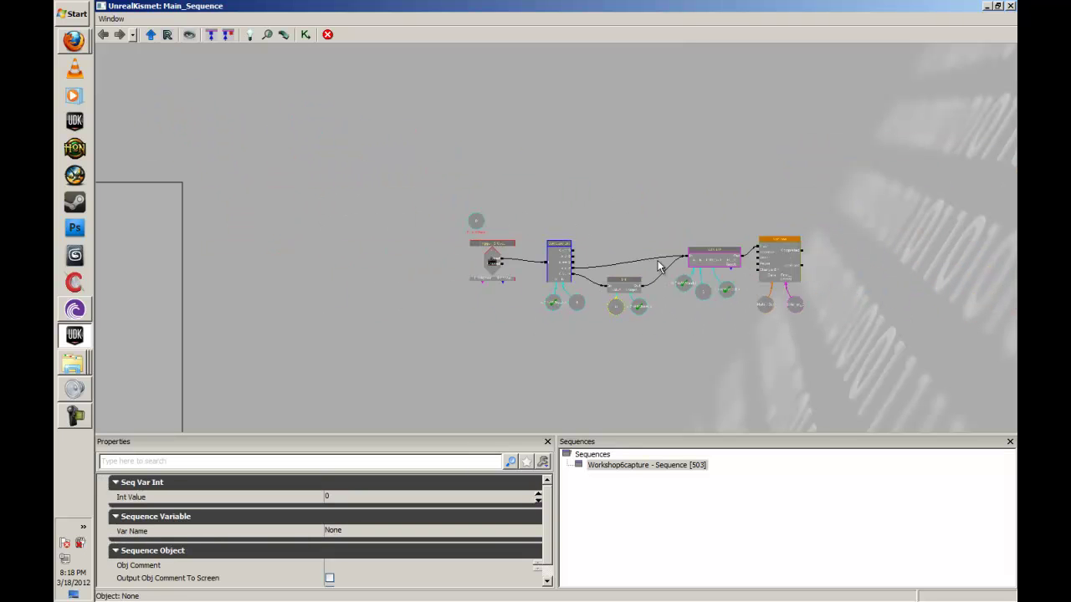
Step: Move the next trigger and Matinee group up to sit just beneath the Trigger_5 chain
click(712, 285)
drag(878, 377, 561, 312)
drag(753, 284, 483, 253)
drag(830, 315, 635, 232)
mouse_move(632, 390)
mouse_down()
mouse_move(603, 284)
mouse_move(604, 324)
mouse_move(553, 377)
mouse_up()
mouse_move(586, 312)
ctrl+mouse_down()
mouse_move(651, 267)
mouse_move(572, 315)
ctrl+mouse_up()
mouse_move(645, 281)
ctrl+alt+mouse_down()
mouse_move(495, 344)
mouse_move(485, 378)
ctrl+alt+mouse_up()
ctrl+drag(535, 348, 530, 194)
Step: Disconnect the lower trigger's Used output from its Matinee and align the Matinee with its variables below the upper one
alt+click(539, 173)
ctrl+drag(628, 283, 550, 215)
ctrl+drag(572, 217, 486, 130)
Step: Paste a copy of the Compare Int, Int and Add Int chain with its variables between the lower trigger and its Matinee
scroll(707, 276, up, 3)
click(550, 272)
key(ctrl+v)
ctrl+drag(582, 266, 509, 289)
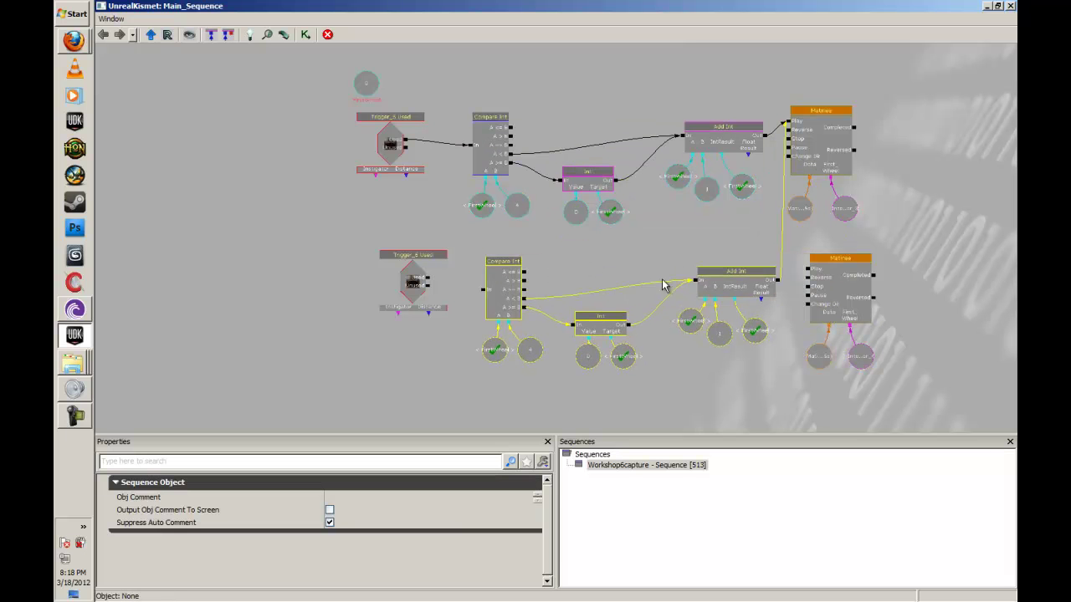
Step: Disconnect the pasted Add Int's output from the upper Matinee and move Trigger_6 down slightly
click(777, 287)
click(426, 296)
ctrl+drag(426, 296, 427, 313)
Step: Create an Int variable above Trigger_6 and name it SecondWheel
right_click(384, 206)
mouse_move(412, 247)
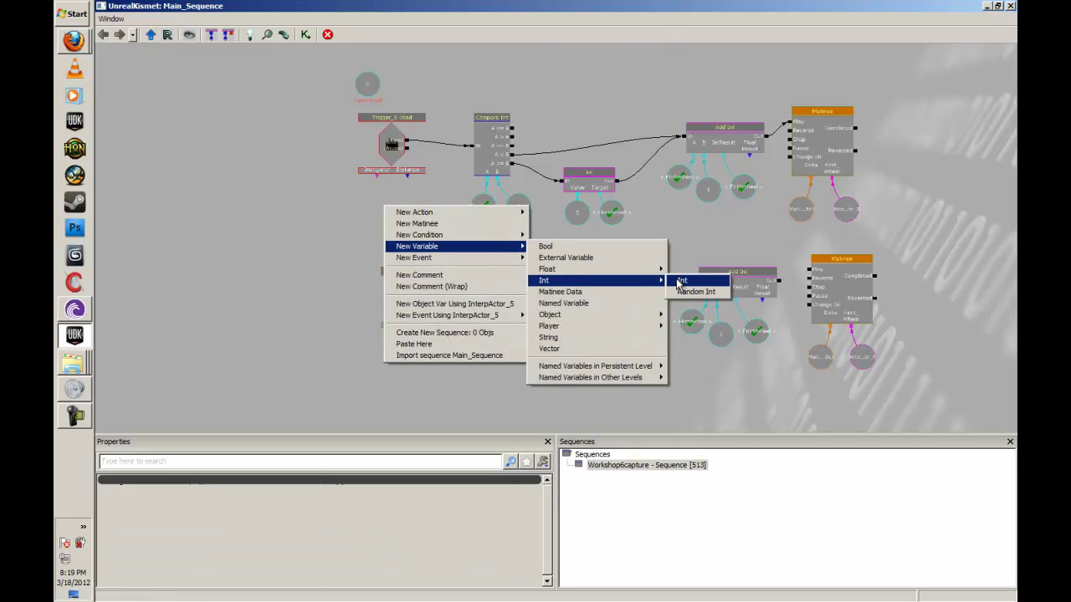
click(690, 285)
click(343, 499)
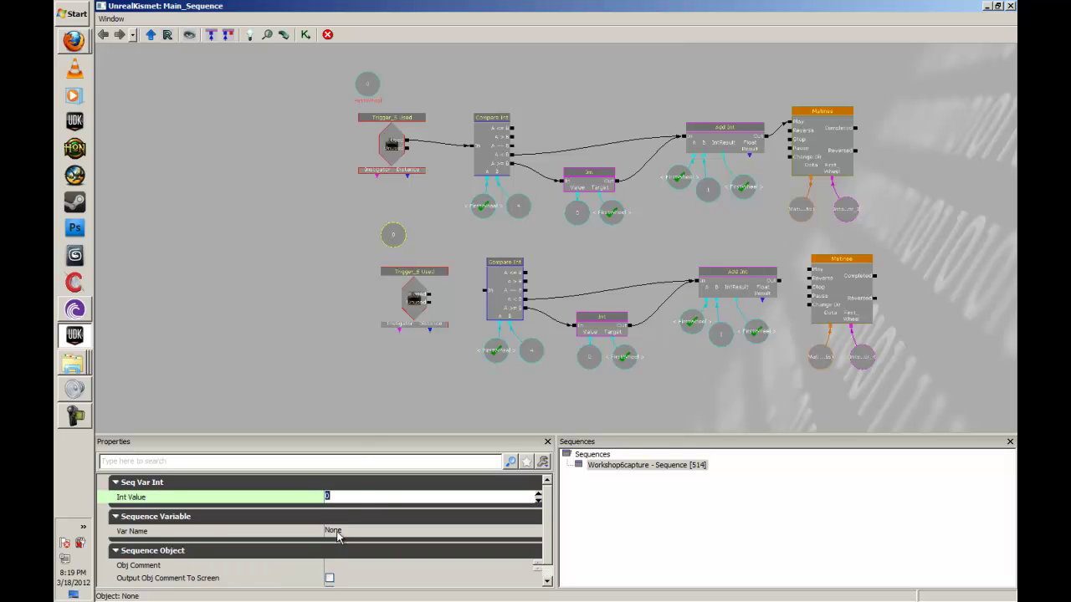
click(339, 533)
text(SecondW)
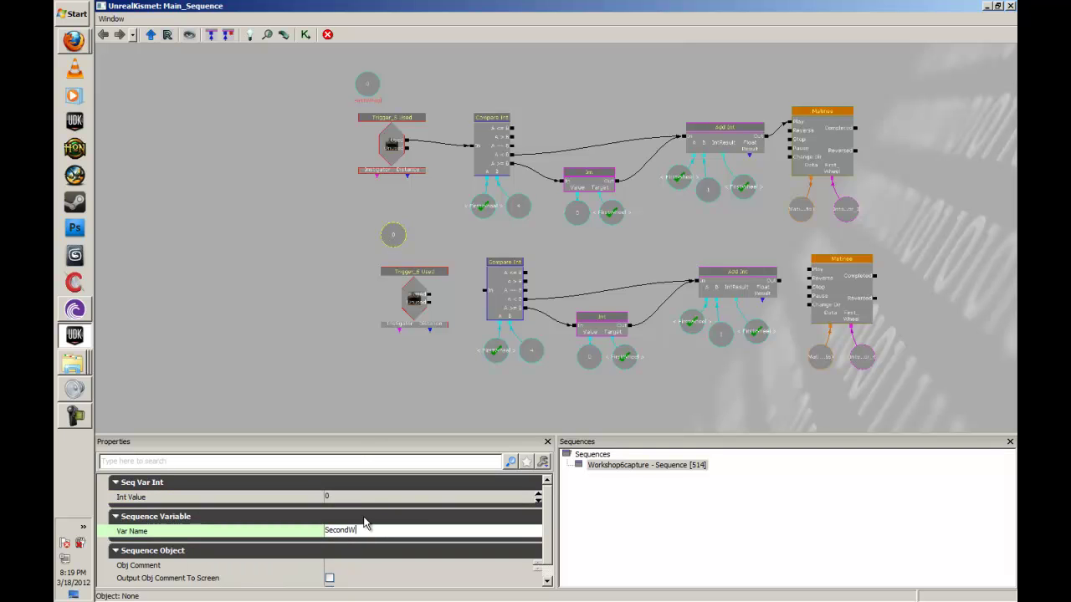
key(Return)
Step: Connect Trigger_6's Used output to the In of the pasted Compare Int
drag(520, 328, 475, 324)
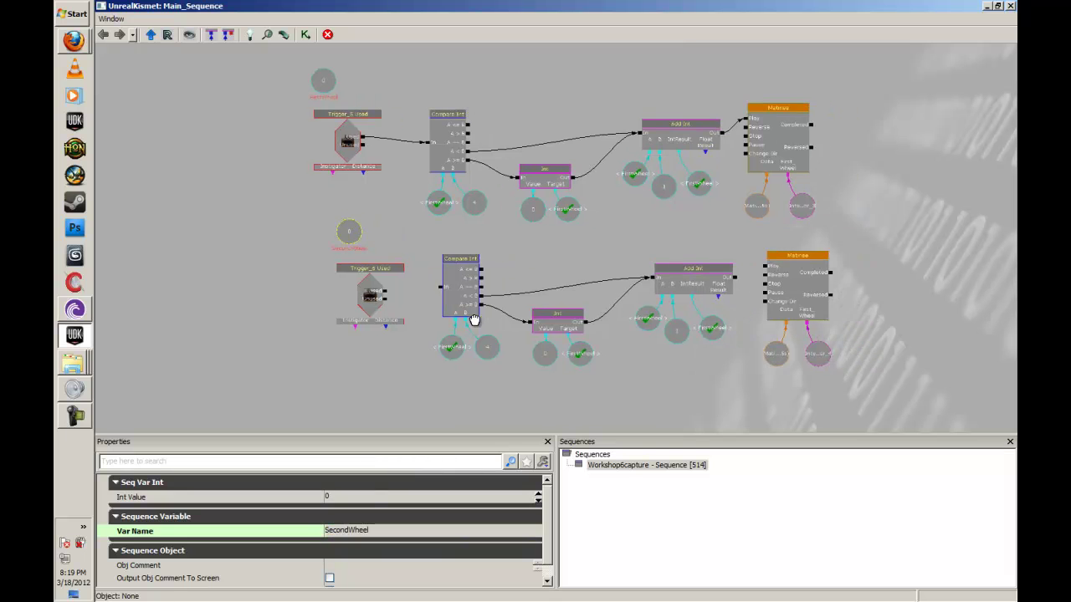
scroll(488, 289, up, 1)
drag(367, 291, 434, 288)
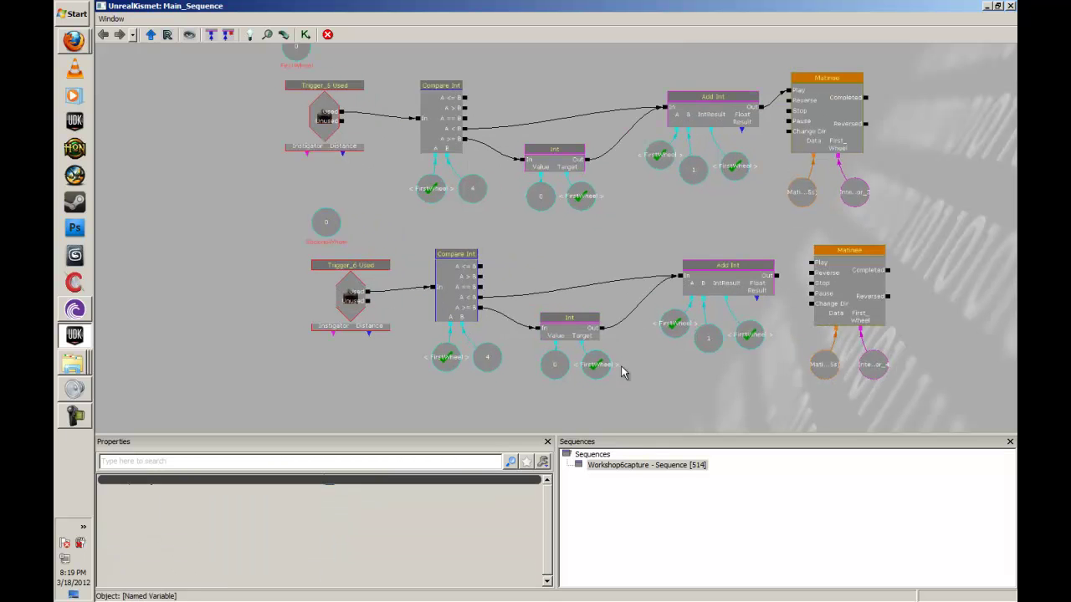
Step: In the Trigger_6 chain, set the named variables on Compare Int's A and the Int action's Target to SecondWheel
click(445, 357)
click(360, 510)
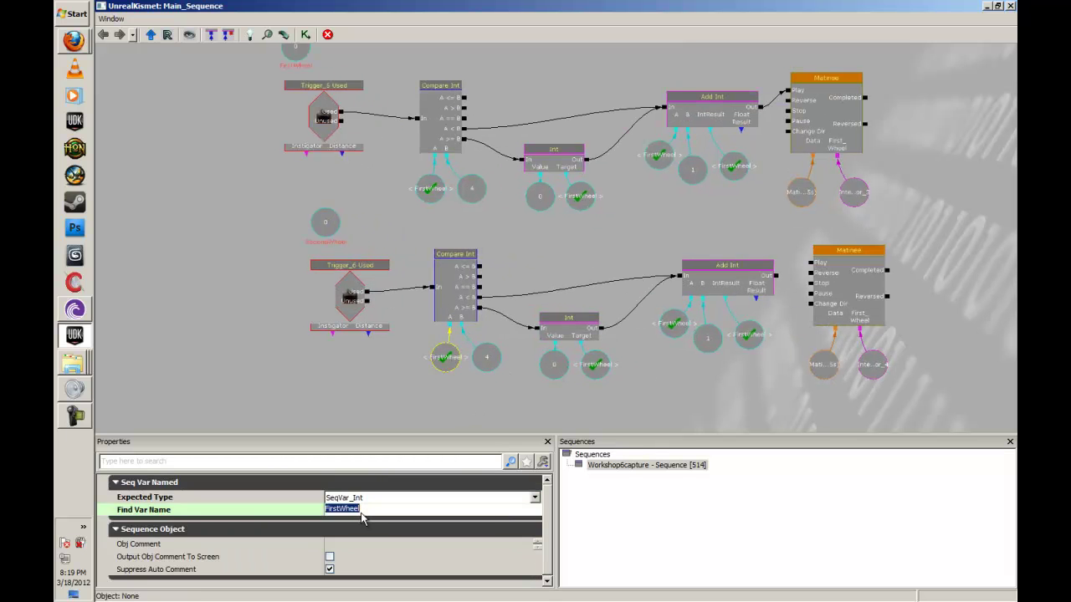
text(Se)
key(Return)
click(593, 369)
click(361, 509)
text(Se)
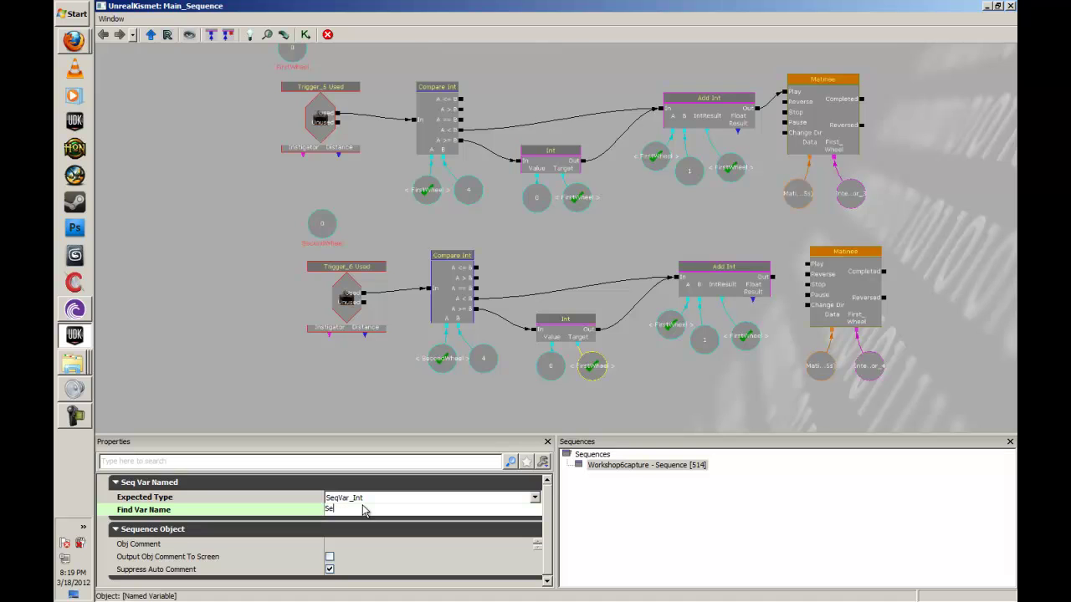
text(condWheel)
key(Return)
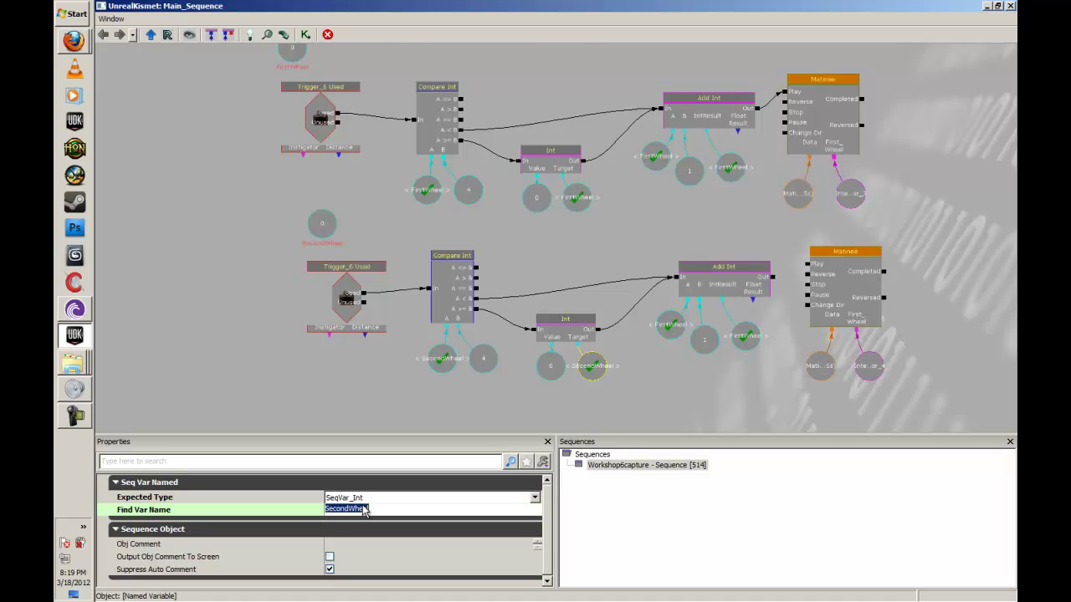
Step: Set both named variables of the Trigger_6 chain's Add Int to SecondWheel and connect its Out to the lower Matinee's Play
click(736, 343)
click(389, 511)
text(SecondWheel)
key(Return)
click(660, 328)
click(360, 512)
text(SecondWheel)
key(Return)
click(774, 283)
drag(772, 275, 806, 262)
Step: Move the Trigger_7 and Matinee group to just beneath the Trigger_6 chain
drag(558, 375, 542, 223)
scroll(571, 371, down, 5)
click(487, 290)
ctrl+alt+drag(455, 264, 590, 376)
ctrl+drag(484, 302, 498, 212)
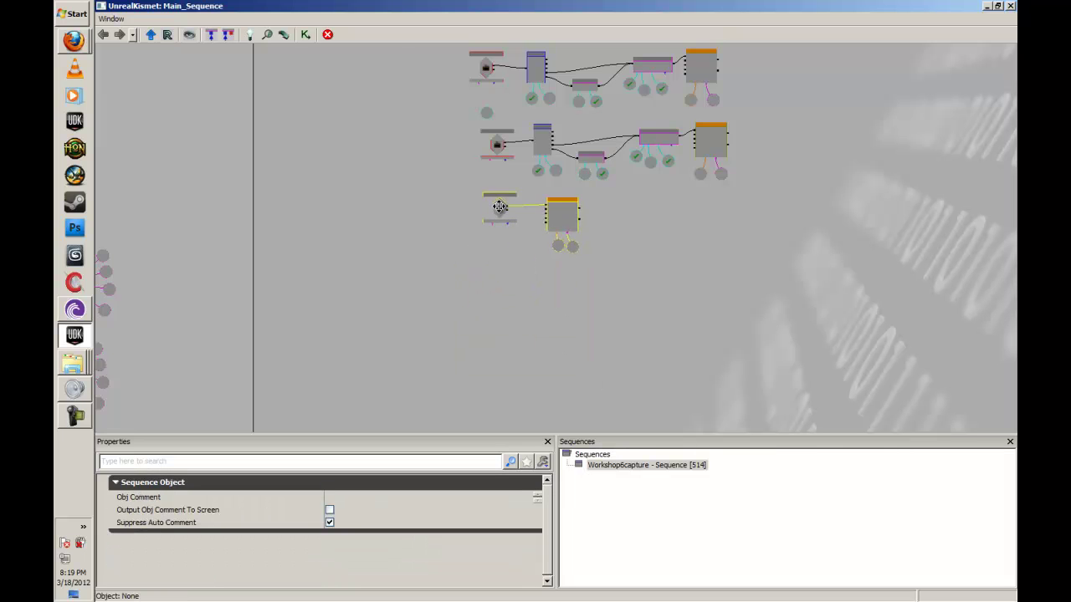
Step: Disconnect Trigger_7's Used output from its Matinee and move the Matinee with its variables below the Trigger_6 chain's Matinee
scroll(595, 365, up, 3)
alt+click(483, 279)
ctrl+alt+drag(603, 394, 849, 263)
drag(598, 291, 644, 353)
Step: Paste a copy of the SecondWheel Compare Int, Int and Add Int chain between Trigger_7 and its Matinee
scroll(652, 339, up, 2)
scroll(692, 308, down, 2)
ctrl+alt+drag(858, 266, 581, 166)
key(ctrl+c)
click(589, 342)
key(ctrl+v)
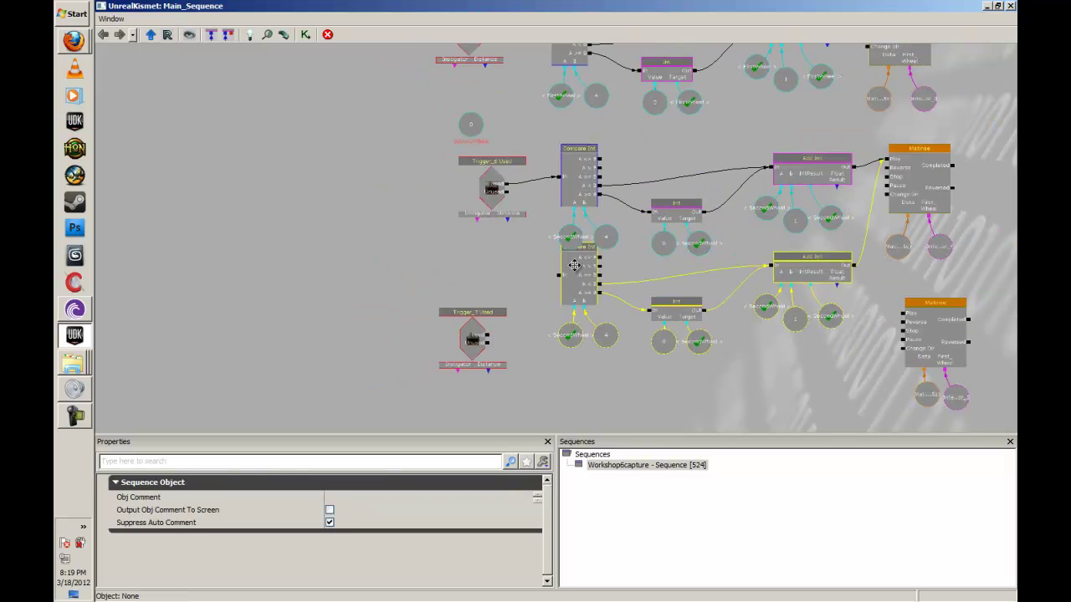
ctrl+drag(573, 255, 569, 307)
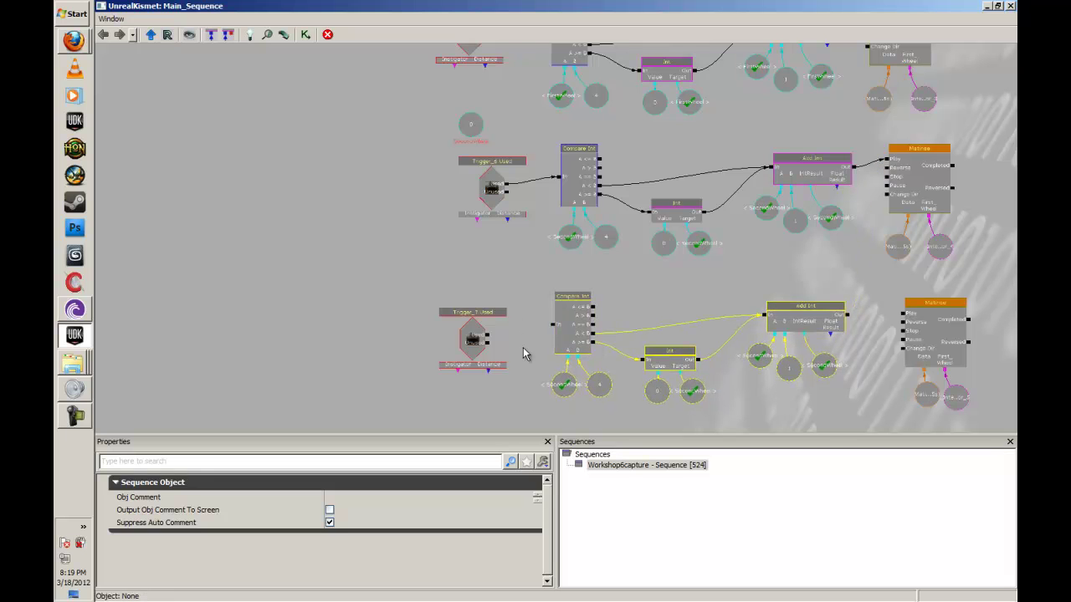
Step: Connect Trigger_7's Used to the pasted Compare Int's In and the pasted Add Int's Out to the Matinee's Play
scroll(519, 334, up, 1)
drag(482, 333, 560, 322)
drag(701, 329, 484, 311)
drag(684, 291, 749, 293)
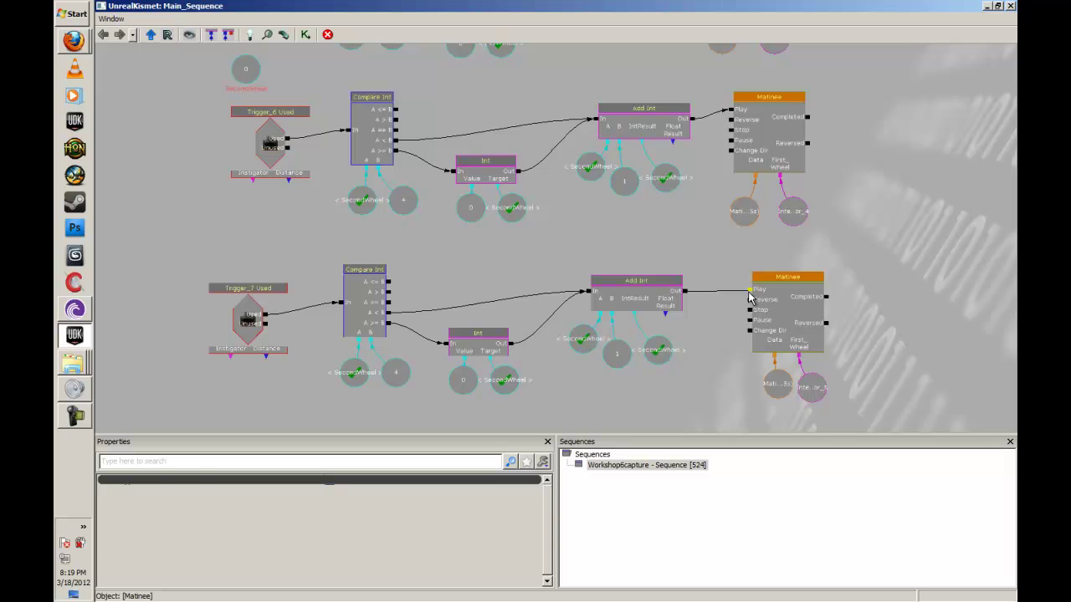
Step: Create an Int variable above Trigger_7 and name it ThirdWheel
drag(344, 271, 488, 295)
right_click(332, 209)
mouse_move(377, 261)
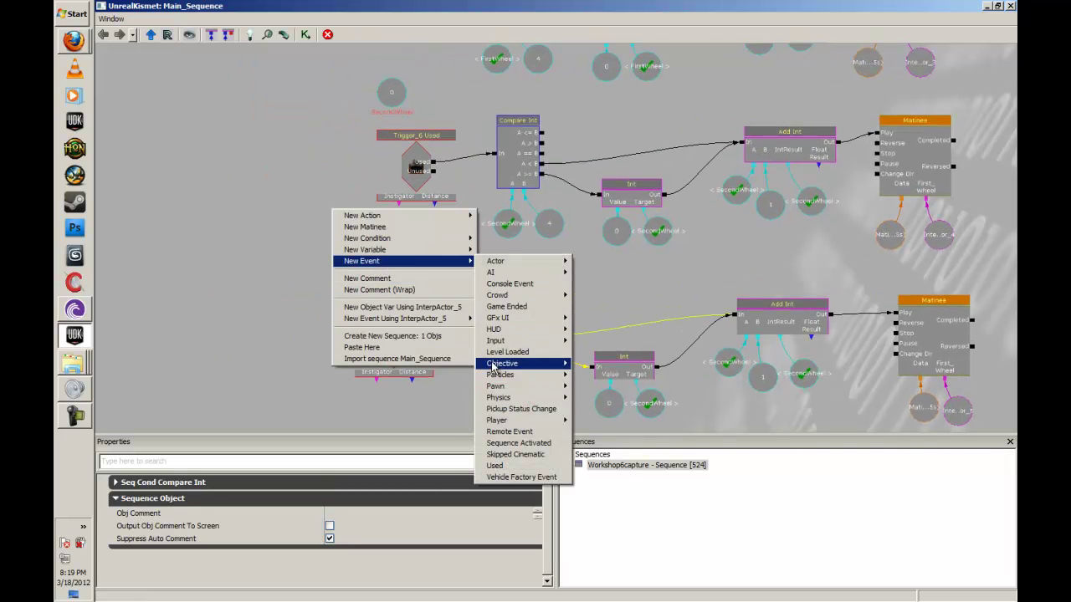
mouse_move(422, 251)
mouse_move(507, 287)
click(632, 286)
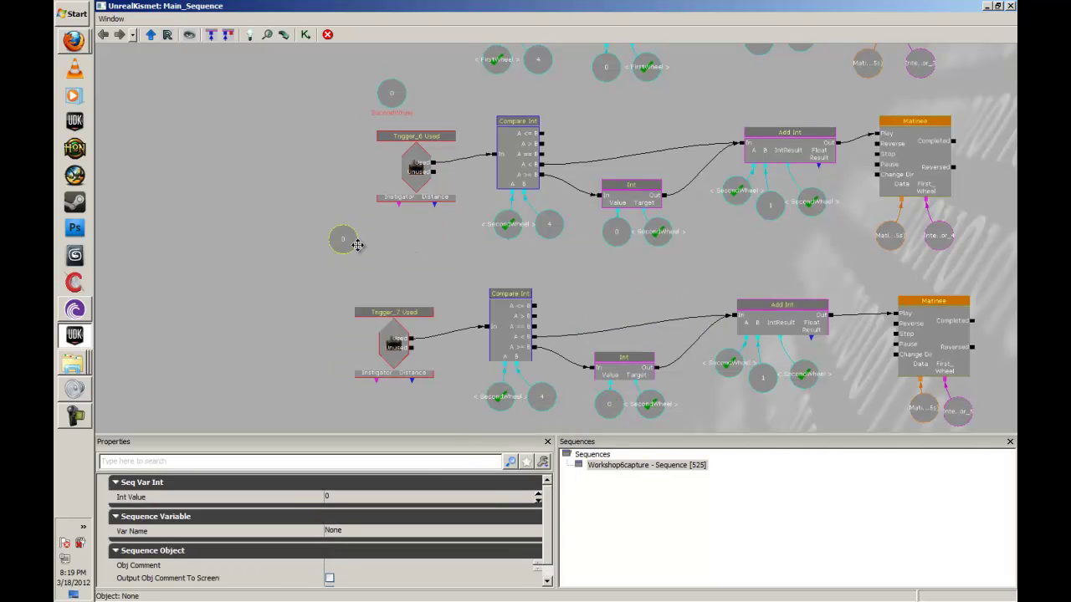
drag(357, 245, 380, 273)
click(341, 536)
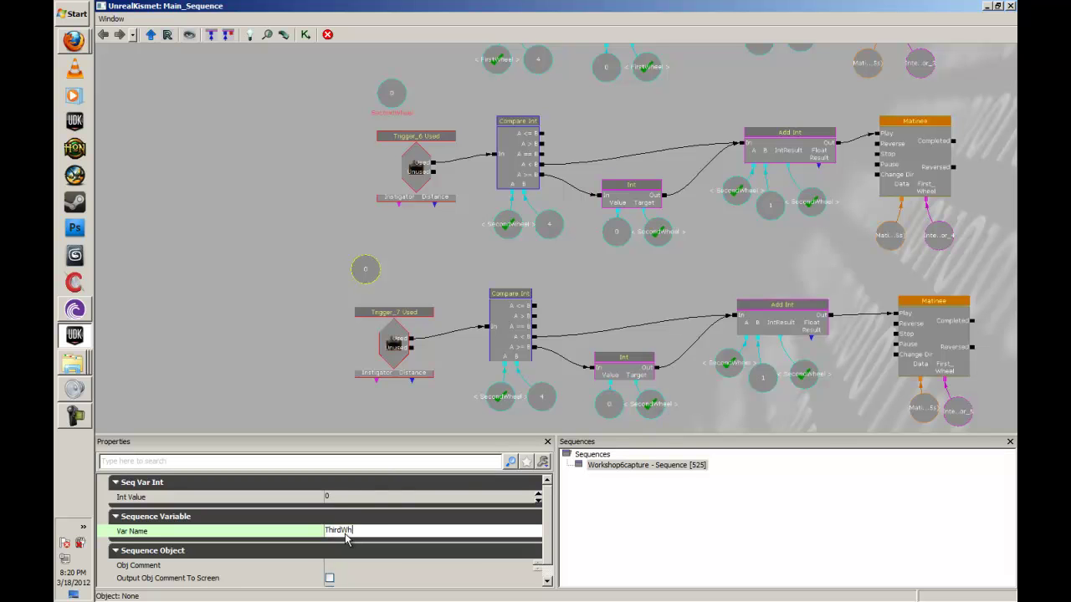
key(Return)
Step: In the Trigger_7 chain, set the named variables on Compare Int's A and the Int action's Target to ThirdWheel
click(502, 399)
click(353, 510)
text(ThirdWheel)
key(Return)
click(650, 405)
click(339, 511)
text(Thir)
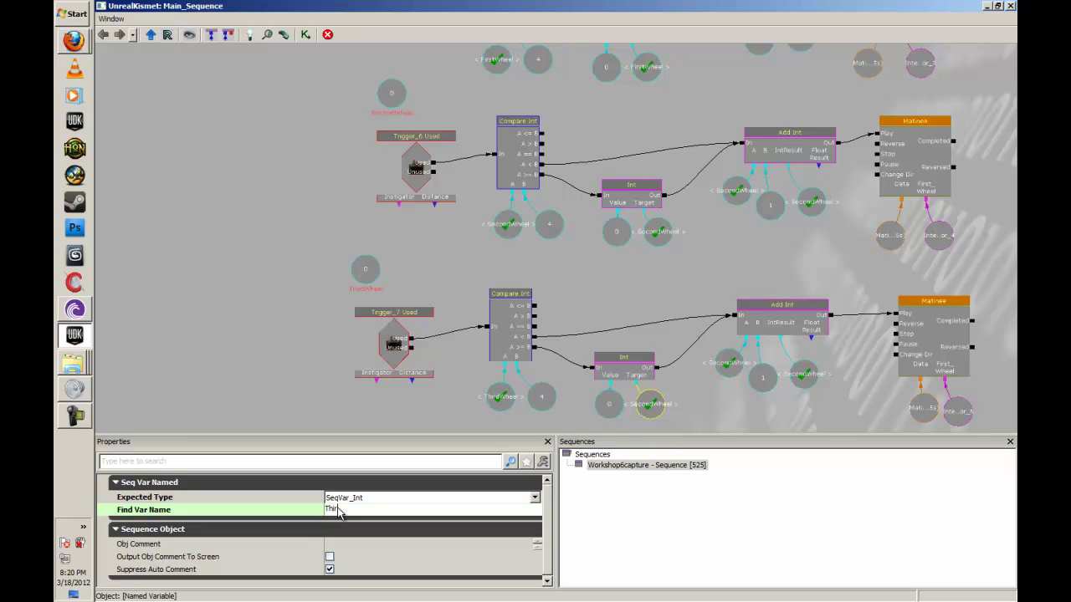
text(dWheel)
key(Return)
Step: Set the named variables on A and IntResult of the Trigger_7 chain's Add Int to ThirdWheel
click(729, 362)
click(363, 512)
text(tHIrdWheel)
key(Return)
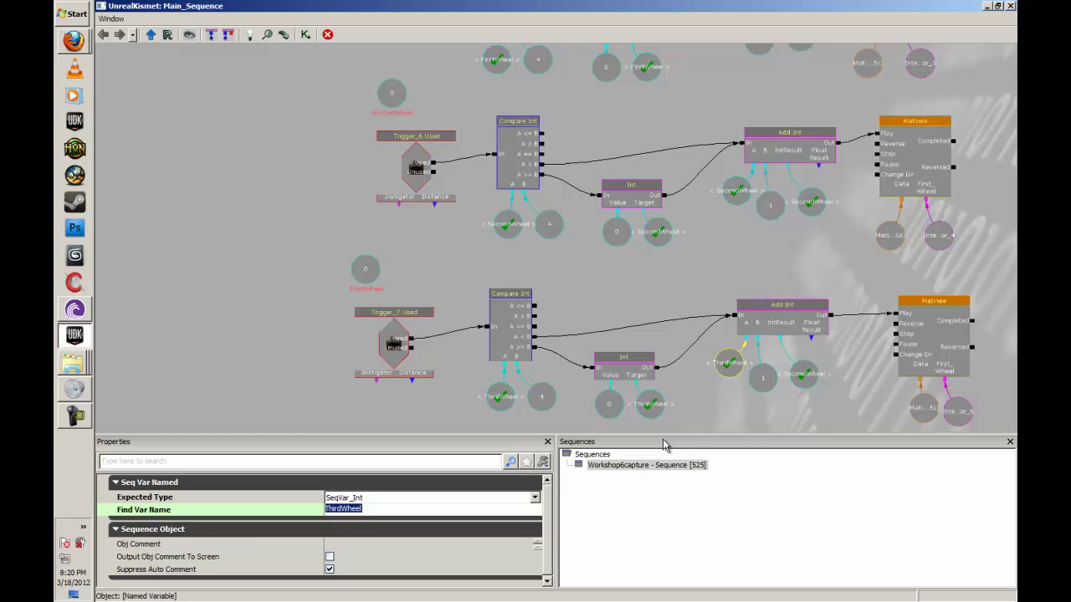
click(838, 370)
click(345, 511)
text(Th)
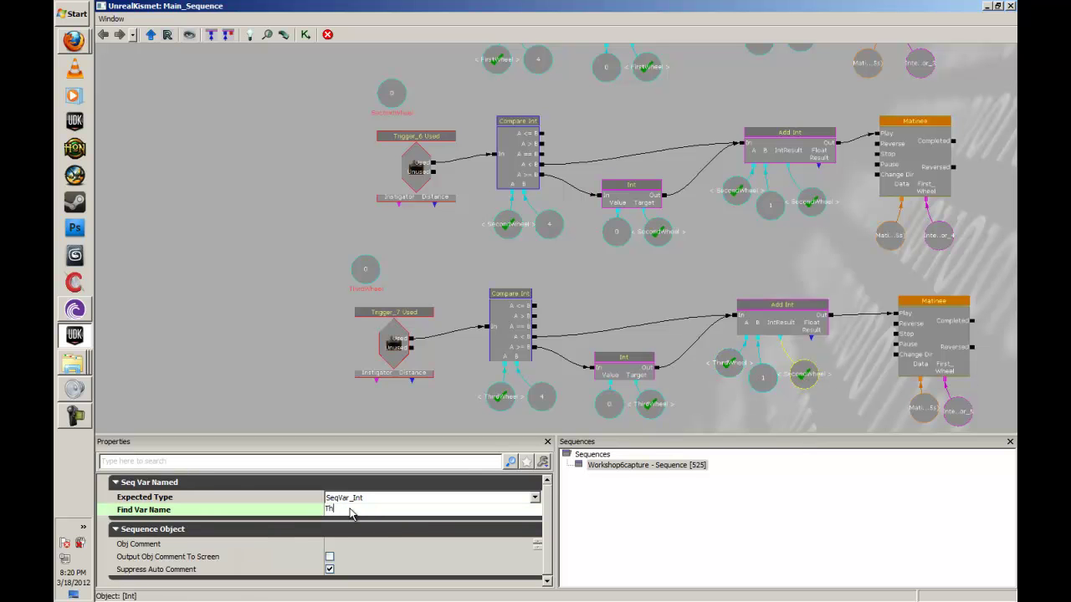
text(irdWheel)
key(Return)
Step: Look over the Skyrim frame's Compare Bool chain on the Damage event and the Player Spawned and Trace chains below it
scroll(845, 293, down, 5)
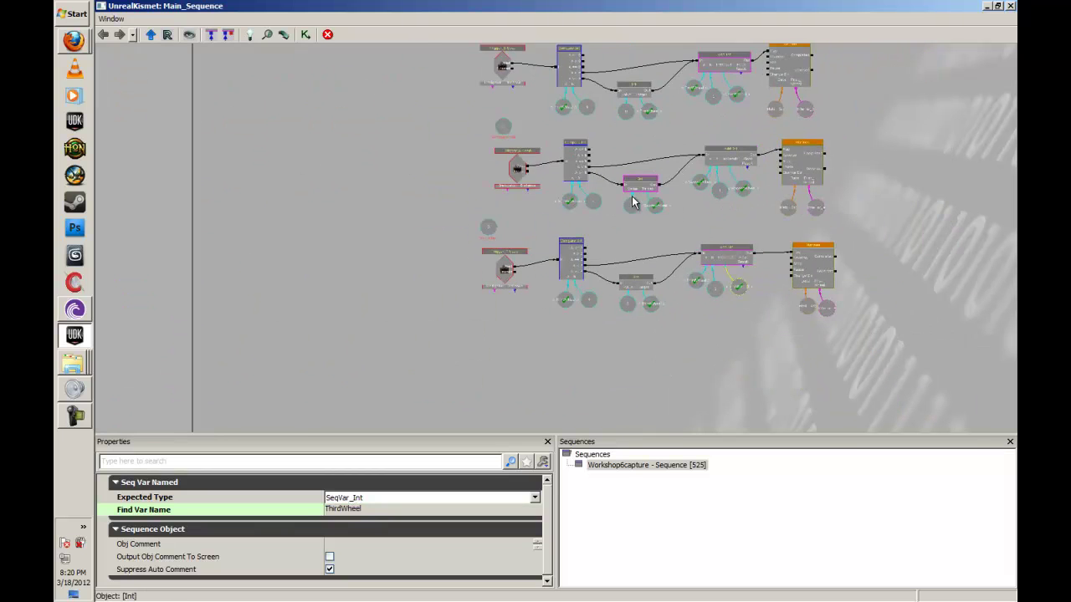
scroll(643, 275, down, 5)
scroll(474, 328, up, 2)
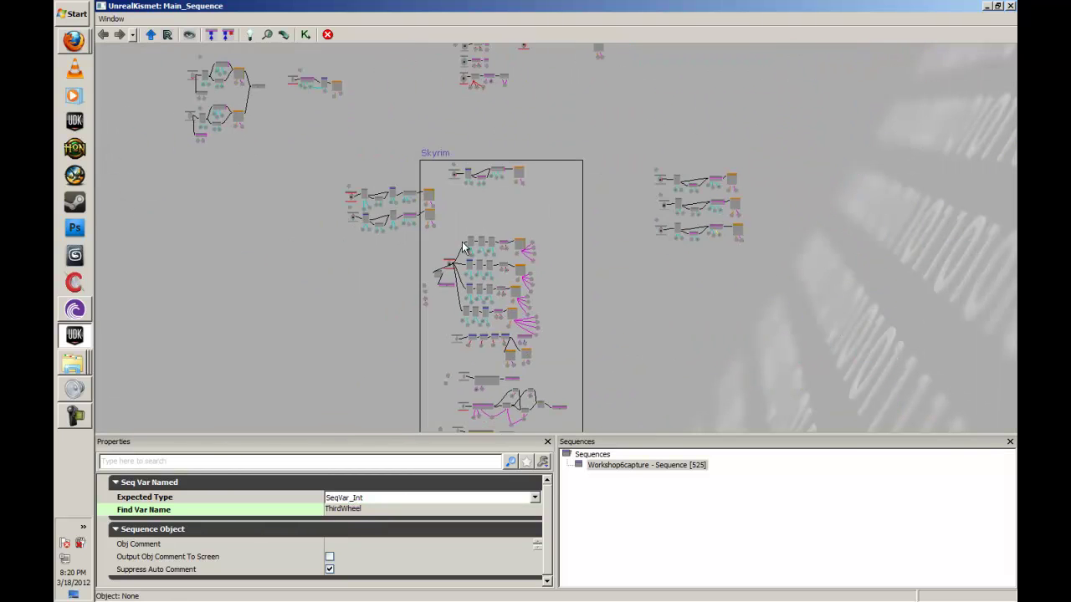
scroll(488, 358, up, 3)
scroll(491, 358, up, 1)
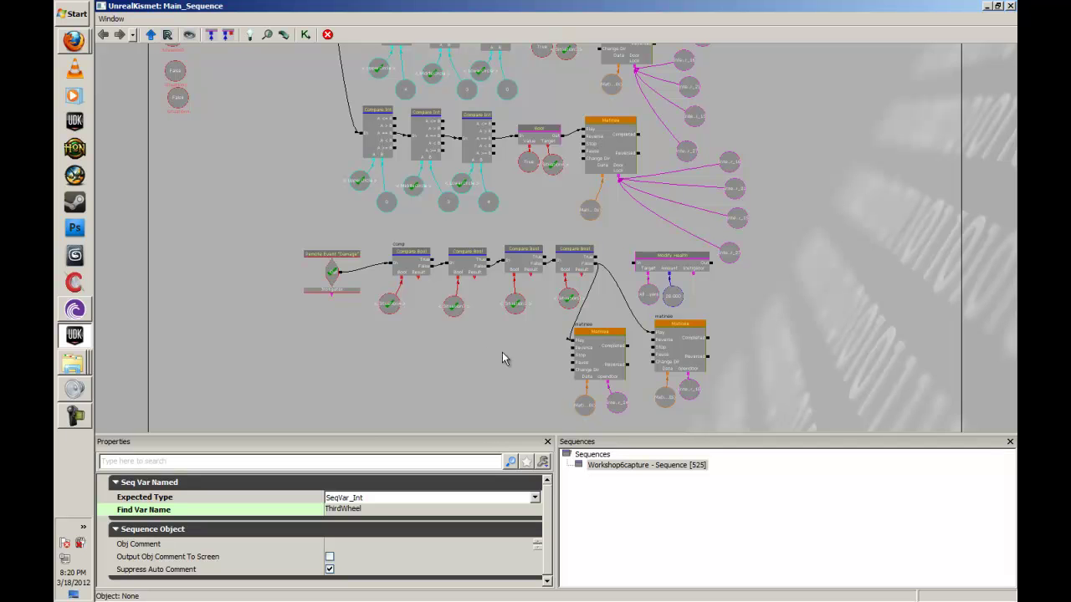
scroll(502, 352, up, 1)
drag(451, 305, 453, 264)
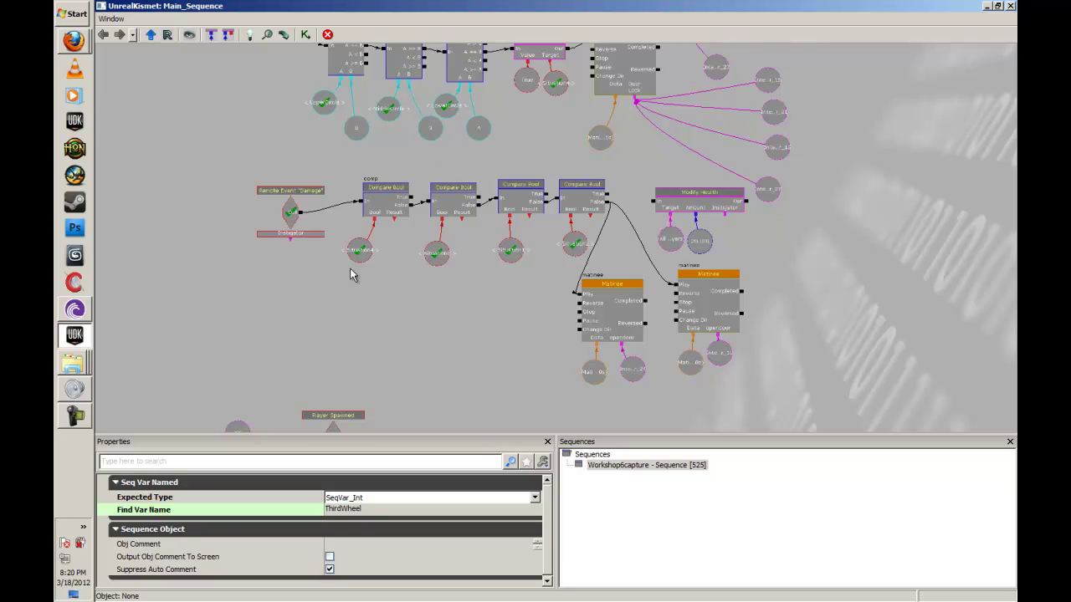
scroll(369, 293, down, 2)
drag(503, 335, 394, 282)
scroll(381, 276, up, 2)
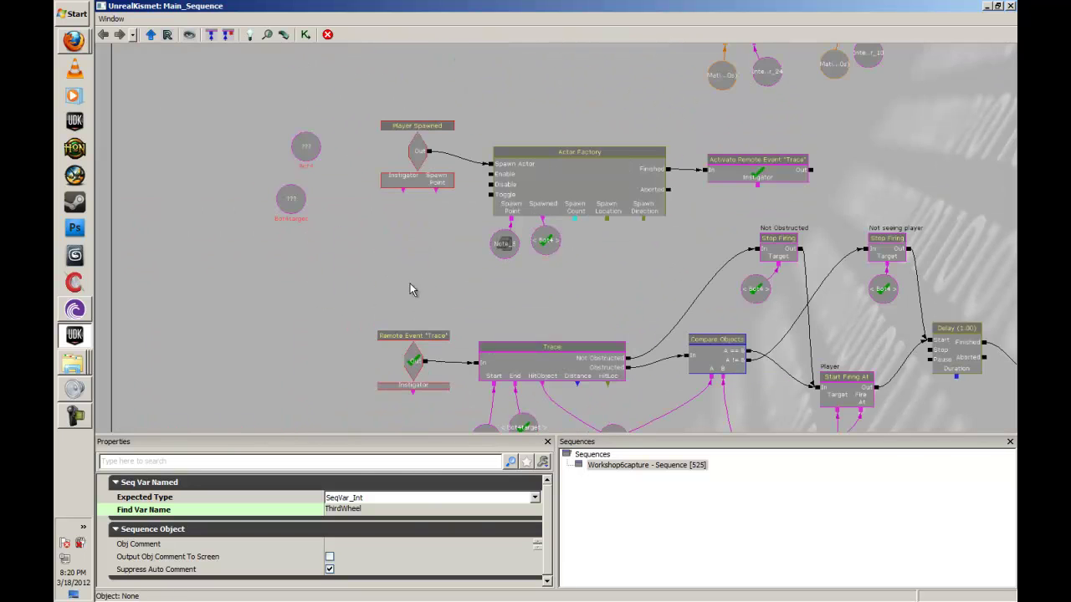
scroll(410, 289, down, 5)
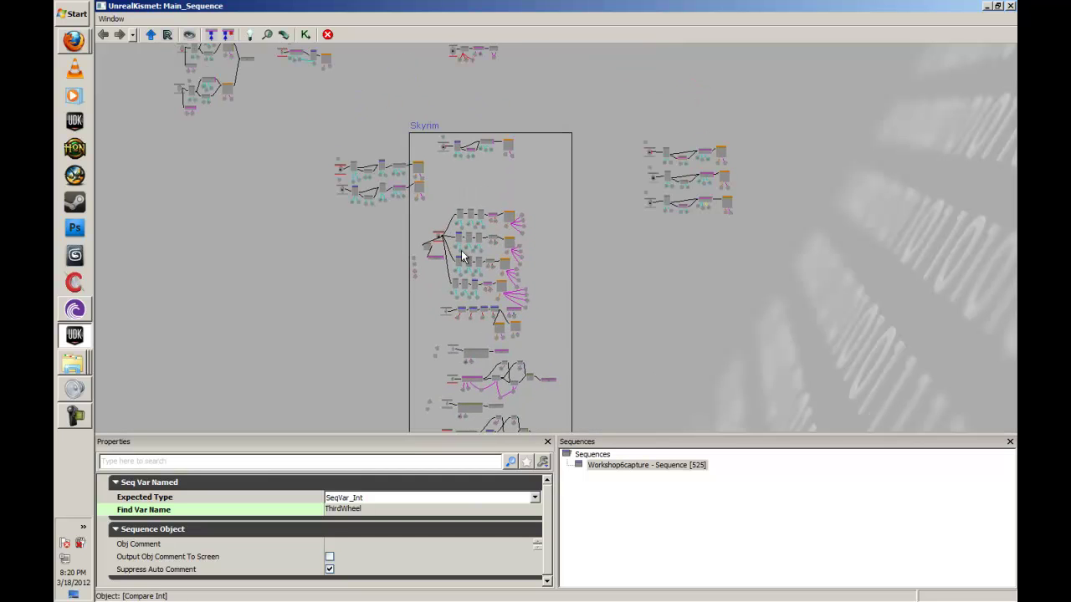
Step: Move the two circle counter chains lying outside the Skyrim frame into it, just above the Trigger_3 Compare Int chains
scroll(478, 287, up, 2)
drag(462, 210, 466, 274)
scroll(324, 171, down, 1)
drag(323, 171, 393, 221)
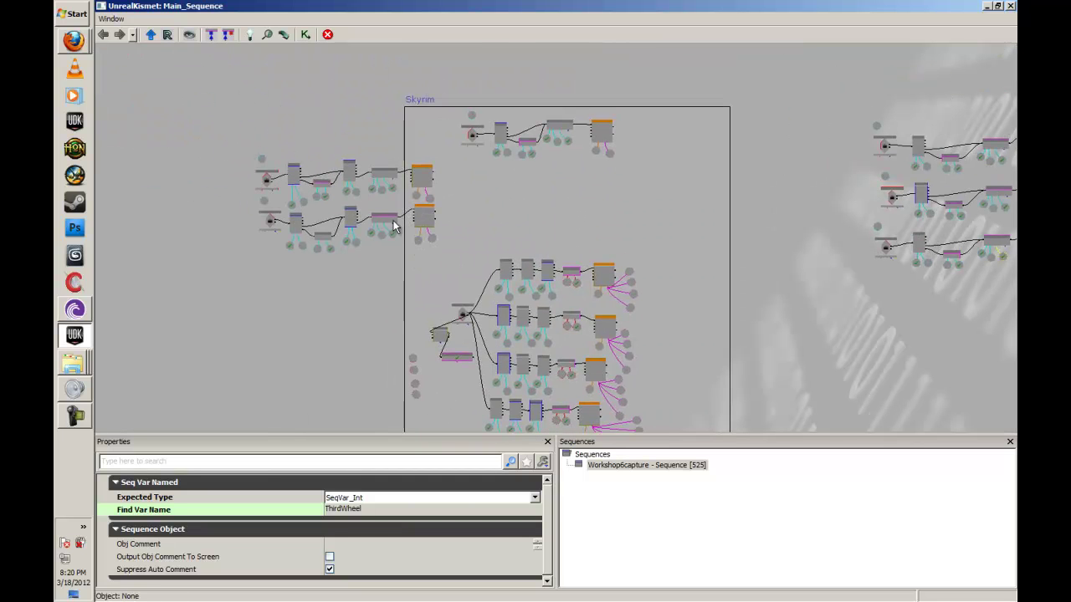
ctrl+alt+drag(446, 260, 465, 173)
scroll(444, 263, up, 6)
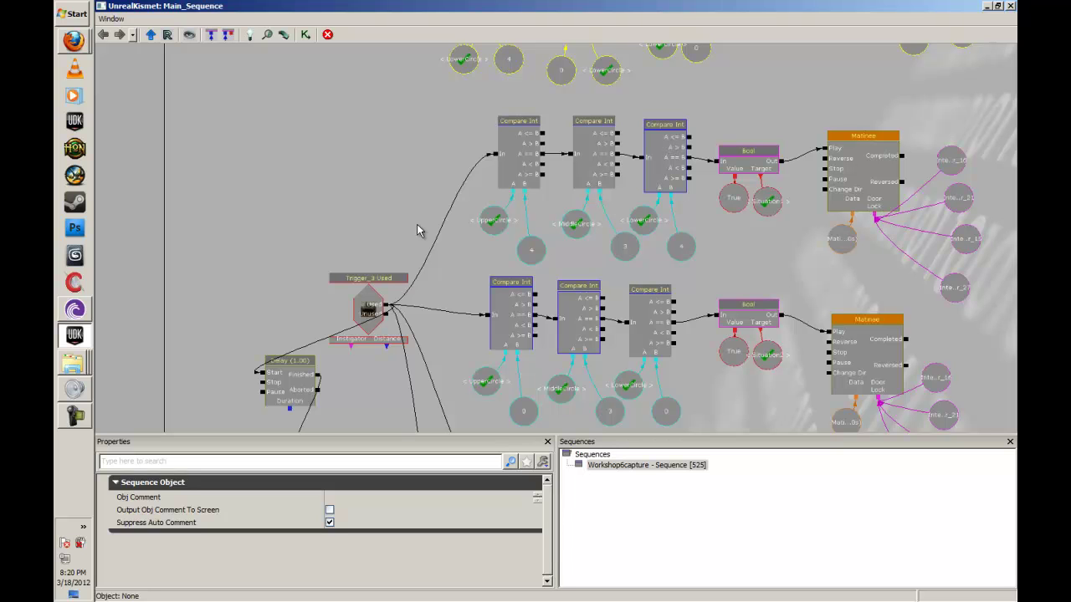
click(75, 416)
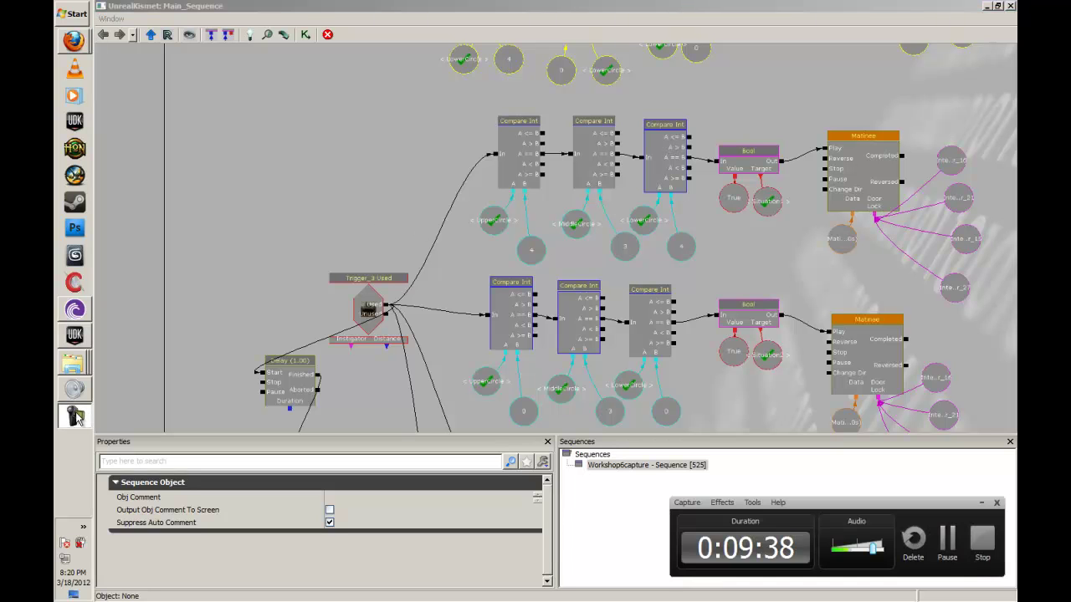
click(74, 416)
Step: Examine the Trigger_3 event and how its outputs feed the Compare Int chains, Situation bools, door lock Matinees and the Delay
drag(224, 264, 216, 244)
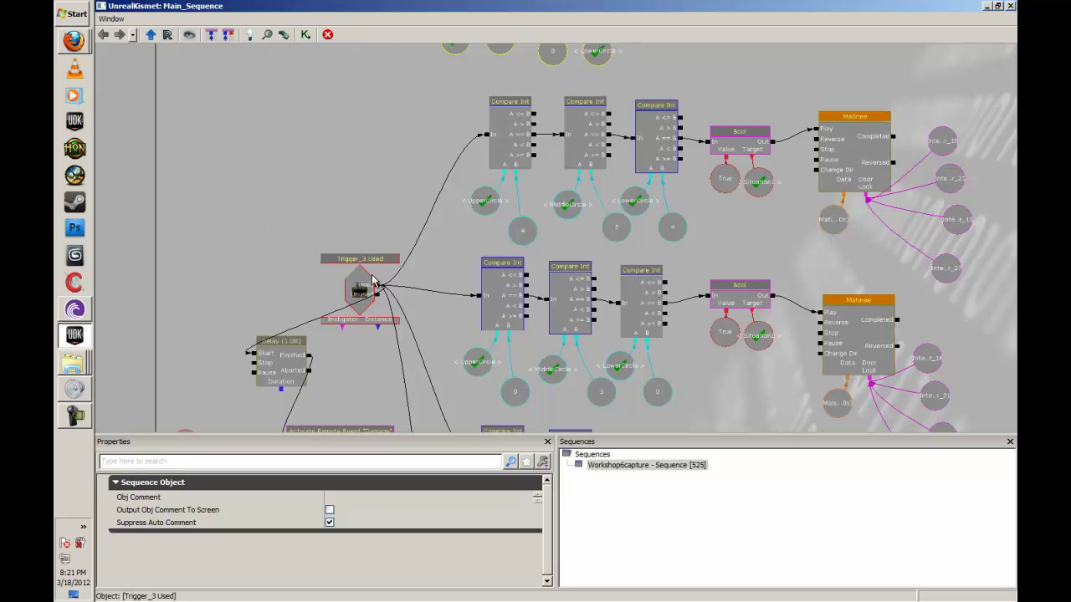
click(335, 263)
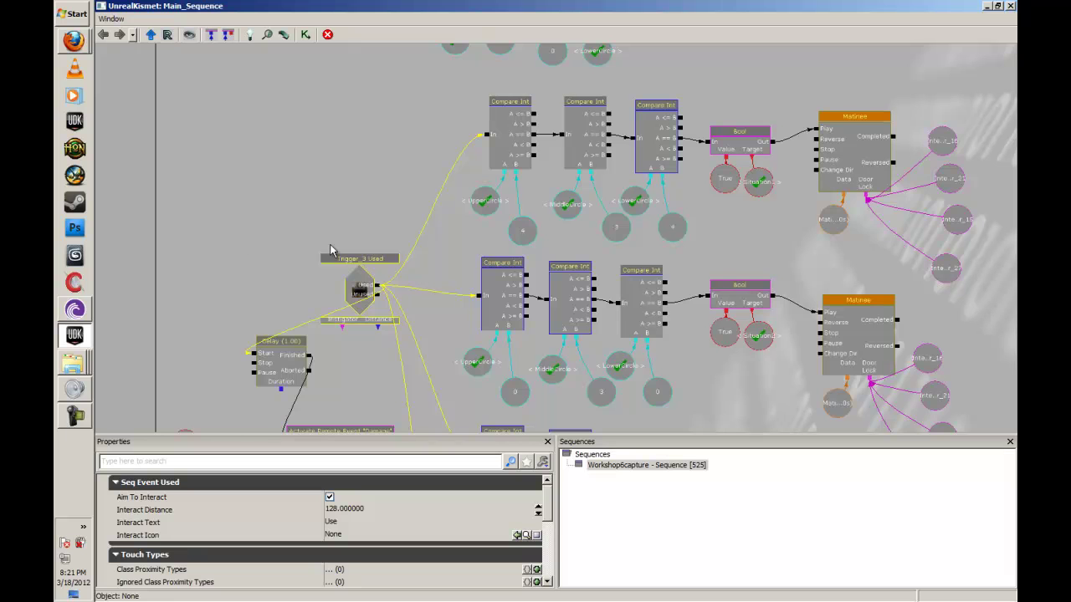
drag(331, 251, 254, 249)
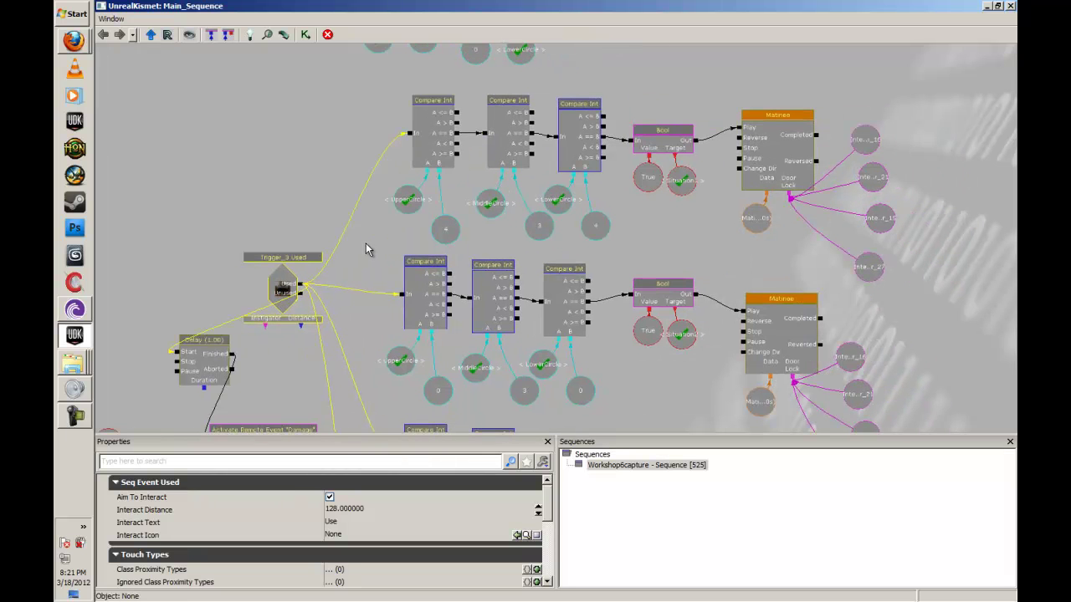
drag(776, 159, 700, 150)
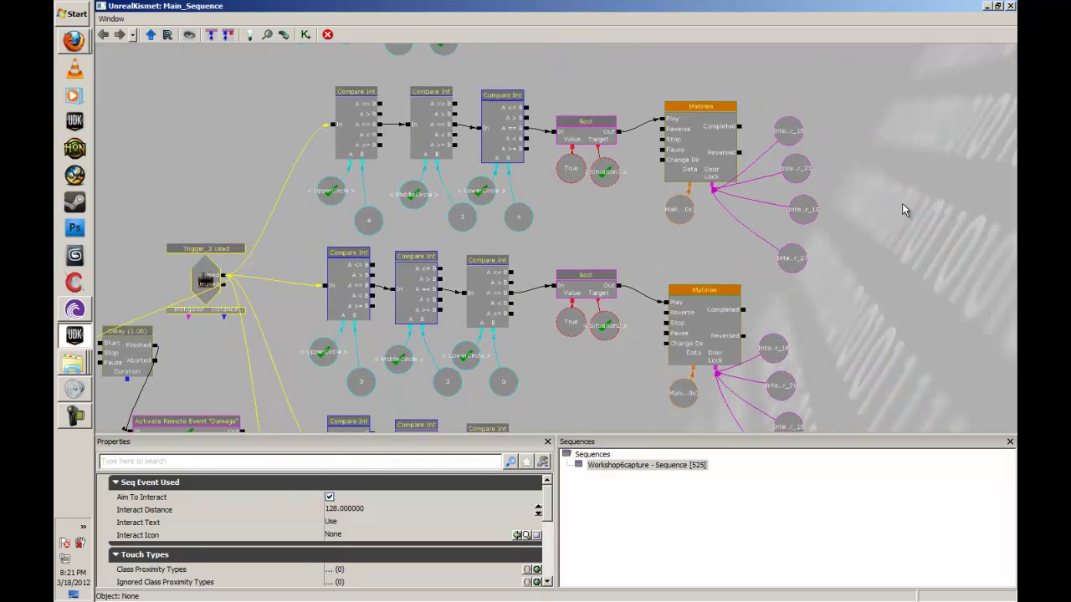
scroll(617, 244, down, 7)
scroll(618, 244, up, 6)
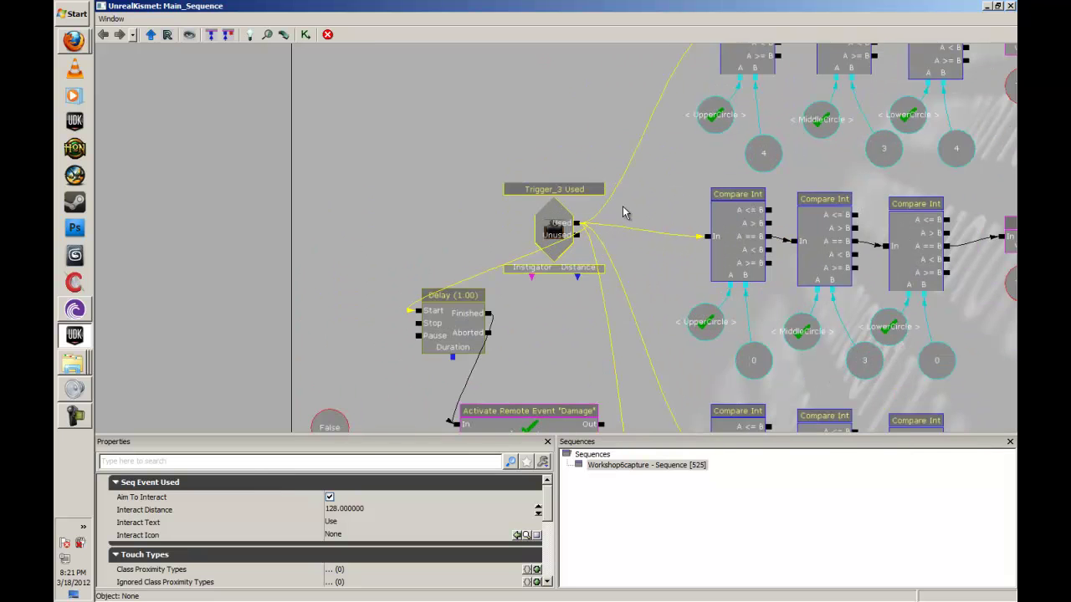
drag(608, 243, 557, 292)
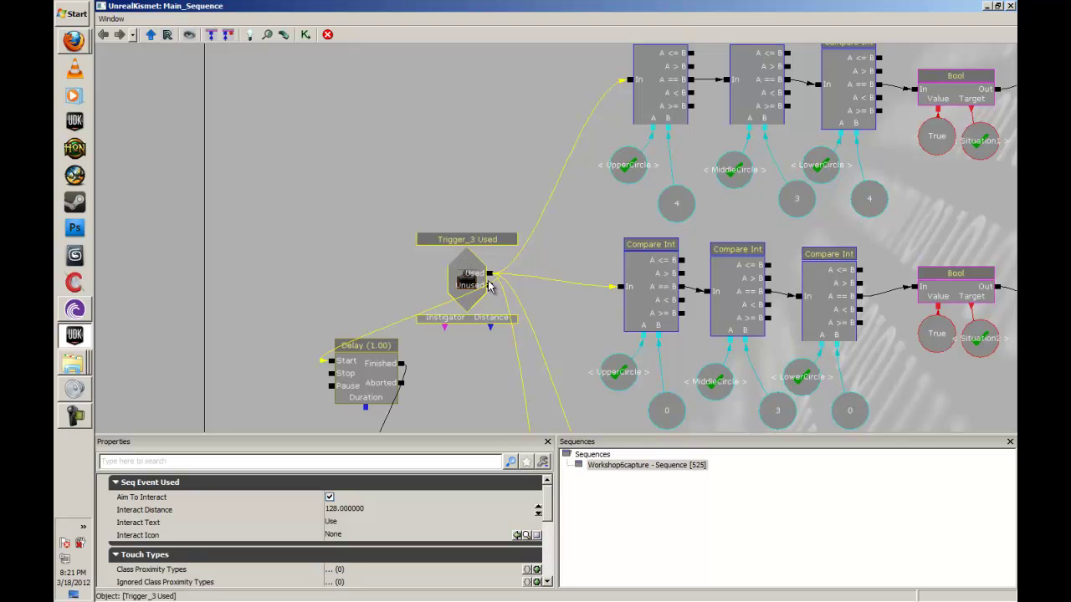
drag(531, 273, 469, 368)
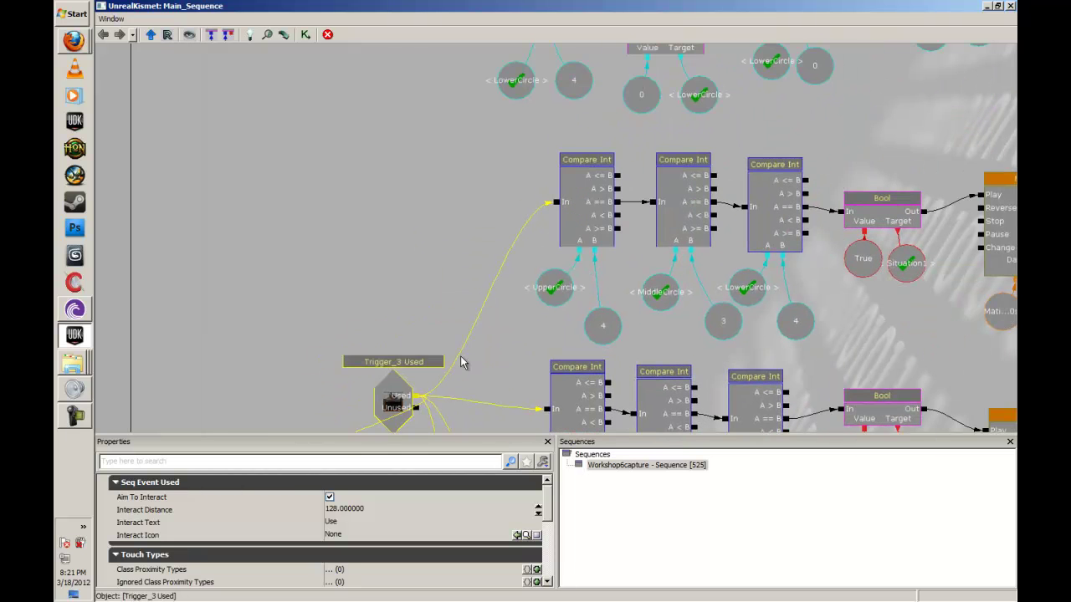
drag(564, 306, 475, 269)
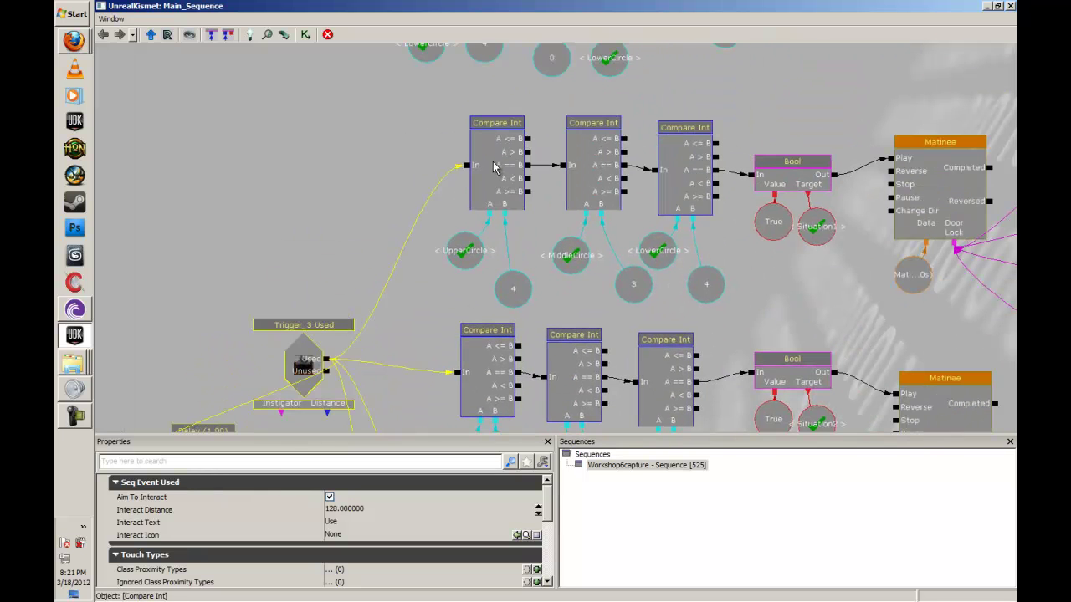
Step: Examine the first Trigger_3 Compare Int row and the UpperCircle, MiddleCircle and LowerCircle variables it compares
drag(494, 167, 497, 204)
click(470, 287)
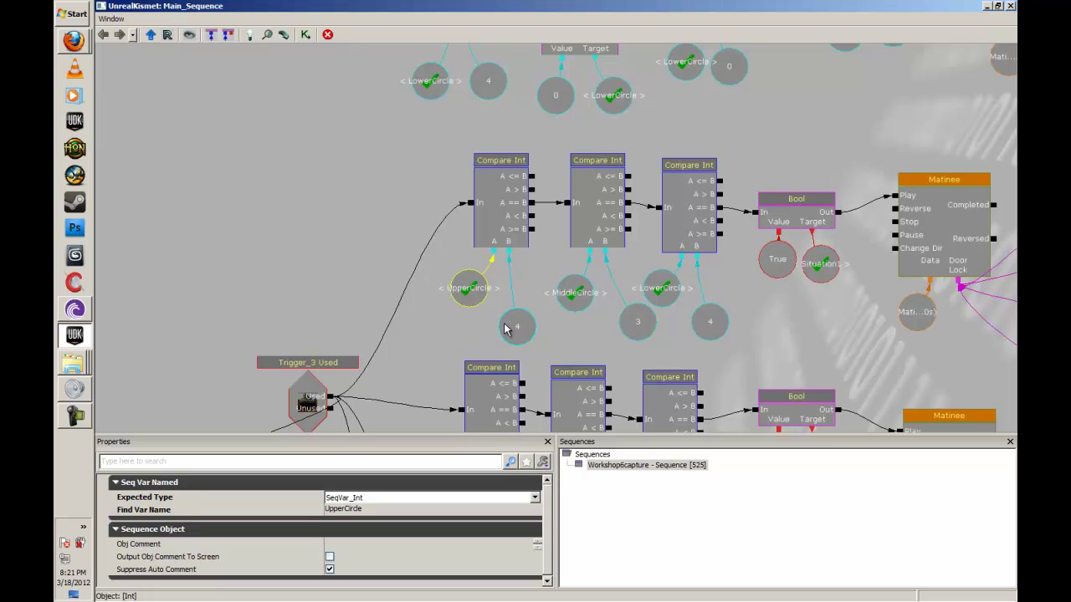
click(519, 328)
click(532, 204)
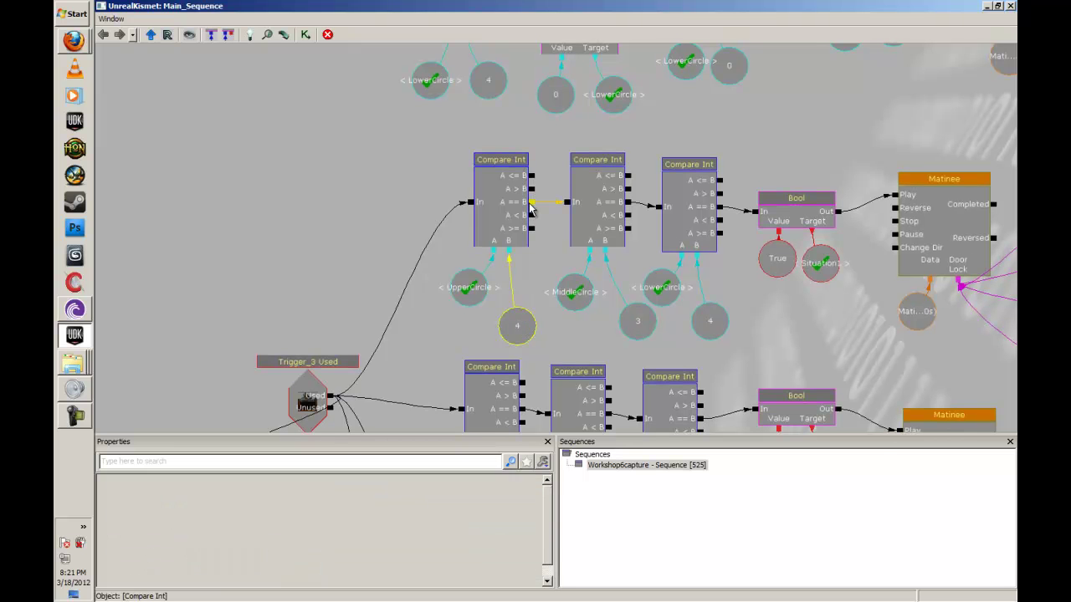
click(599, 217)
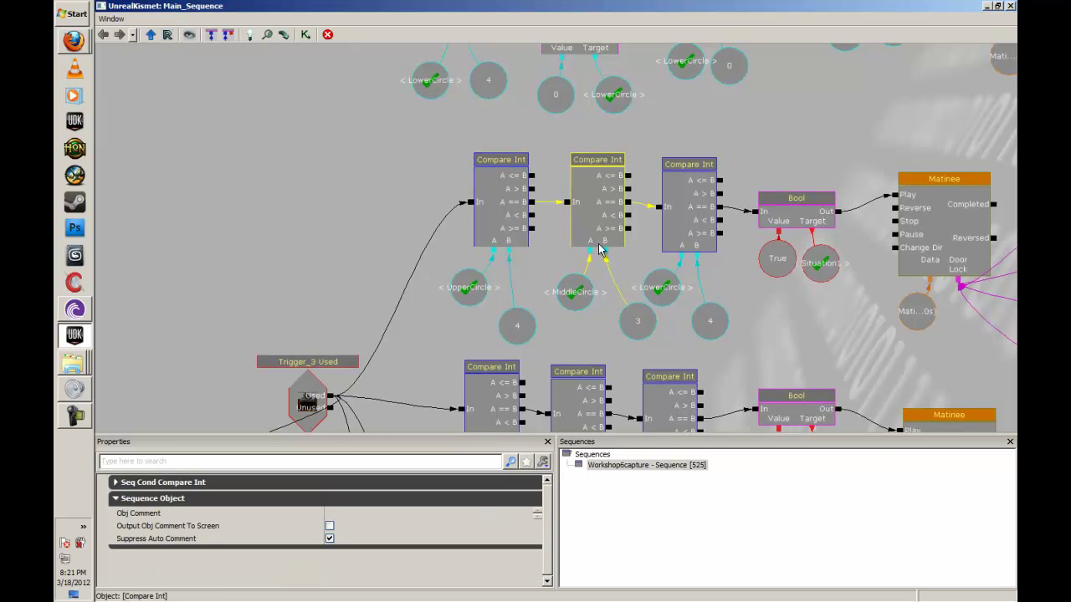
click(582, 298)
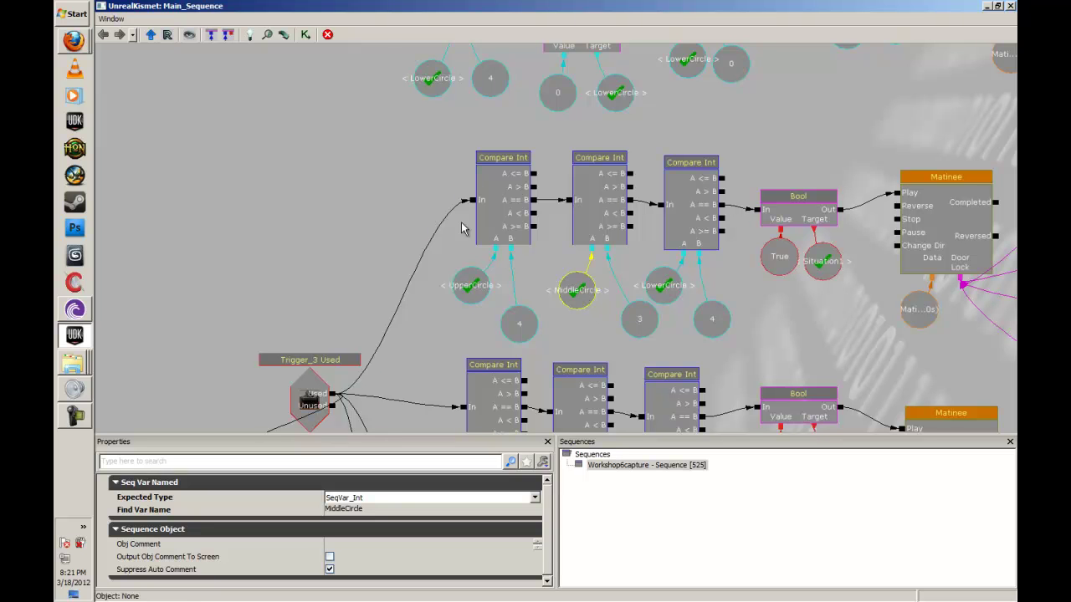
click(473, 289)
click(576, 292)
click(659, 292)
click(555, 313)
click(471, 287)
click(598, 312)
click(659, 297)
click(566, 262)
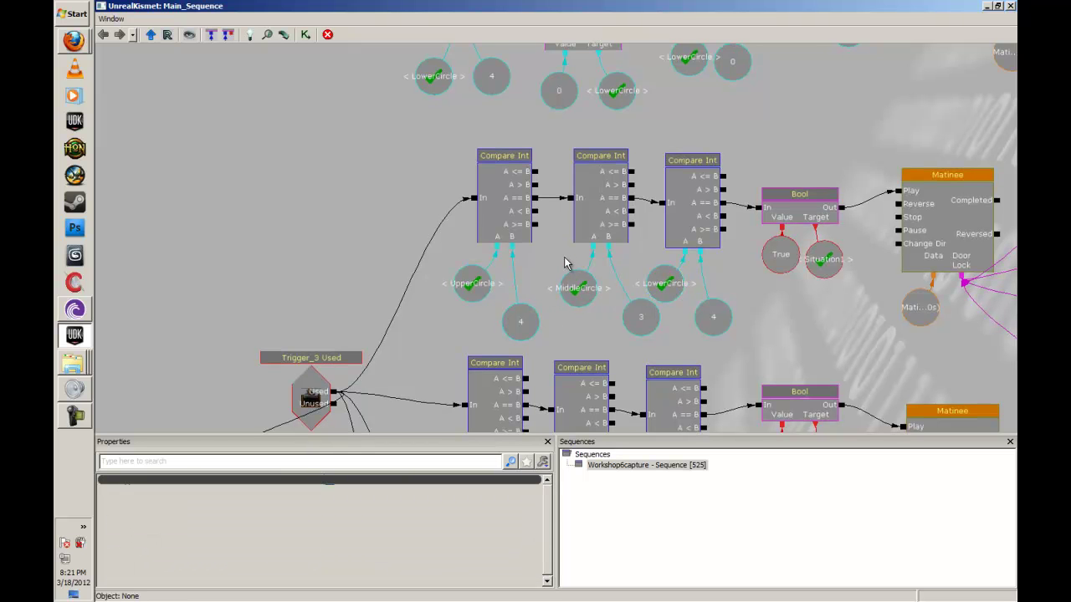
Step: Review the integer variables on the B inputs of that Compare Int row, plus the Bool and door lock Matinee it leads to
click(640, 314)
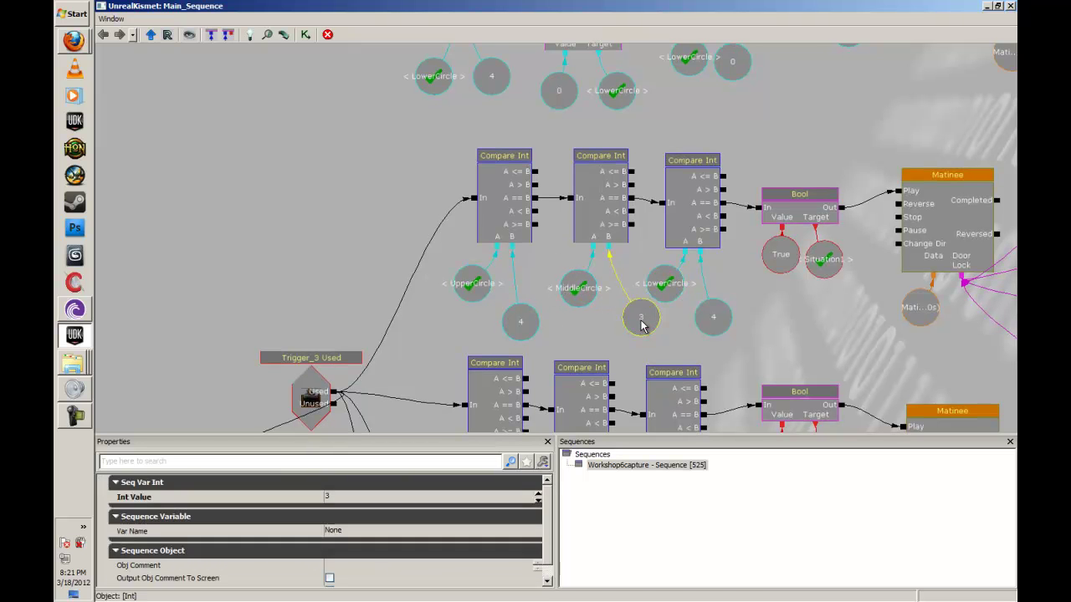
click(712, 315)
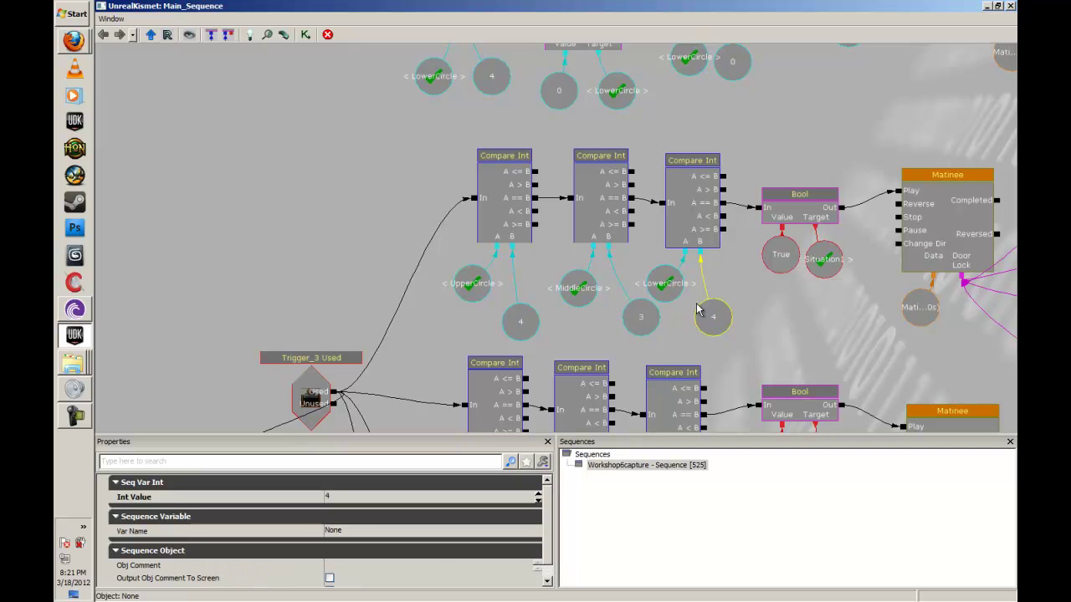
click(750, 328)
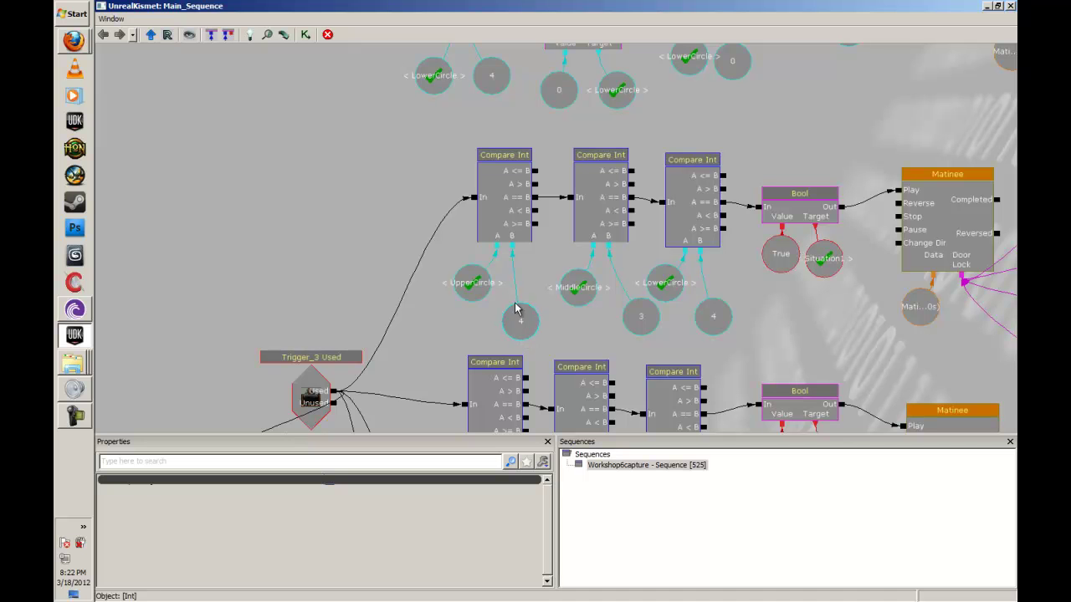
click(641, 320)
click(718, 327)
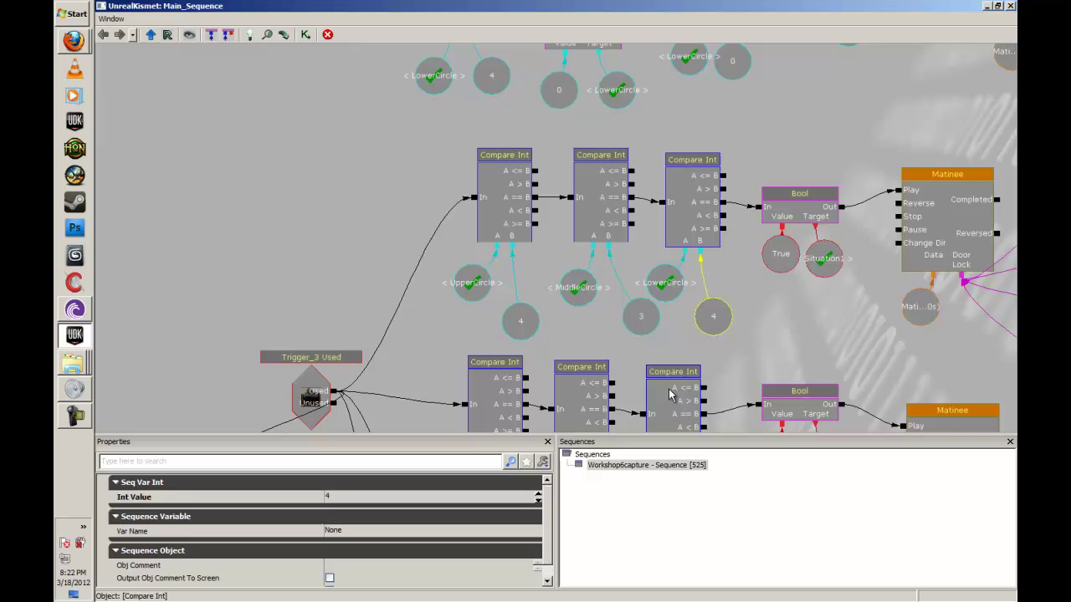
drag(795, 306, 597, 271)
click(719, 325)
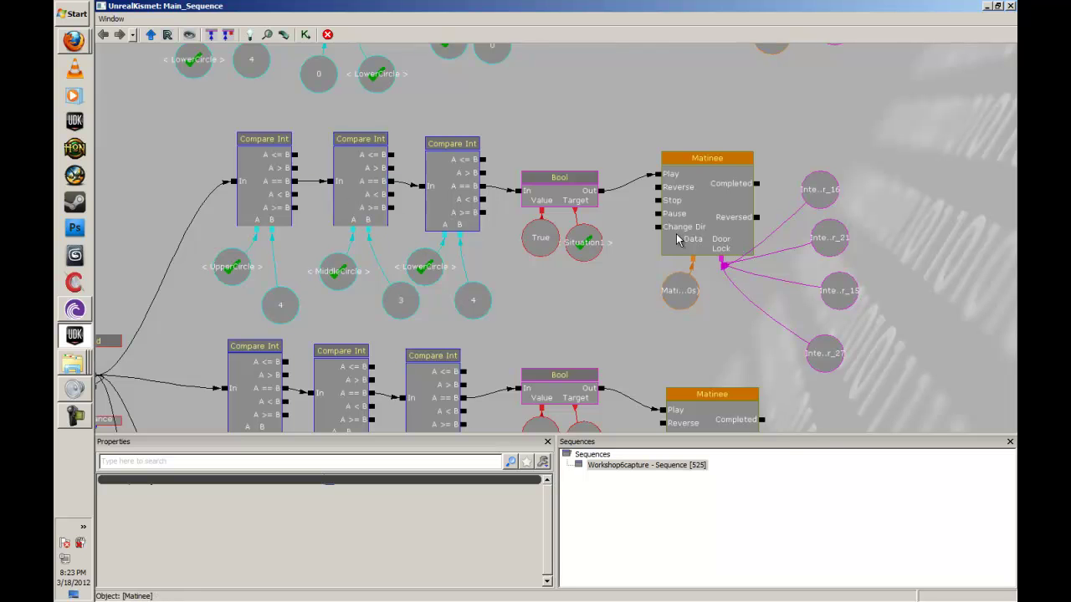
click(715, 159)
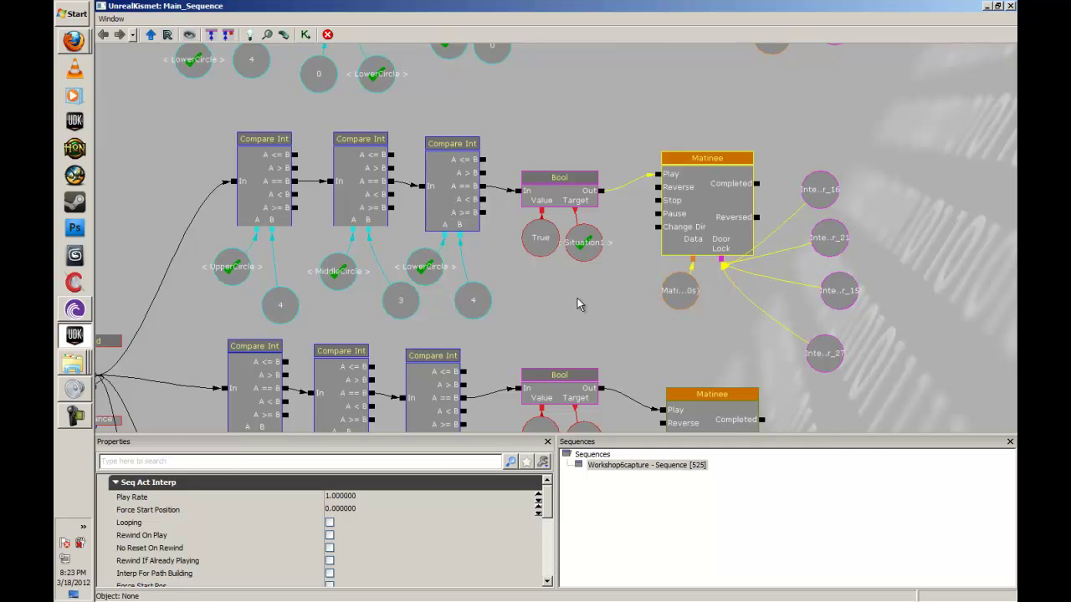
Step: Add a Used event for Trigger_4 in the empty space below the ThirdWheel counter chain
scroll(579, 304, down, 3)
scroll(583, 354, down, 4)
drag(645, 308, 696, 157)
drag(428, 6, 764, 136)
right_drag(403, 410, 403, 444)
double_click(845, 140)
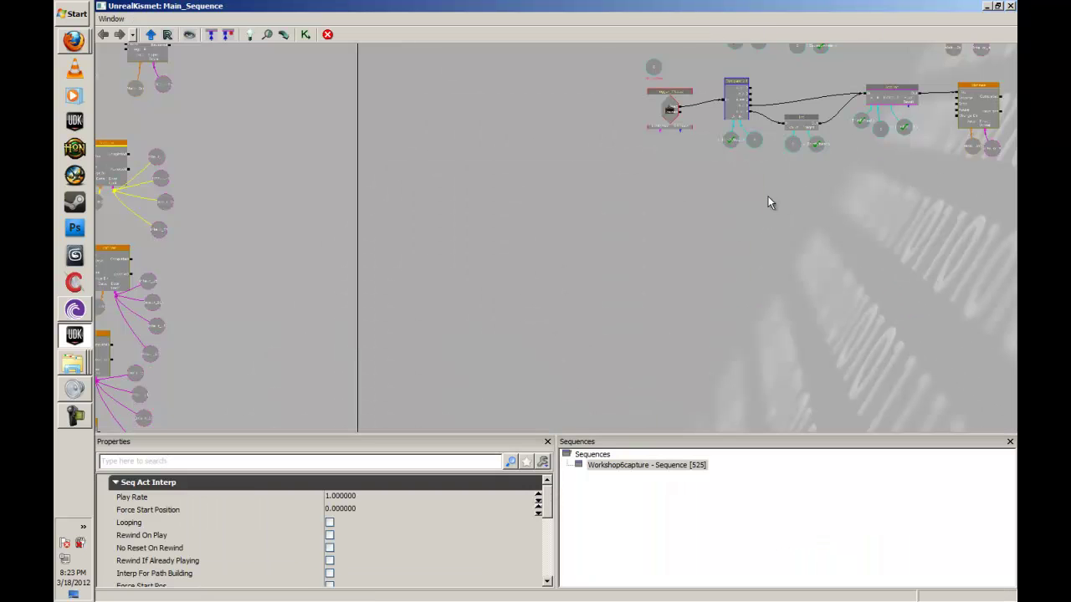
right_click(566, 292)
mouse_move(670, 401)
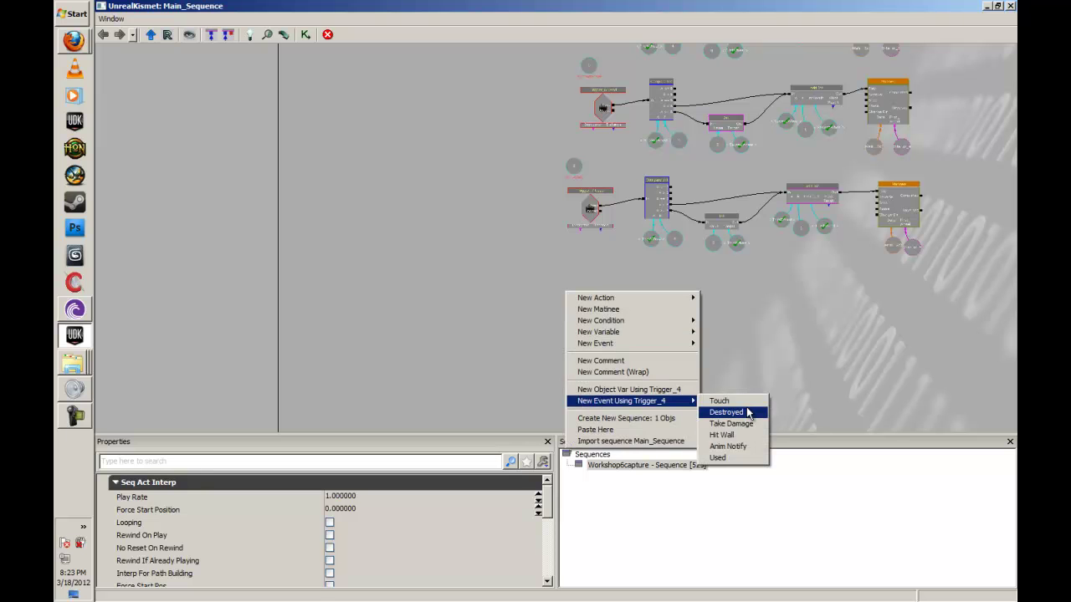
click(741, 457)
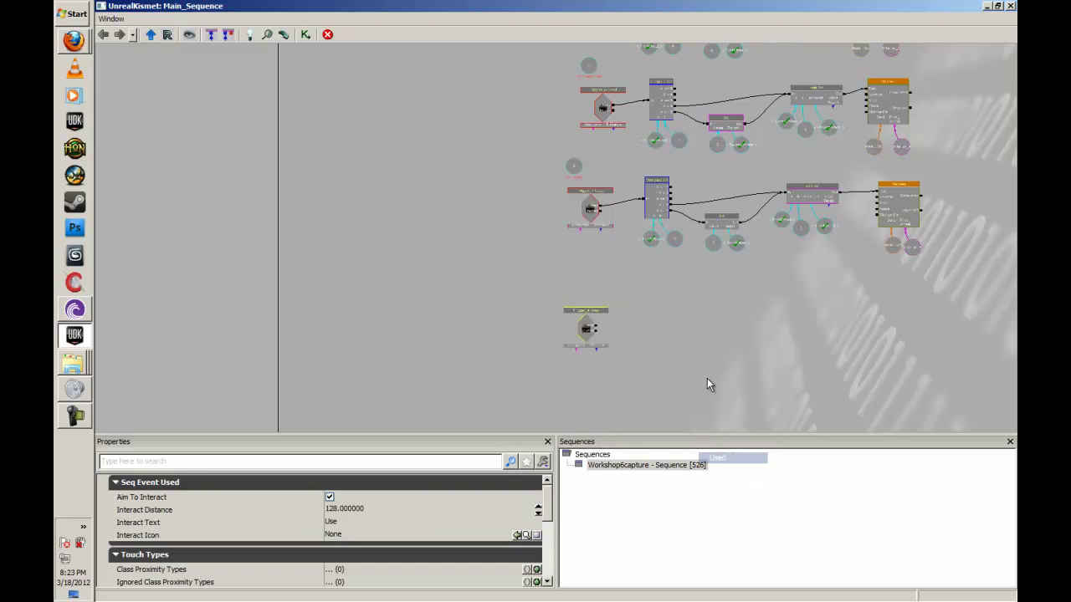
drag(646, 337, 637, 257)
scroll(637, 258, up, 3)
ctrl+drag(541, 241, 538, 292)
click(591, 304)
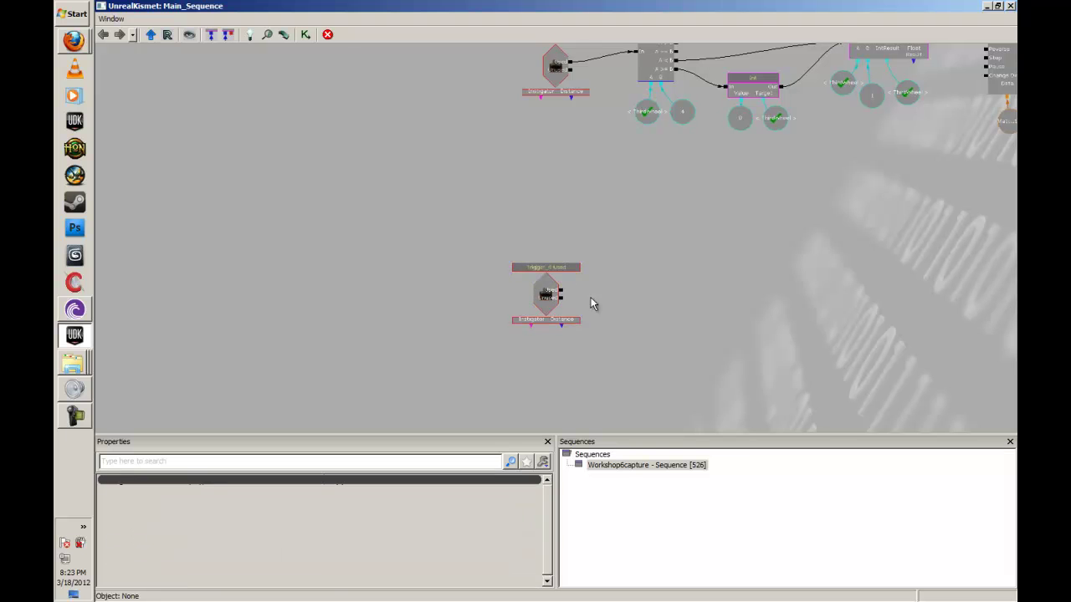
Step: Add a Compare Int condition beside the Trigger_4 event and link the event's Used output to its In
right_click(660, 234)
mouse_move(703, 278)
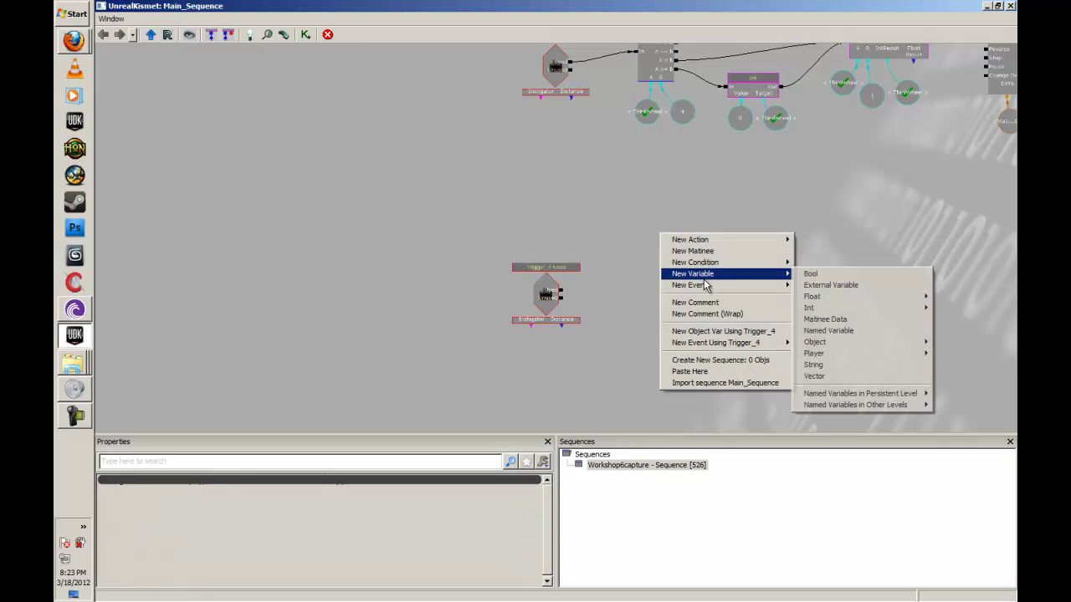
mouse_move(706, 240)
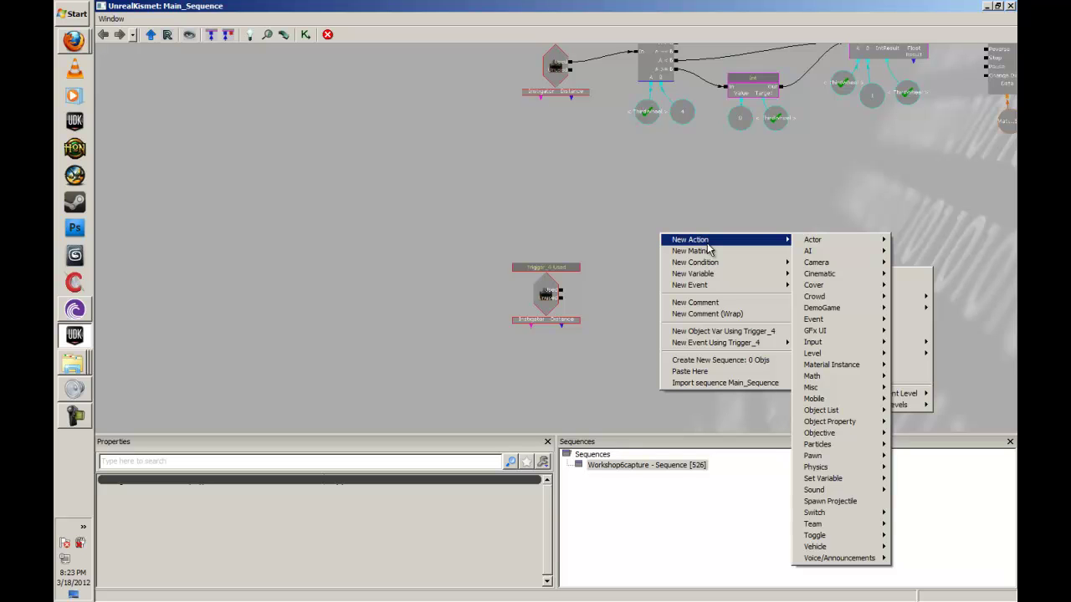
mouse_move(809, 245)
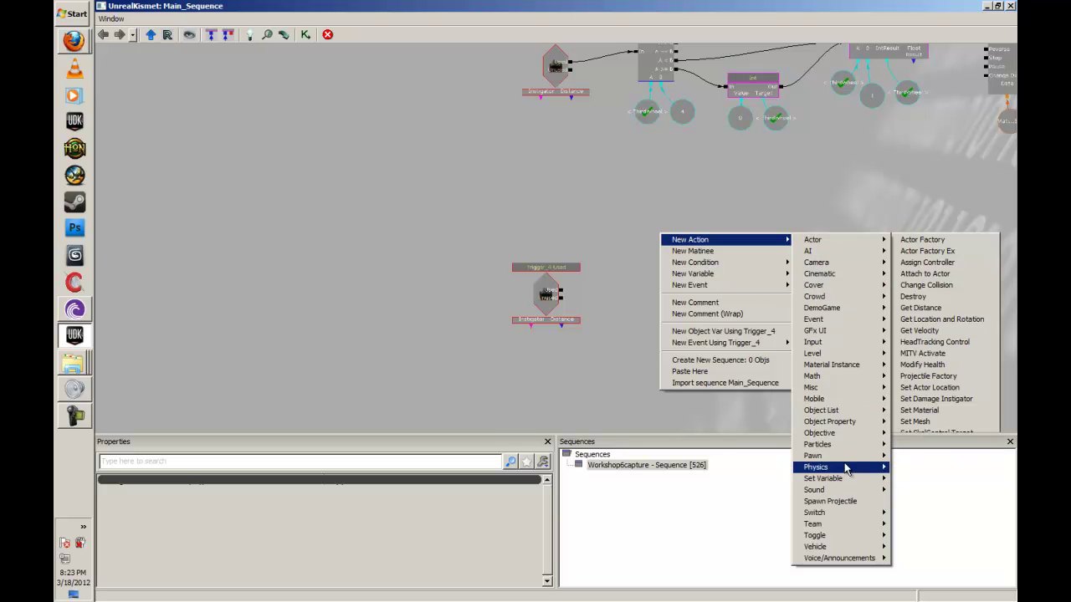
mouse_move(843, 383)
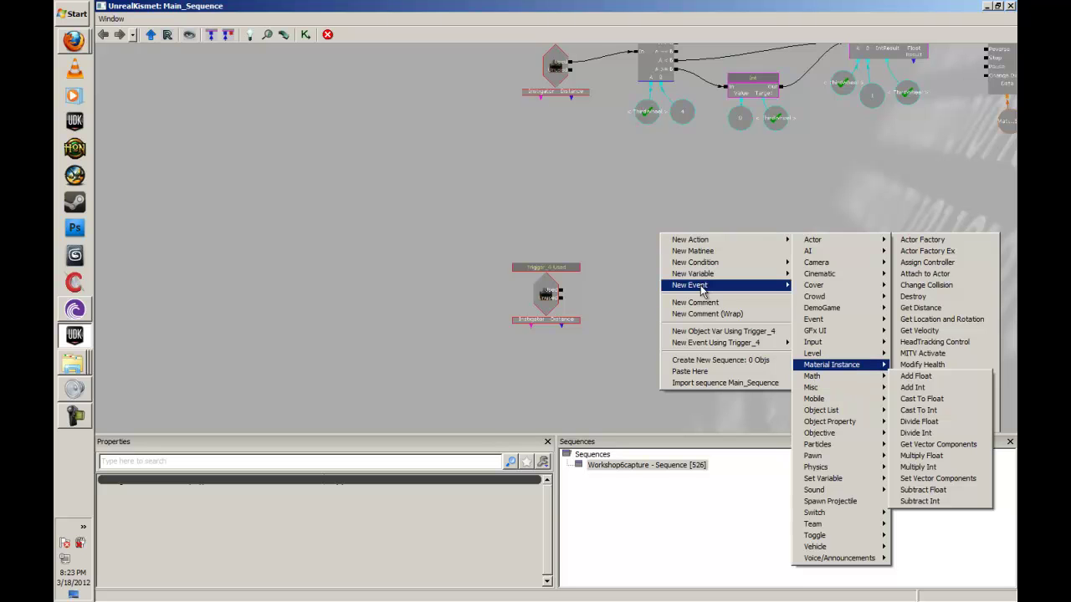
mouse_move(845, 265)
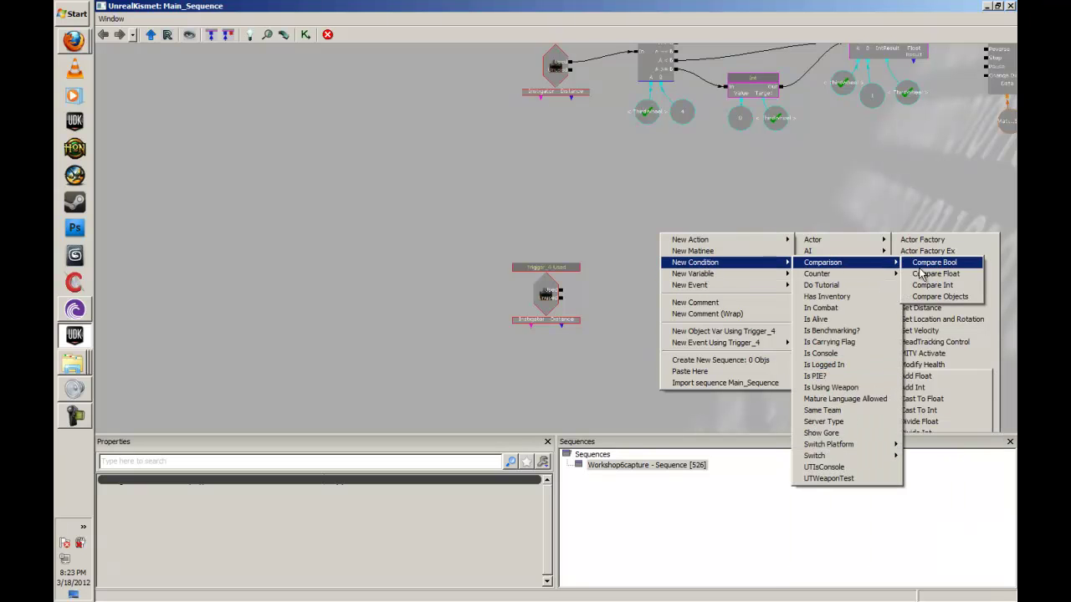
click(932, 286)
click(675, 318)
scroll(675, 323, up, 1)
ctrl+drag(673, 266, 668, 219)
click(657, 289)
drag(542, 286, 645, 229)
Step: Copy the FirstWheel named variable below the new Compare Int and link it to input A
drag(668, 312, 622, 360)
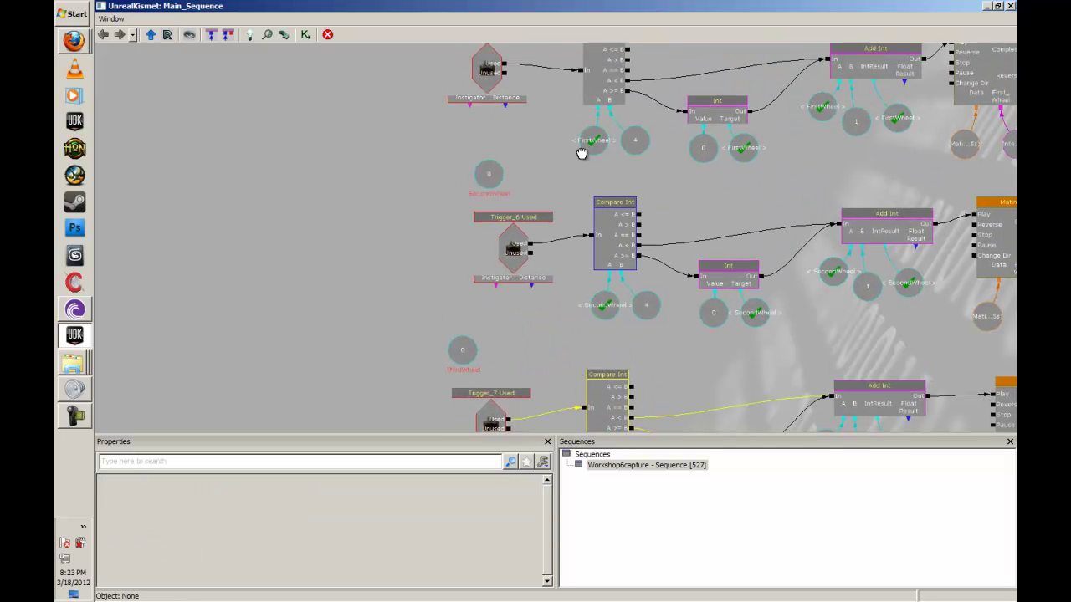
click(581, 153)
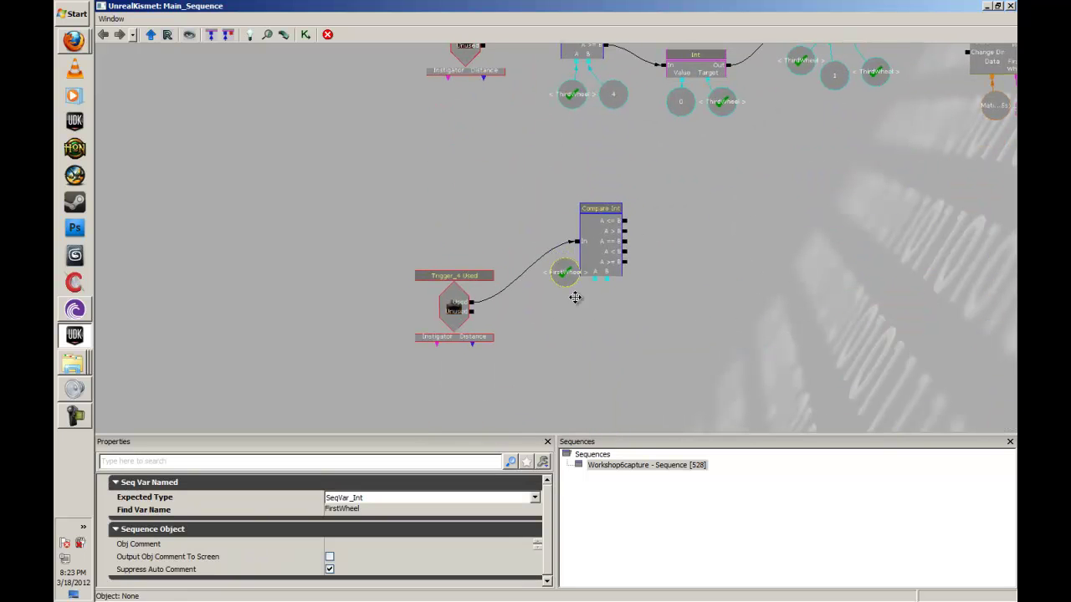
drag(574, 294, 588, 308)
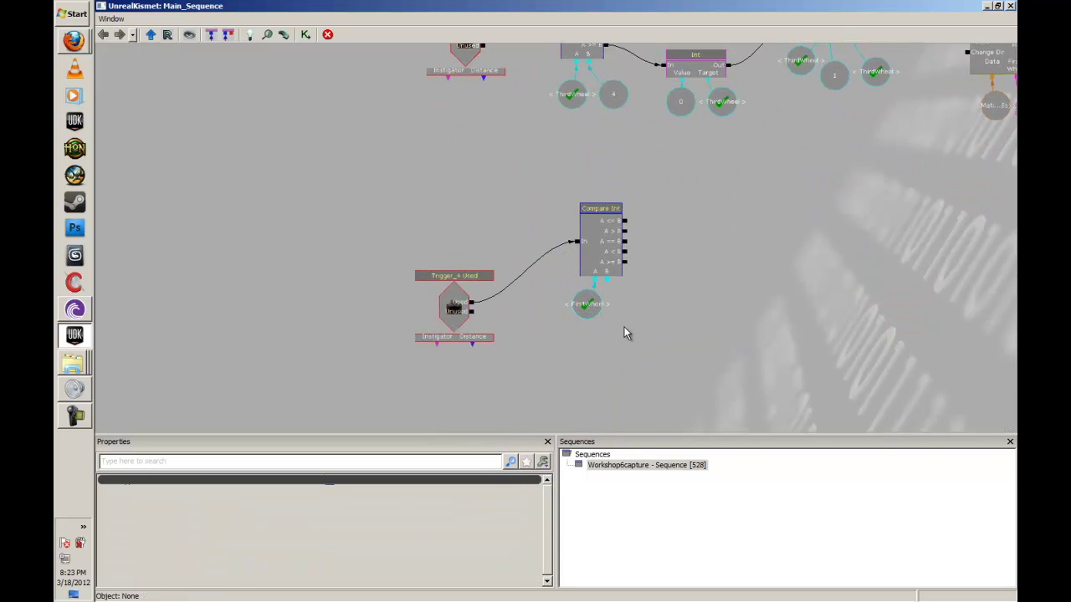
scroll(615, 318, up, 3)
Step: Create an integer variable on input B of the Trigger_4 Compare Int and set its value to 4
right_click(594, 245)
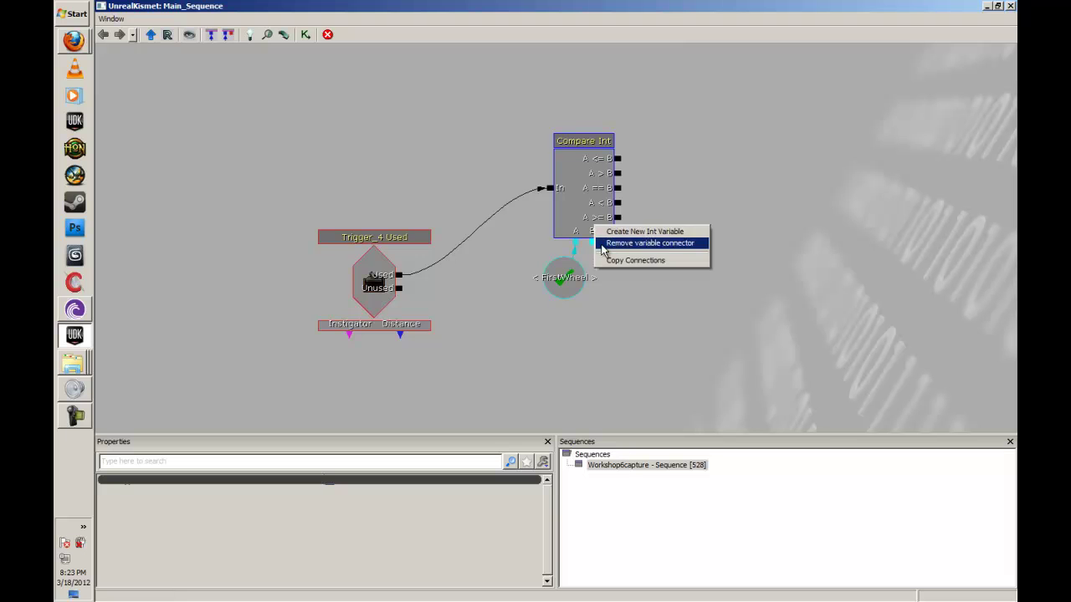
click(635, 228)
drag(592, 273, 619, 283)
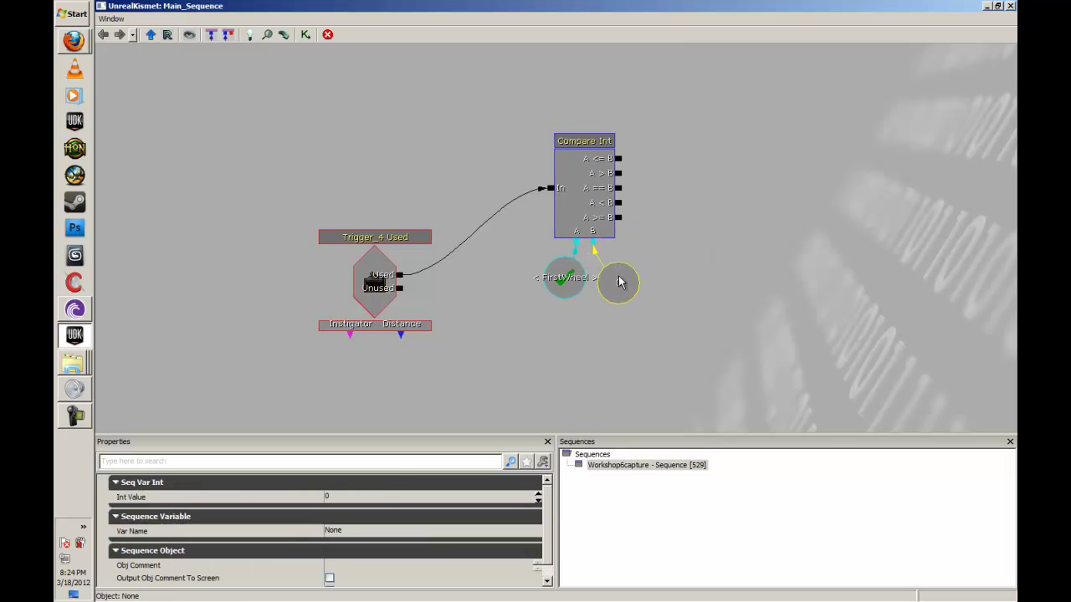
click(386, 497)
text(4)
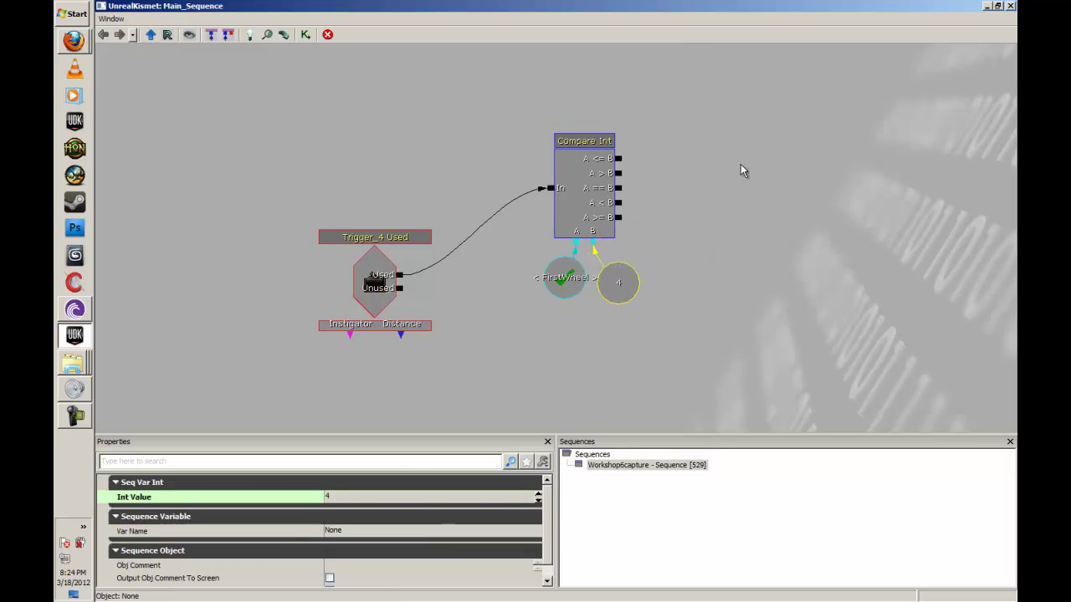
Step: Duplicate the Compare Int twice in a row beside the original and break the copies' A and B variable links
click(609, 167)
drag(708, 171, 551, 191)
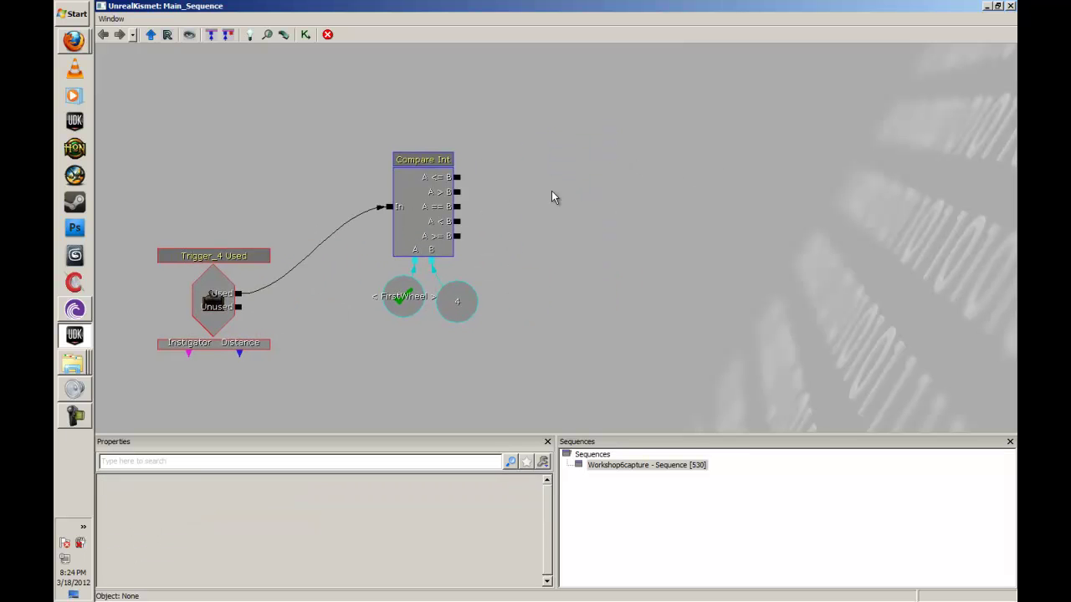
key(ctrl+v)
key(ctrl+v)
ctrl+click(575, 264)
ctrl+drag(574, 264, 647, 185)
click(549, 206)
click(526, 266)
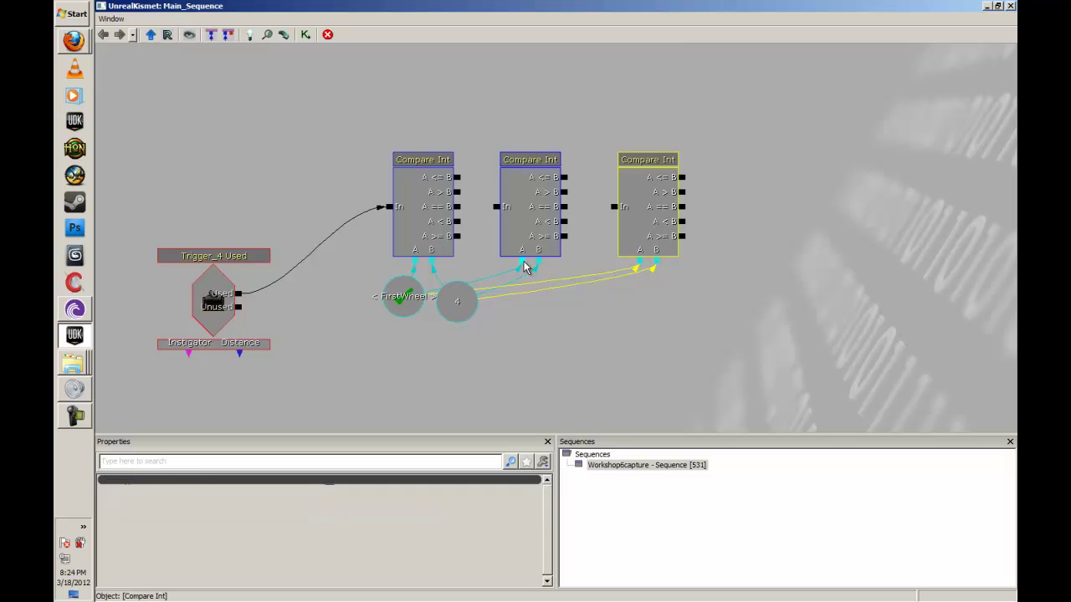
alt+click(641, 262)
alt+click(657, 262)
Step: Copy the SecondWheel and ThirdWheel named variables from their counter chains into the Trigger_4 chain's area
drag(567, 292, 562, 425)
scroll(573, 193, down, 2)
drag(572, 193, 577, 412)
drag(569, 258, 579, 340)
scroll(579, 339, down, 2)
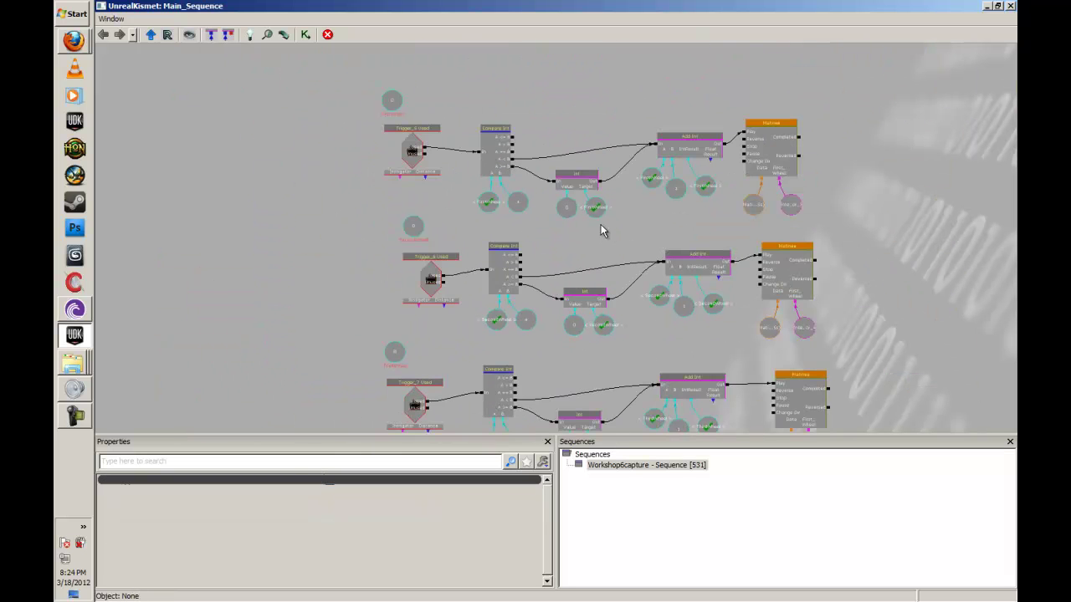
click(603, 327)
drag(593, 411, 576, 232)
key(ctrl+v)
click(700, 180)
click(625, 372)
key(ctrl+v)
drag(622, 361, 620, 282)
Step: Place SecondWheel and ThirdWheel under the second and third Compare Ints and link each to its node's A input
scroll(620, 282, up, 2)
ctrl+drag(558, 148, 651, 313)
click(535, 102)
ctrl+drag(535, 103, 503, 268)
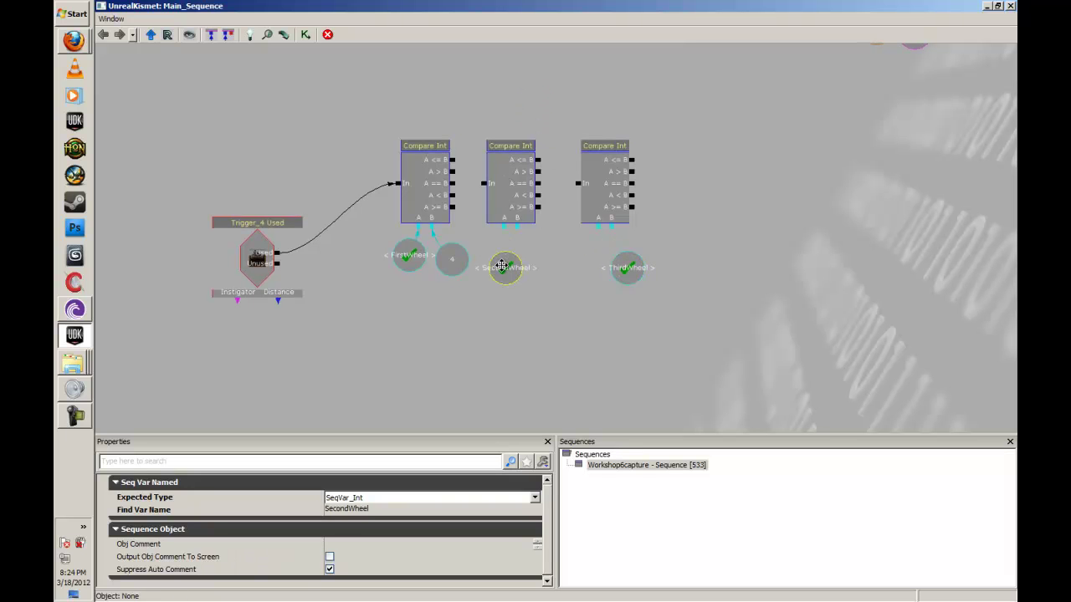
click(642, 271)
ctrl+drag(642, 271, 599, 271)
drag(503, 228, 504, 259)
drag(599, 228, 586, 267)
Step: Create an integer variable on input B of the second Compare Int and set its value to 3
right_click(517, 221)
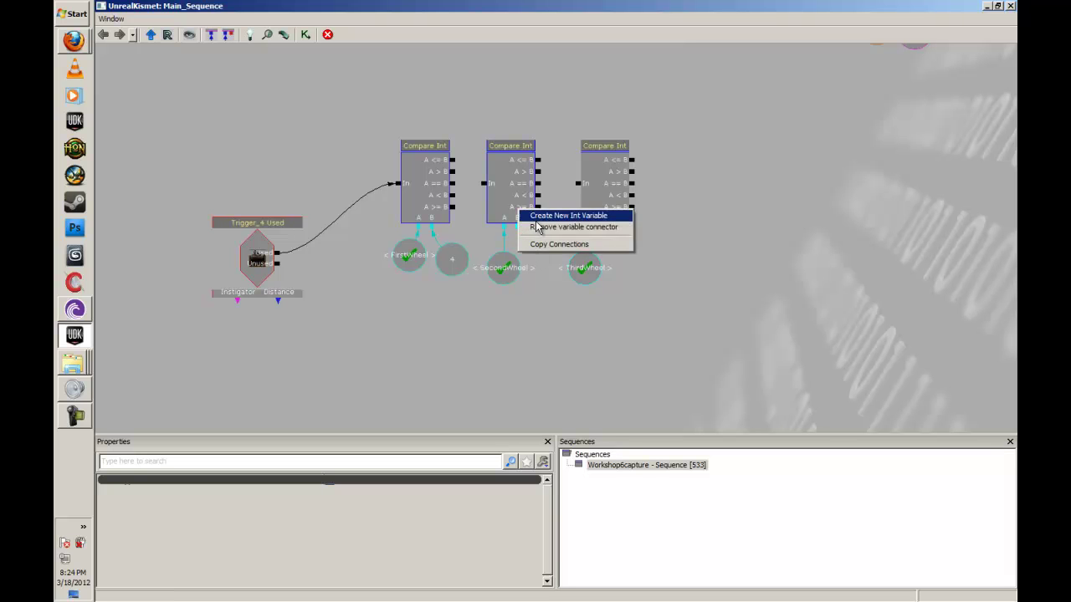
click(562, 212)
click(357, 497)
text(3)
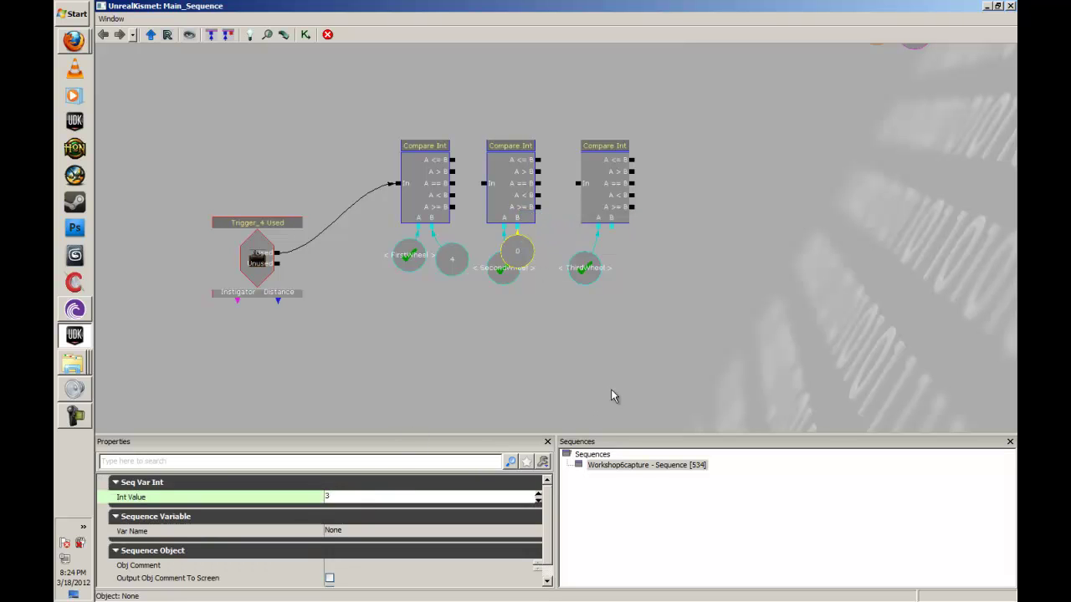
click(613, 394)
Step: Create an integer variable on input B of the third Compare Int and set its value to 4
right_click(620, 226)
click(661, 218)
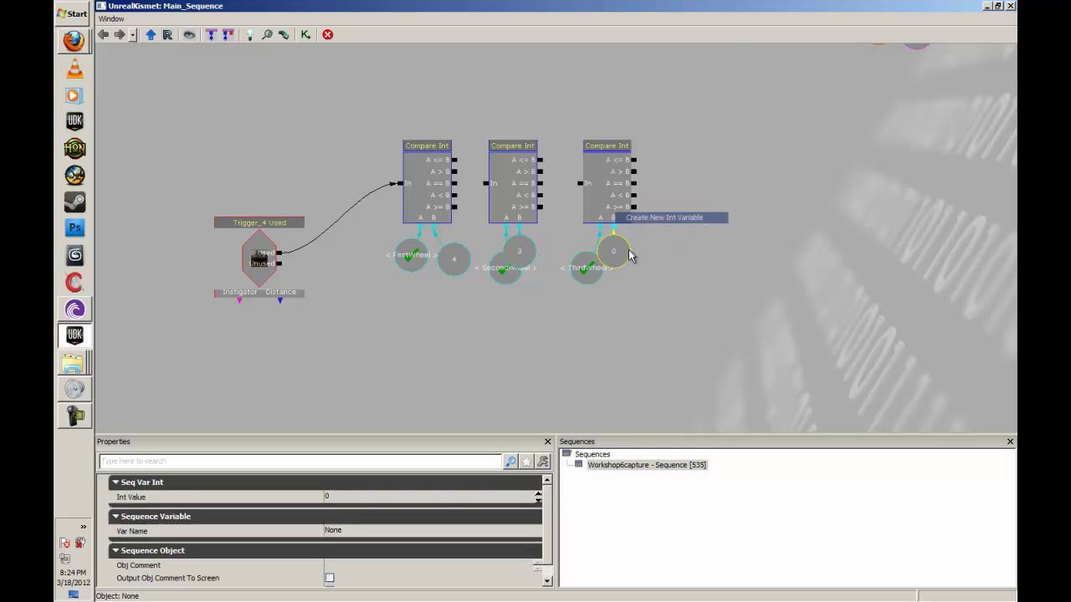
click(358, 497)
text(4)
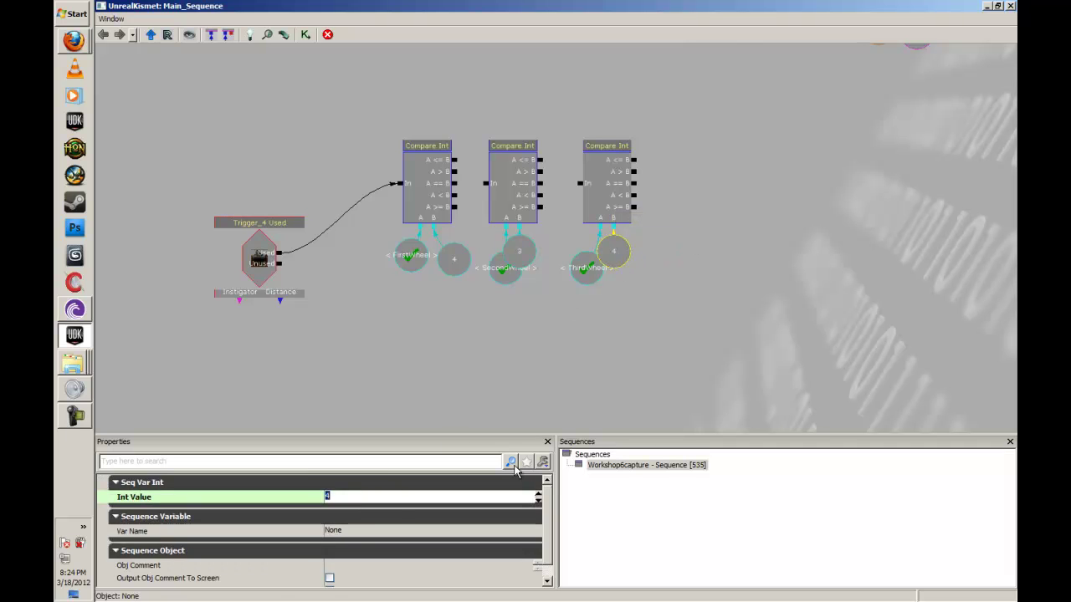
Step: Move the two new integers clear of the wheel variables and chain the three Compare Ints from A == B to In
drag(622, 256, 653, 270)
drag(521, 253, 540, 266)
drag(454, 184, 580, 184)
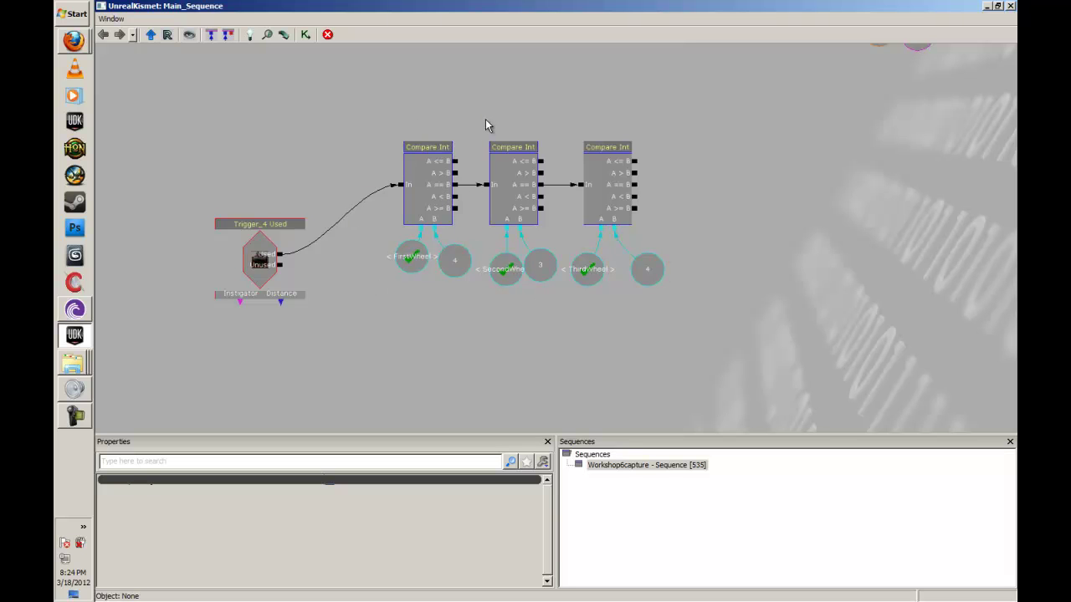
Step: Space out the second and third Compare Int nodes together with their wheel and integer variables
ctrl+alt+drag(488, 126, 708, 333)
ctrl+drag(597, 178, 622, 178)
ctrl+alt+drag(591, 122, 726, 334)
ctrl+drag(639, 180, 700, 167)
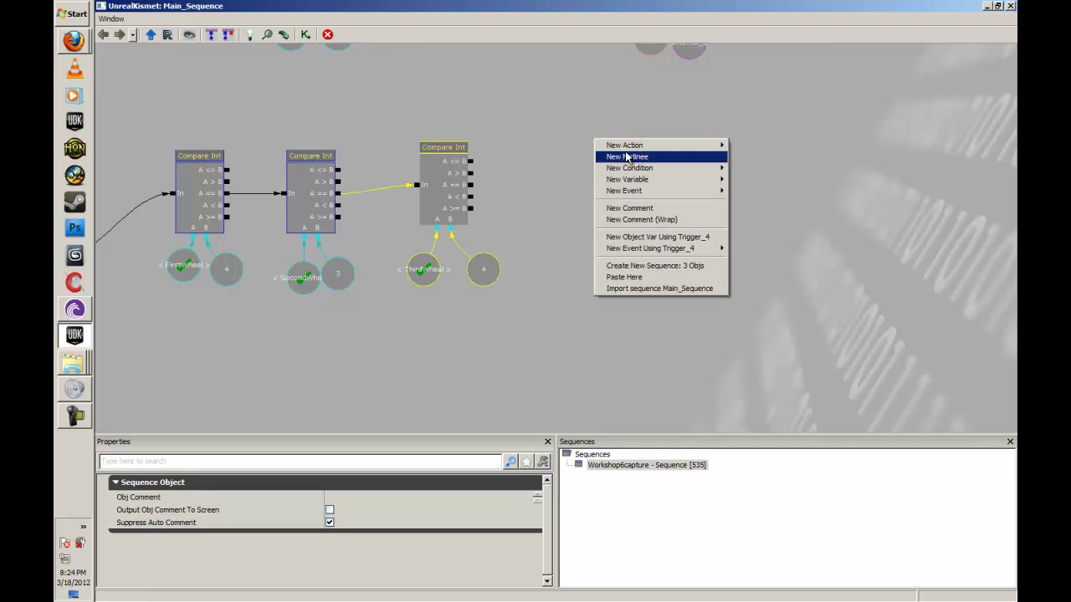
Step: Create a Matinee beyond the third Compare Int and link that node's A == B output to the Matinee's Play input
click(627, 157)
click(502, 172)
drag(471, 185, 588, 174)
click(624, 219)
click(628, 298)
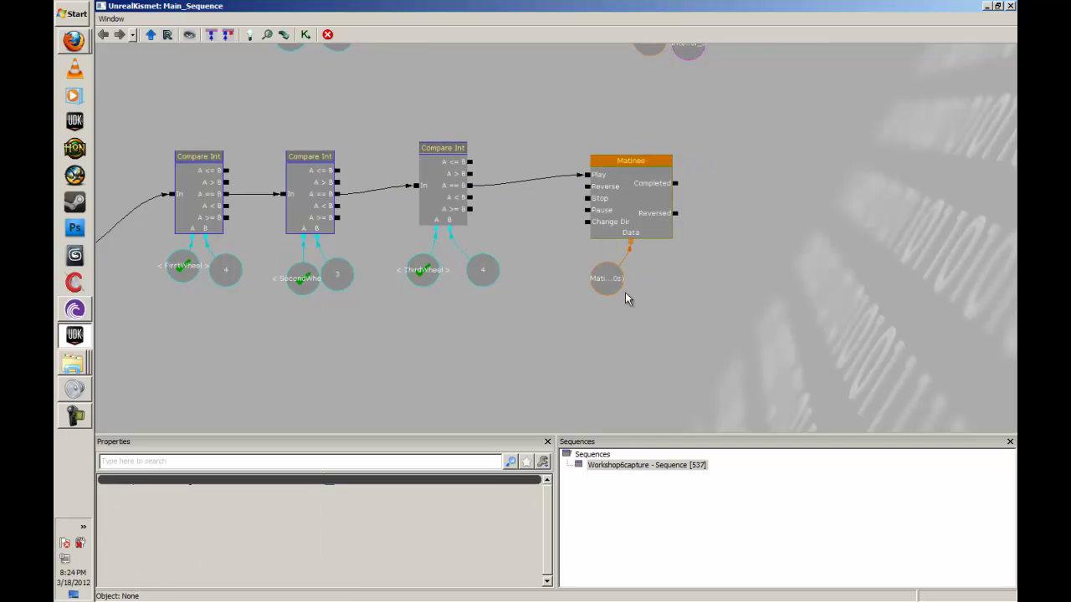
Step: Move the Kismet window aside, open Trigger_4's properties and search them for "inter"
drag(468, 7, 719, 65)
right_drag(411, 368, 402, 408)
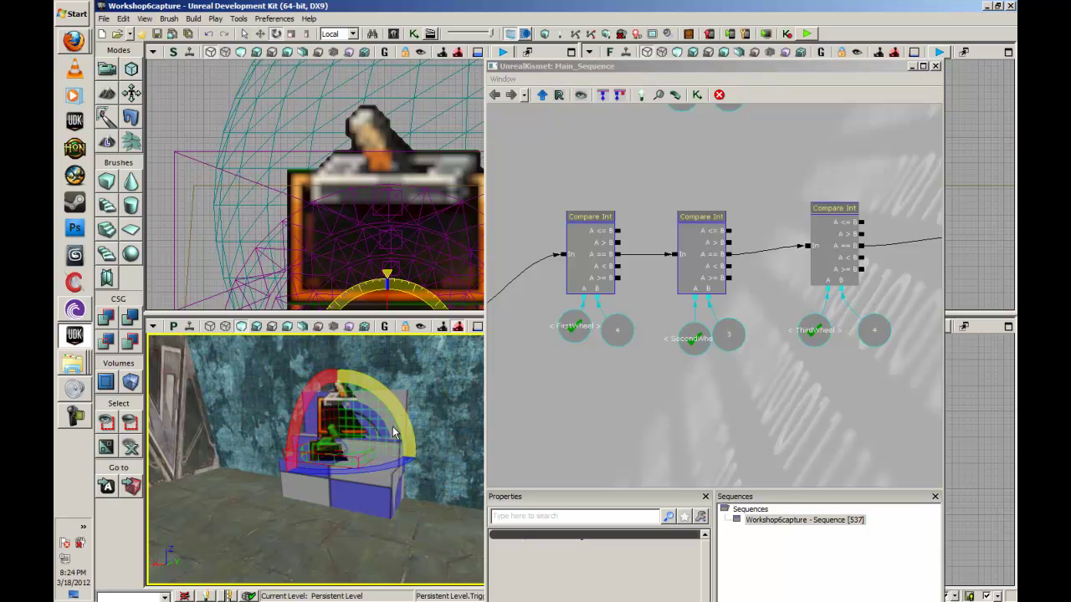
double_click(371, 432)
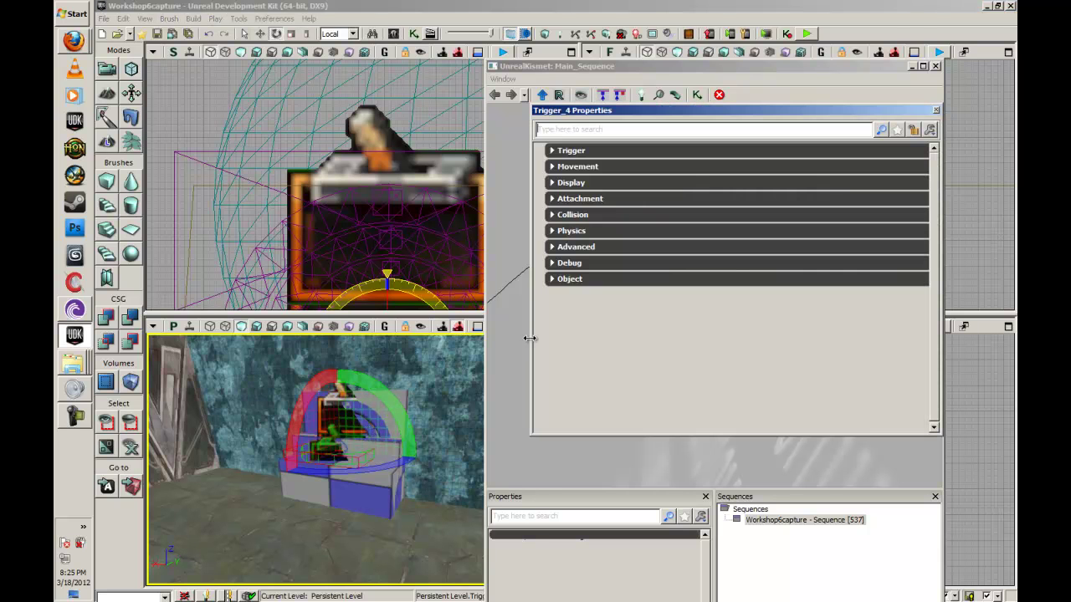
click(572, 128)
text(inter)
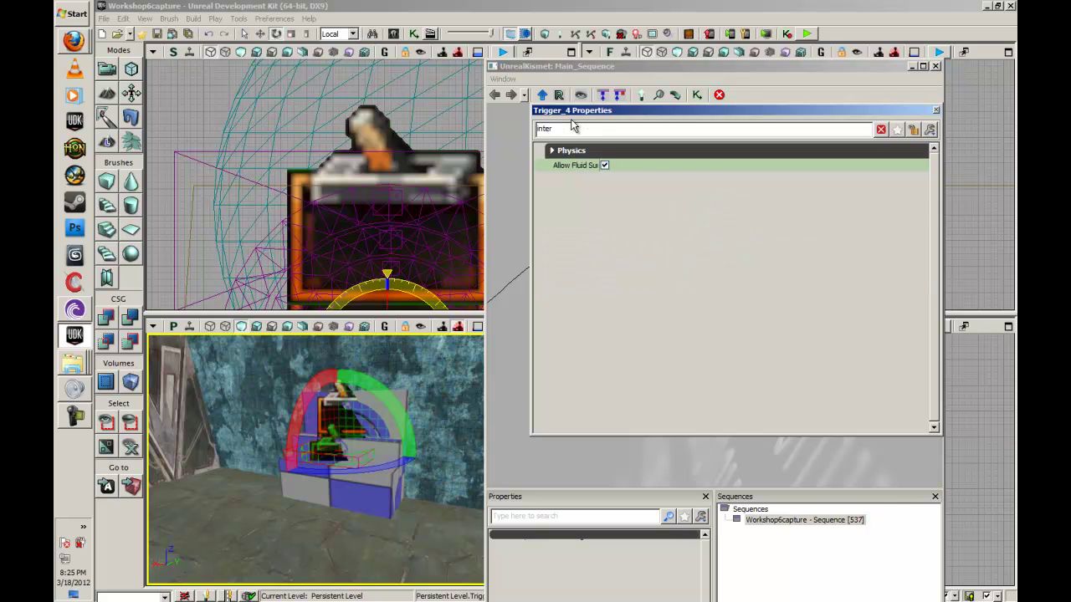
key(BackSpace)
key(BackSpace)
key(BackSpace)
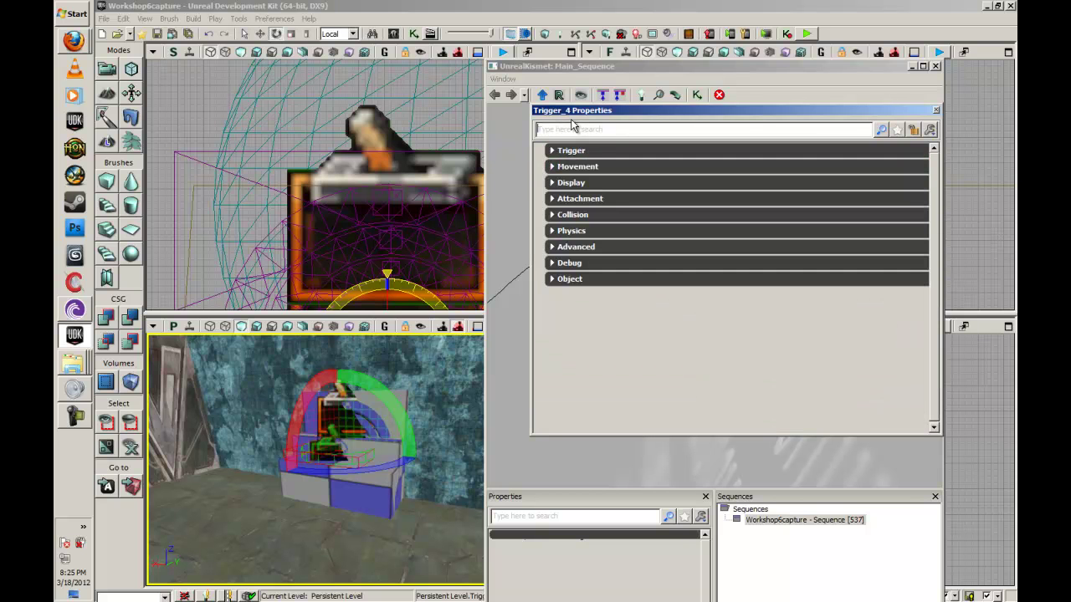
click(556, 233)
click(566, 233)
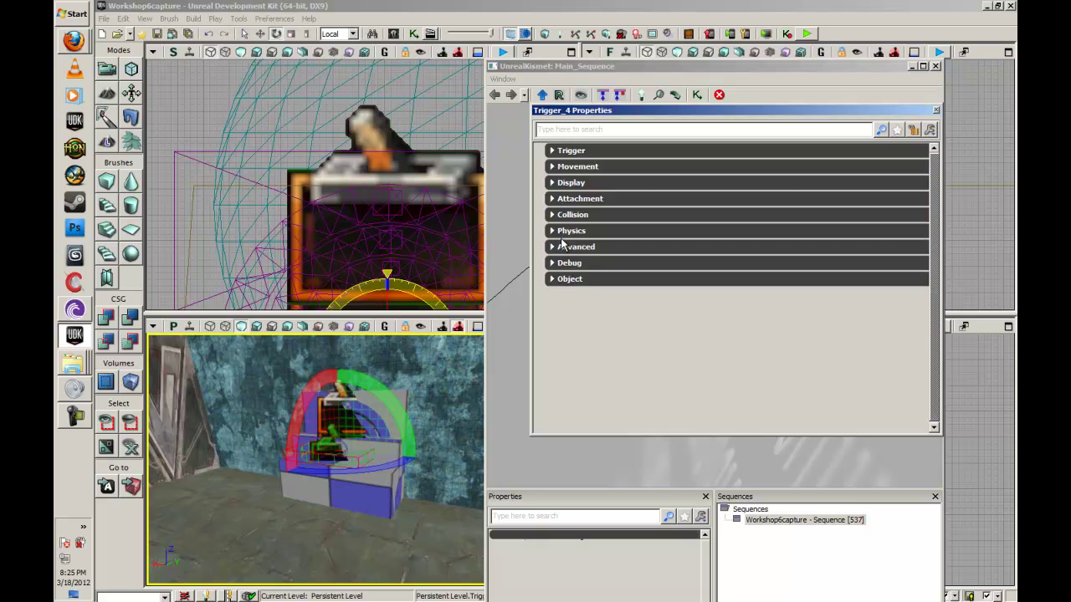
Step: Select the blue block InterpActor, filter its properties by "phy", examine the physics settings and close the properties
click(425, 457)
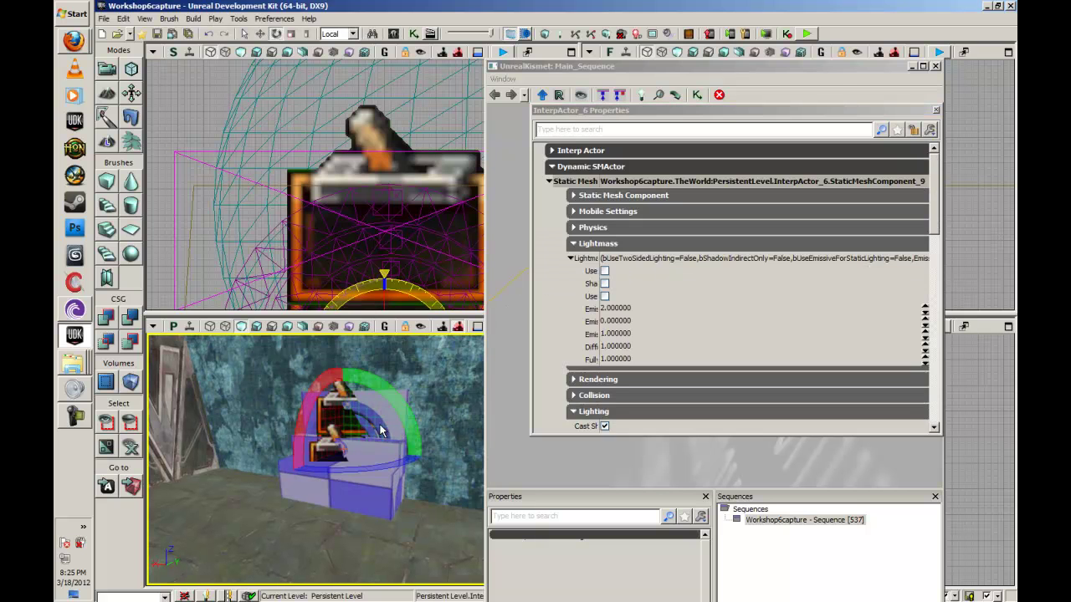
click(414, 374)
right_drag(434, 388, 387, 391)
click(318, 425)
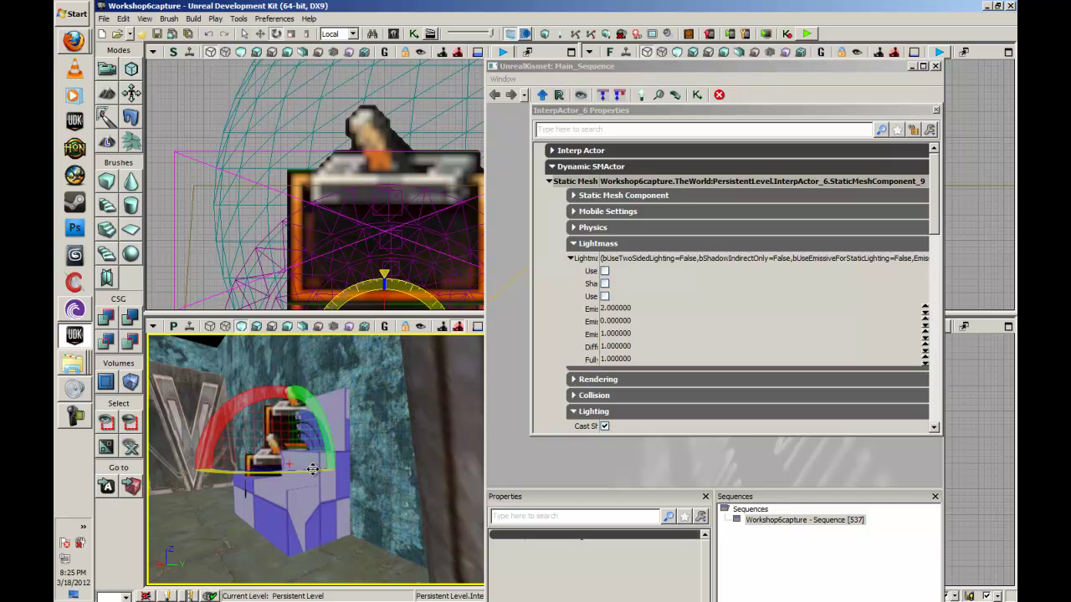
click(632, 131)
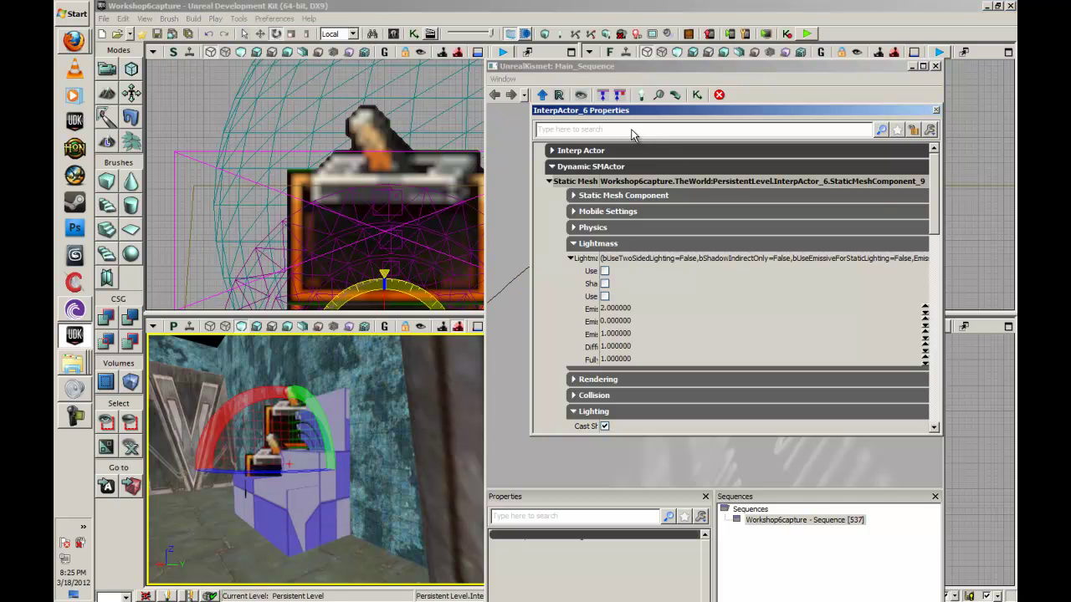
text(phy)
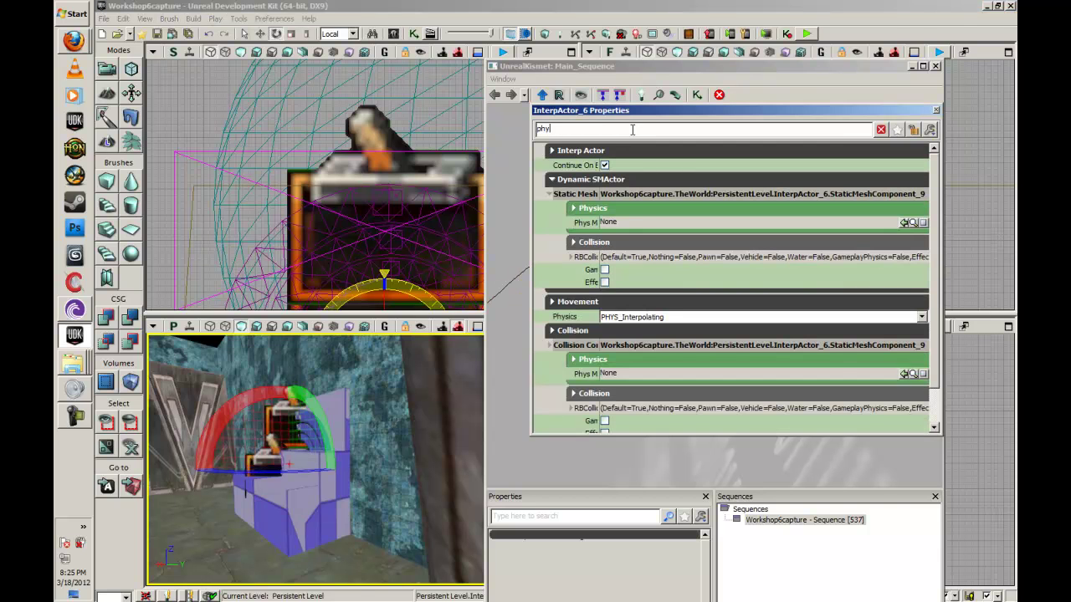
click(643, 223)
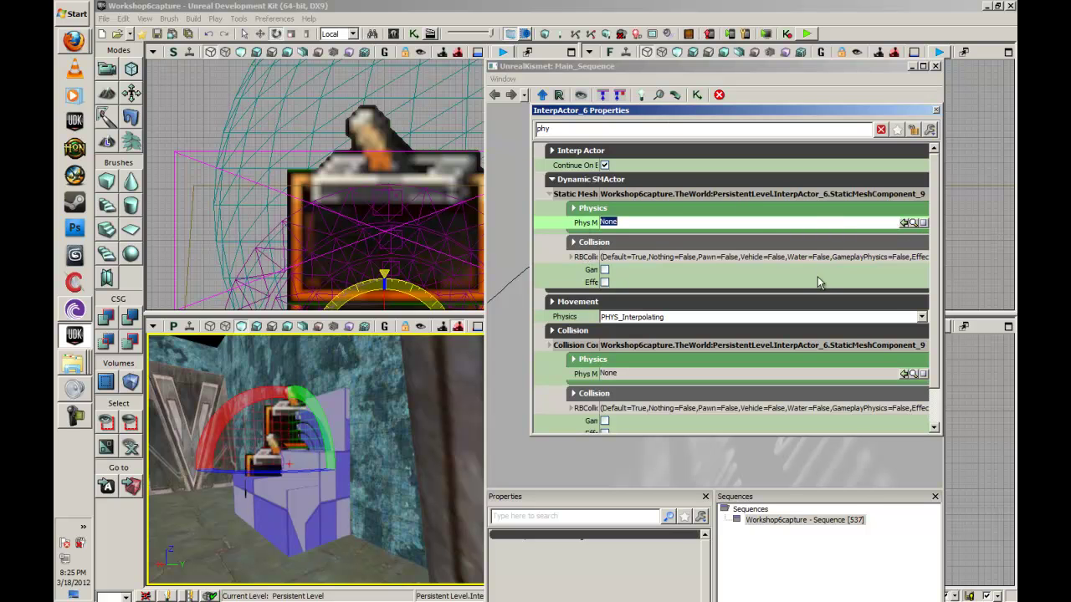
scroll(939, 356, down, 1)
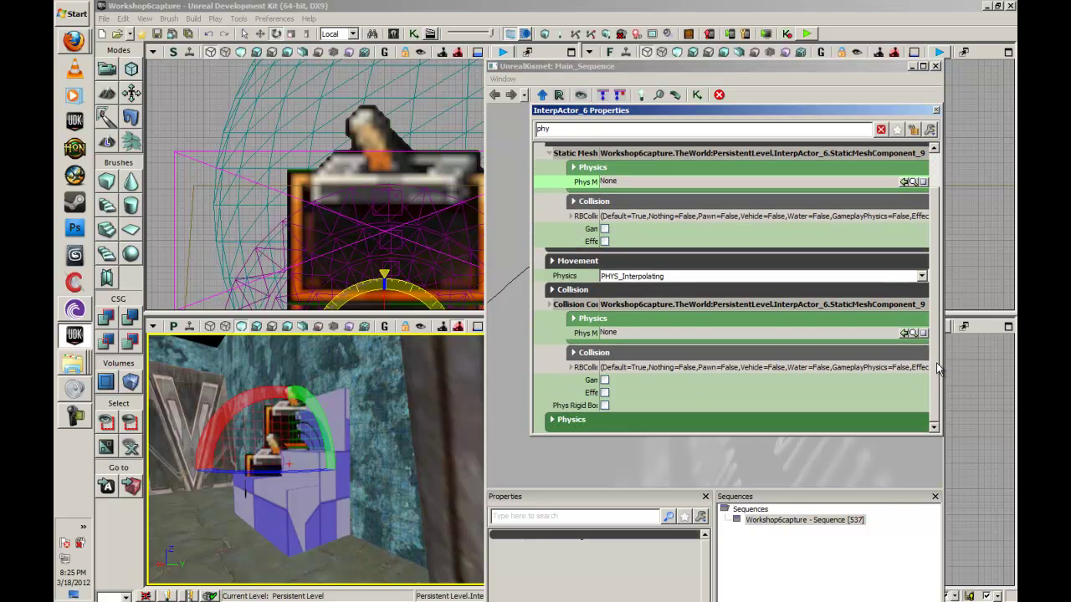
scroll(640, 393, down, 1)
scroll(640, 393, up, 2)
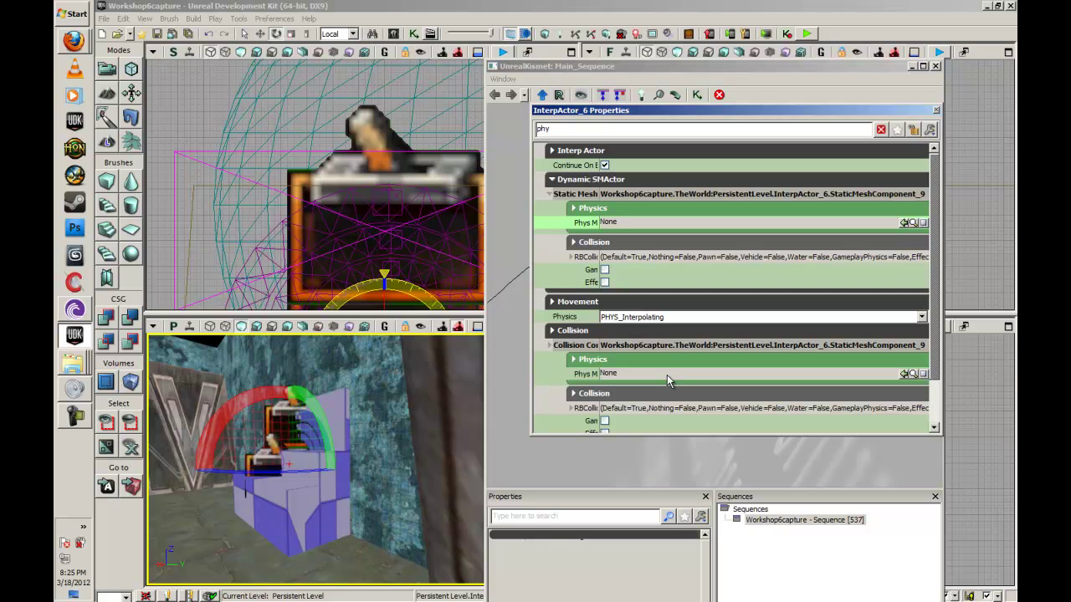
click(725, 378)
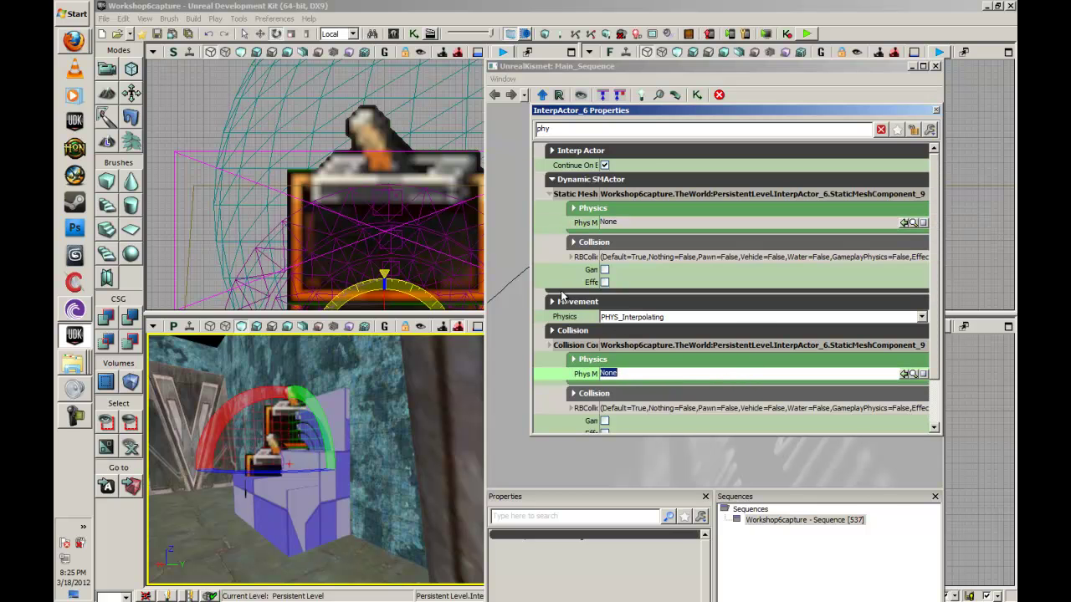
click(657, 317)
click(658, 317)
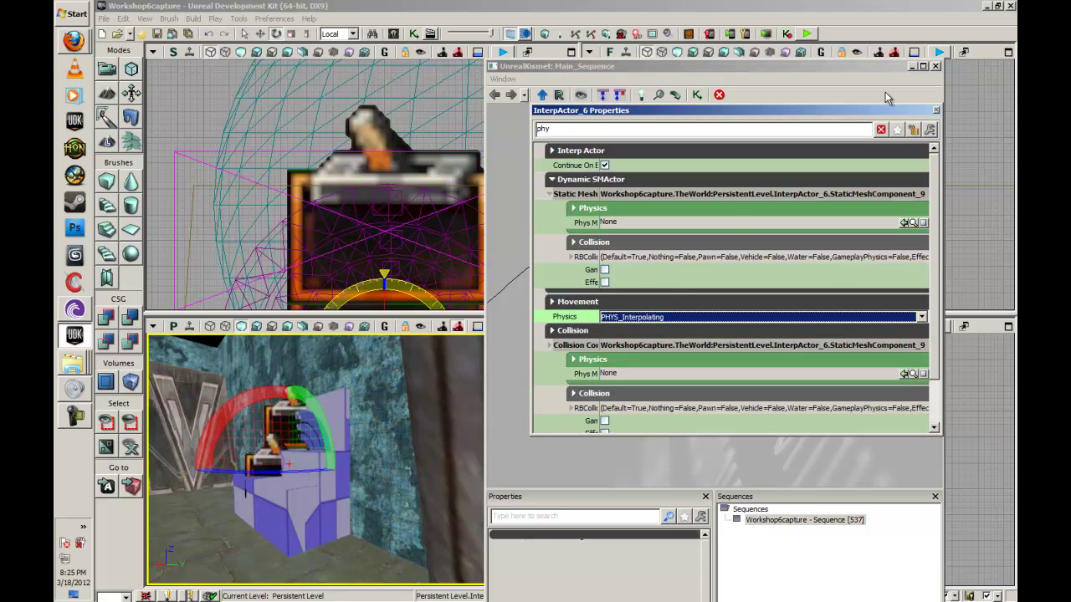
click(935, 111)
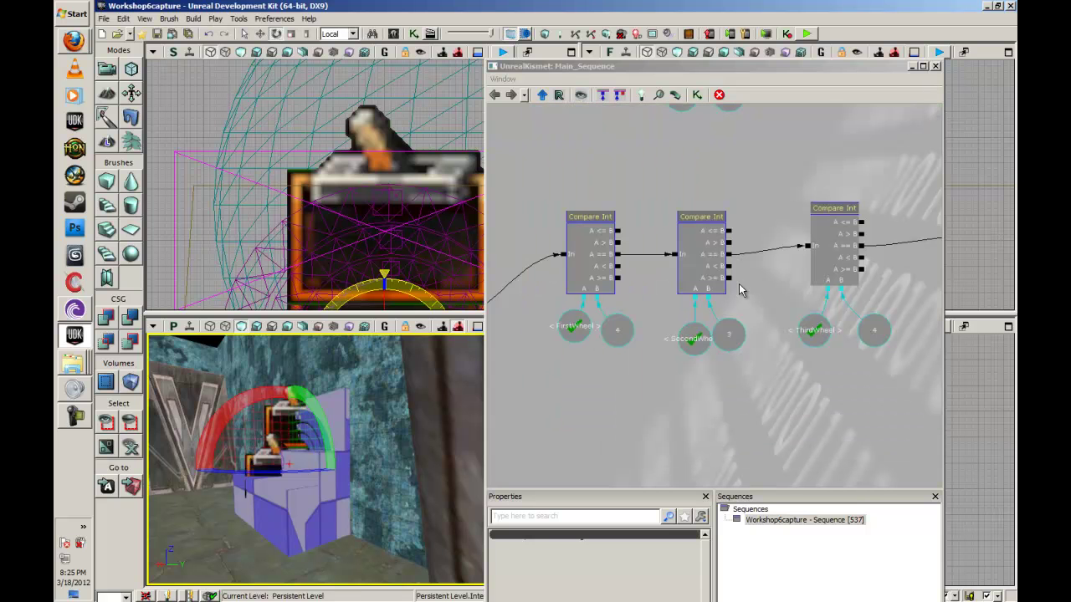
Step: Open the new Matinee connected to the third Compare Int for editing
right_drag(333, 420, 513, 415)
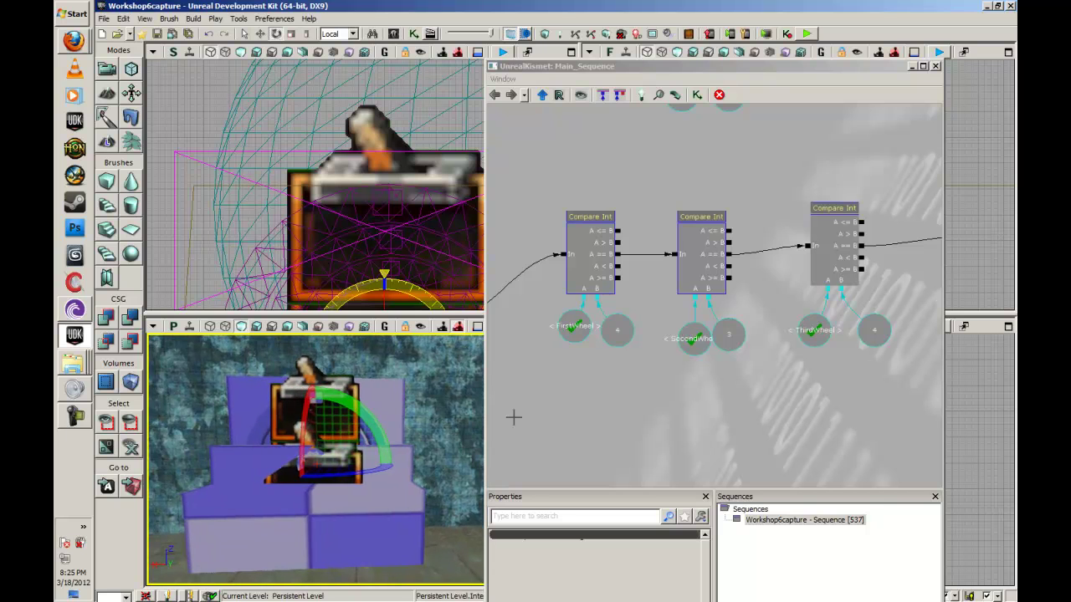
drag(765, 382, 617, 384)
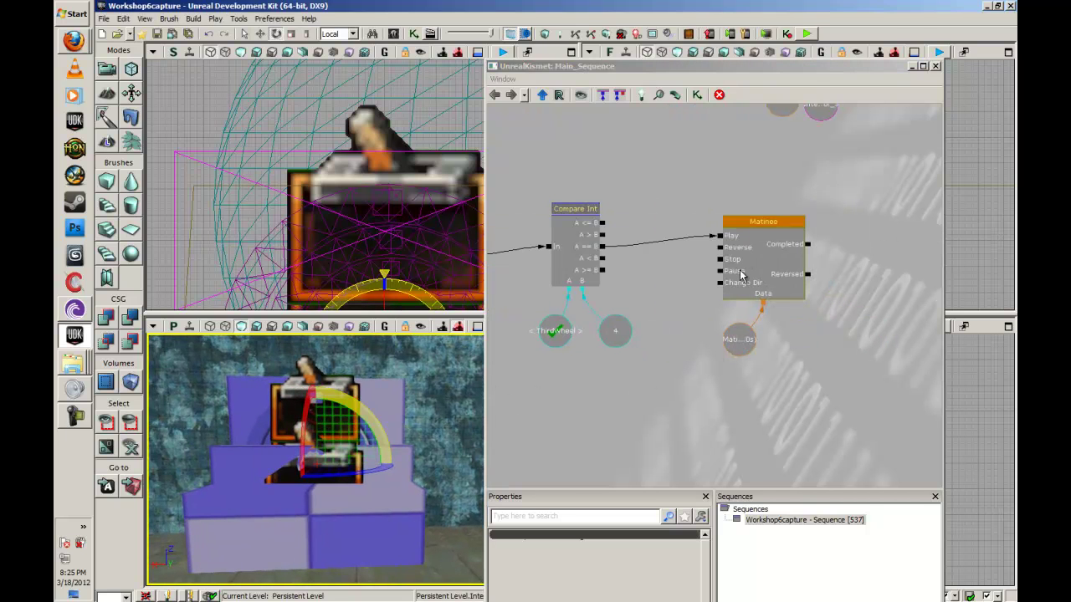
click(751, 253)
double_click(755, 335)
Step: Add an empty group named DoorOpening for the selected block and give it a Movement track
right_click(611, 170)
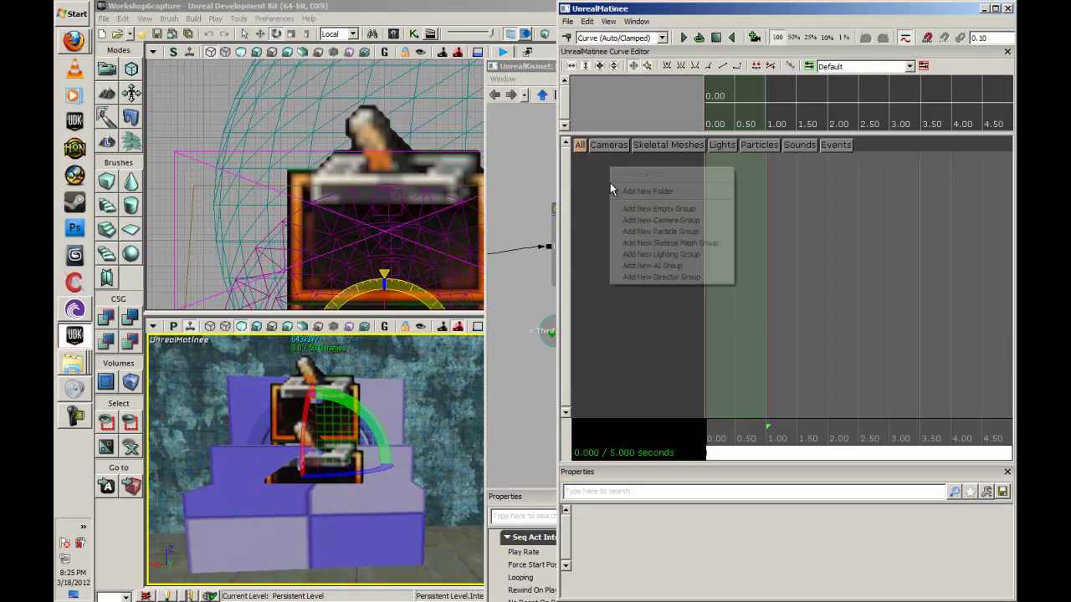
click(664, 209)
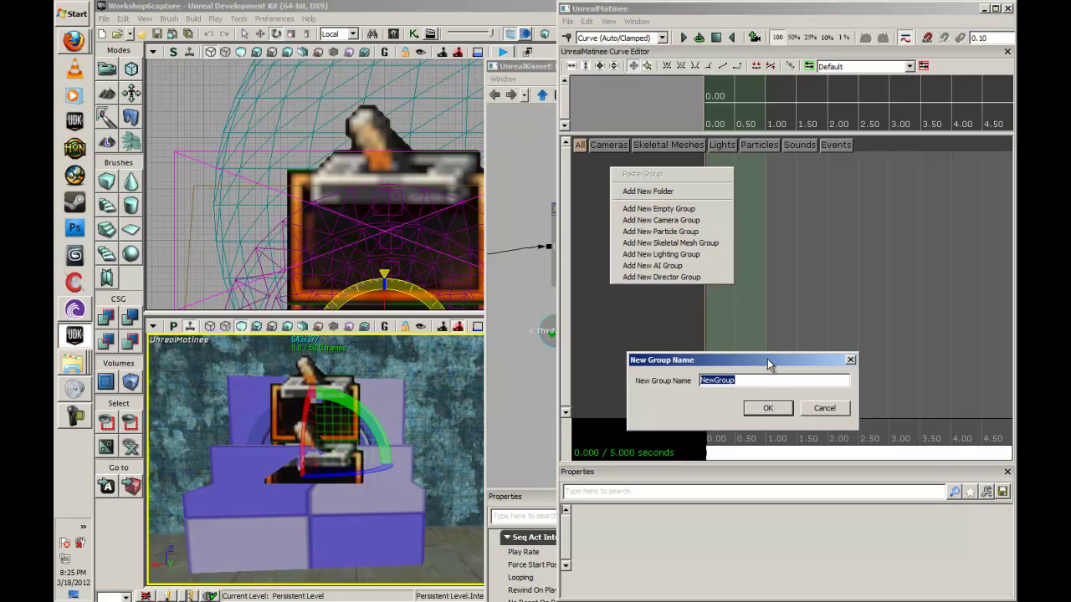
text(DoorOpening)
key(Return)
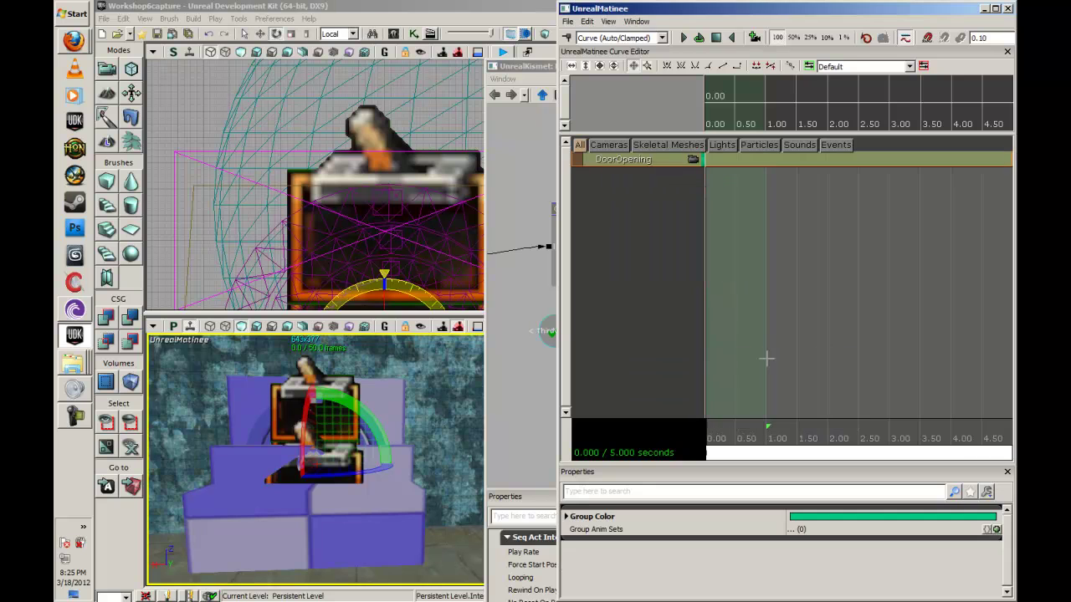
right_click(620, 164)
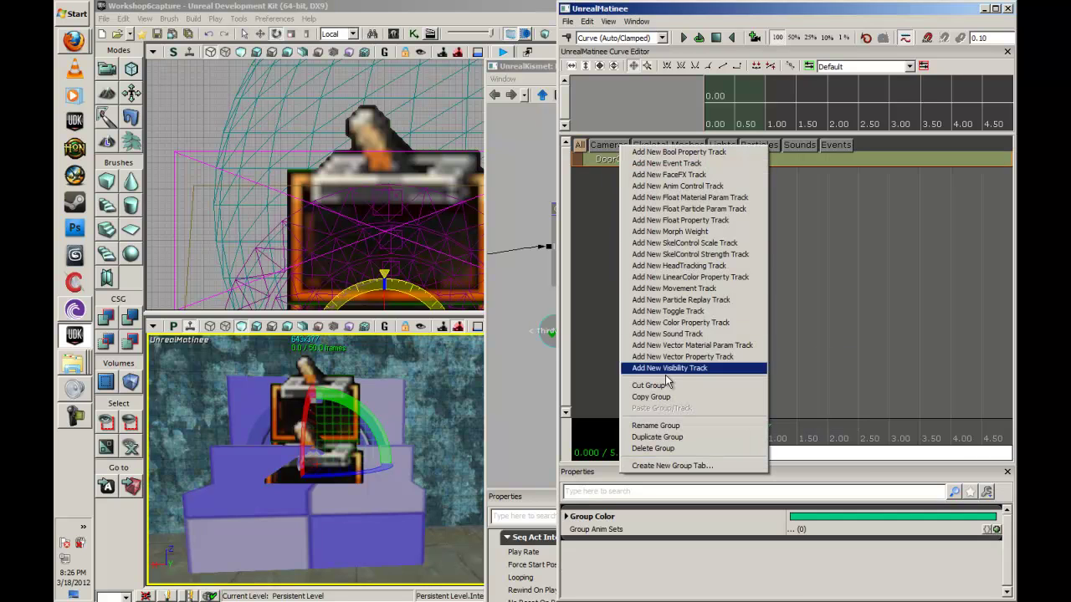
click(680, 303)
Step: Set the Matinee's loop section and sequence to end at about 2.05 seconds
mouse_move(769, 429)
mouse_down()
mouse_move(829, 424)
mouse_move(952, 460)
mouse_move(898, 459)
mouse_up()
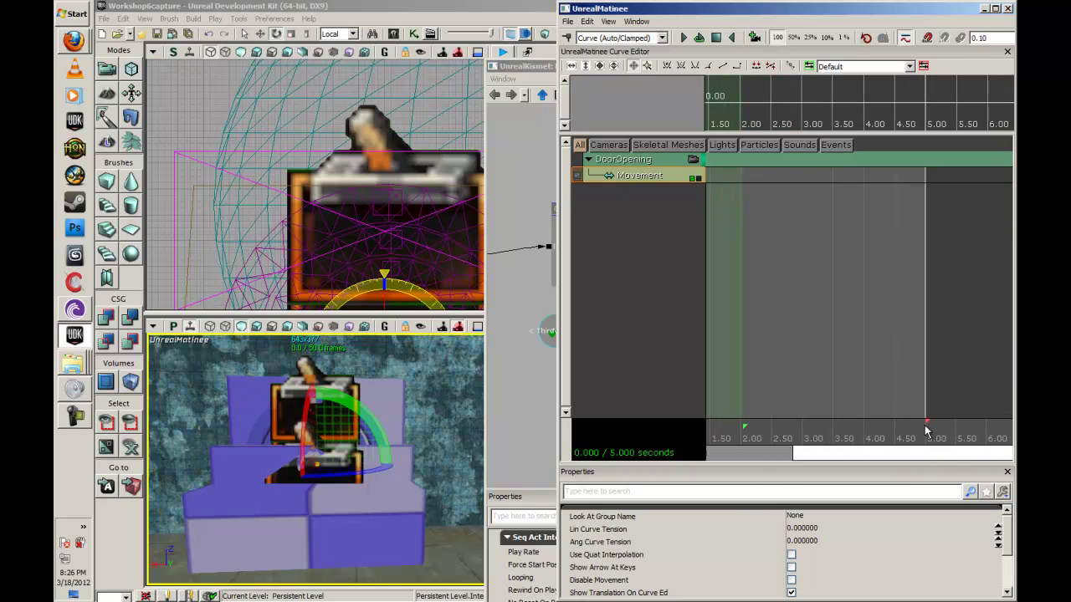
drag(927, 423, 747, 424)
mouse_move(957, 451)
mouse_down()
mouse_move(711, 440)
mouse_move(847, 436)
mouse_up()
click(728, 432)
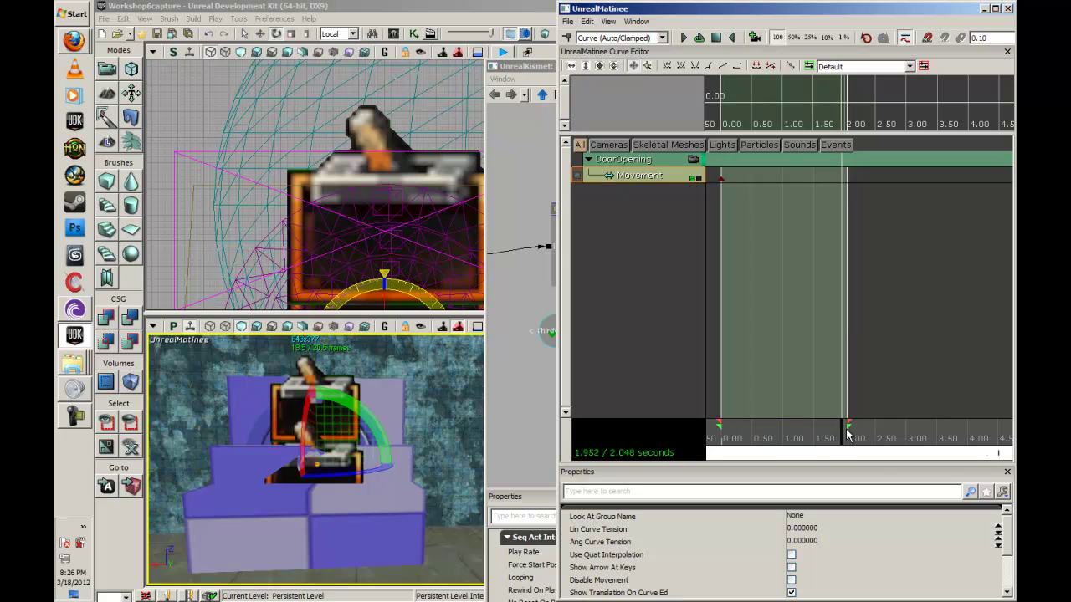
Step: Add a movement key at the sequence end and slide the blue block sideways along the wall, clear of the triggers
key(Return)
scroll(378, 463, down, 5)
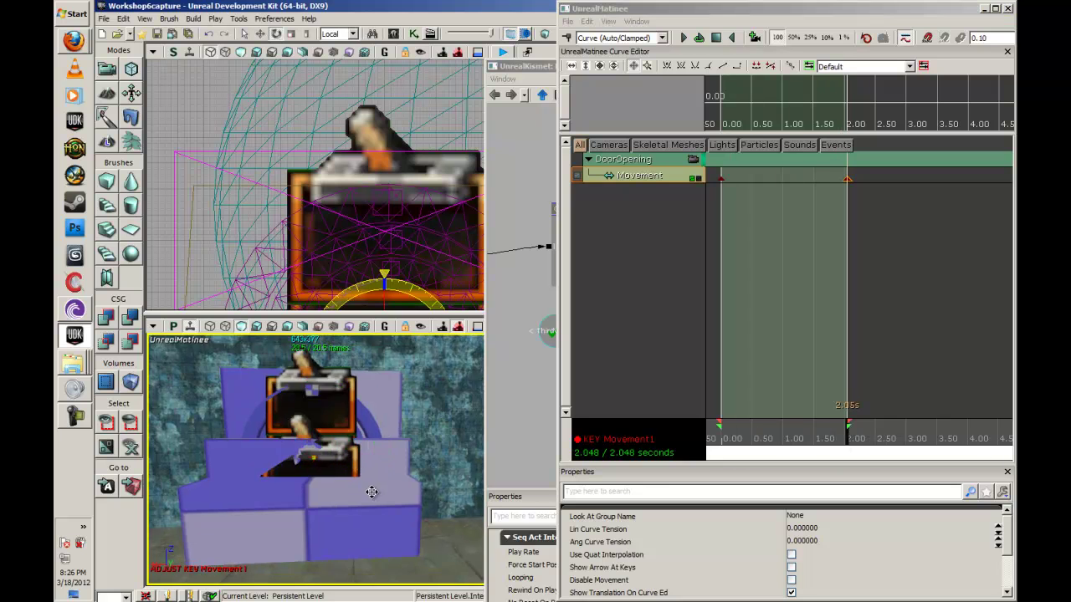
key(w)
drag(380, 472, 455, 471)
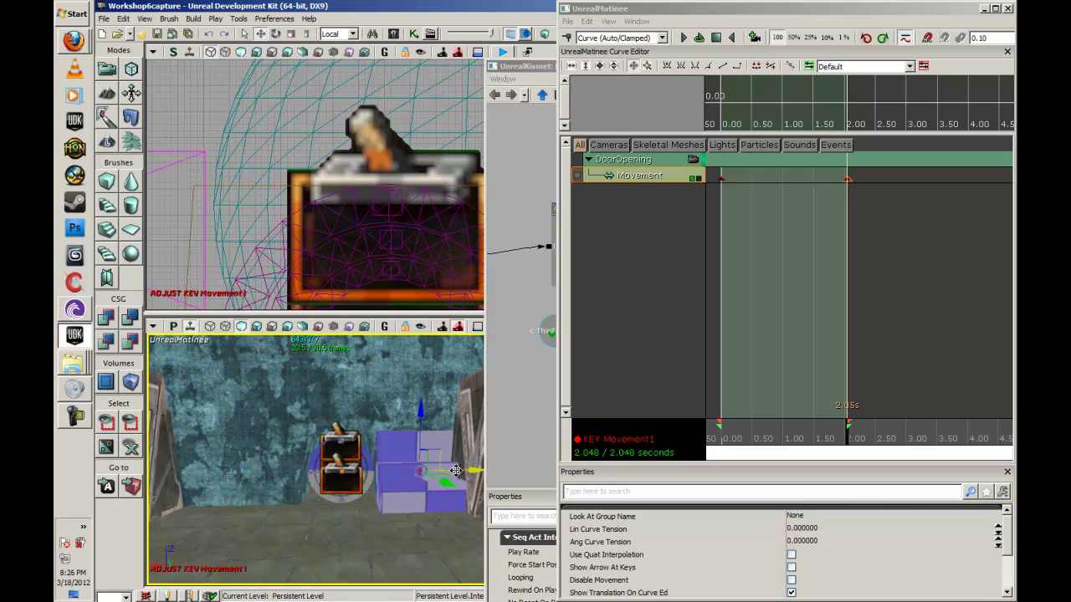
Step: Delete the Movement track and the DoorOpening group from the Matinee
click(666, 199)
click(663, 180)
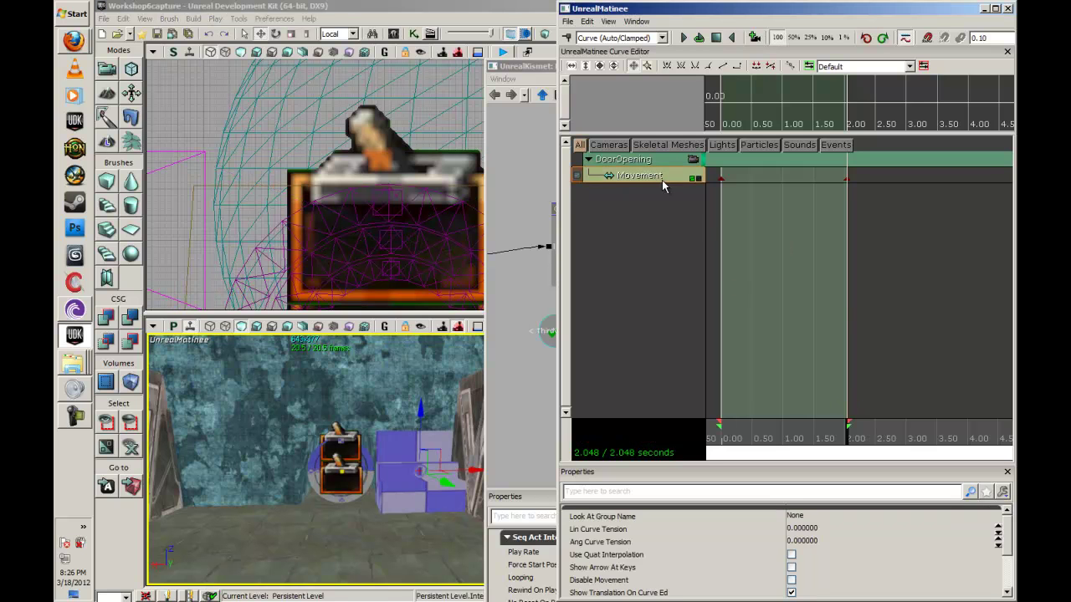
key(Delete)
click(661, 163)
key(Delete)
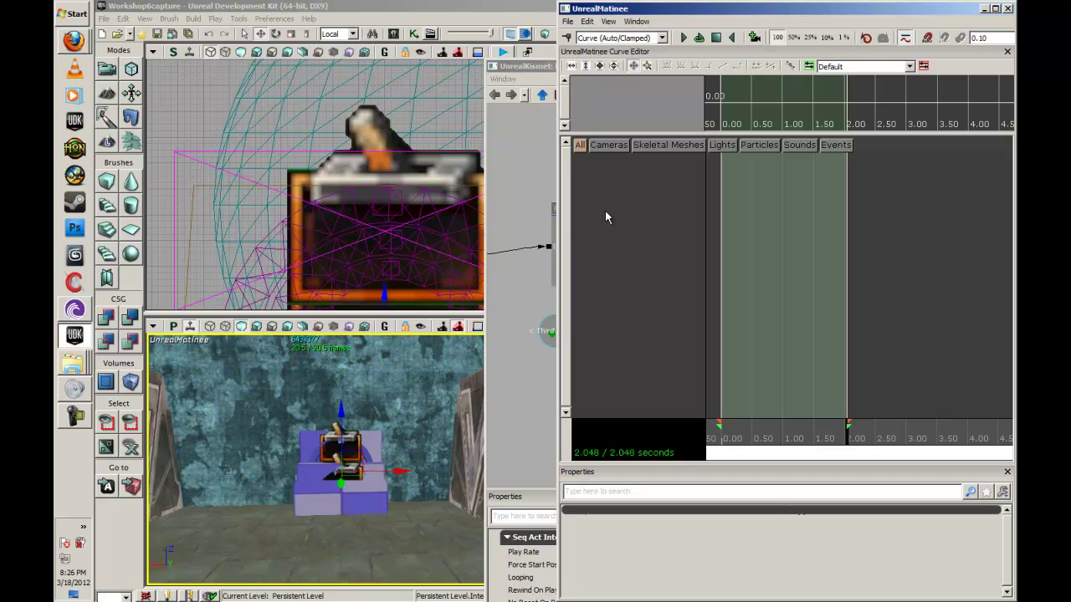
Step: Add the three wheel InterpActors to the selection alongside the blue block
drag(363, 445, 417, 384)
ctrl+click(358, 449)
ctrl+click(348, 456)
ctrl+click(387, 447)
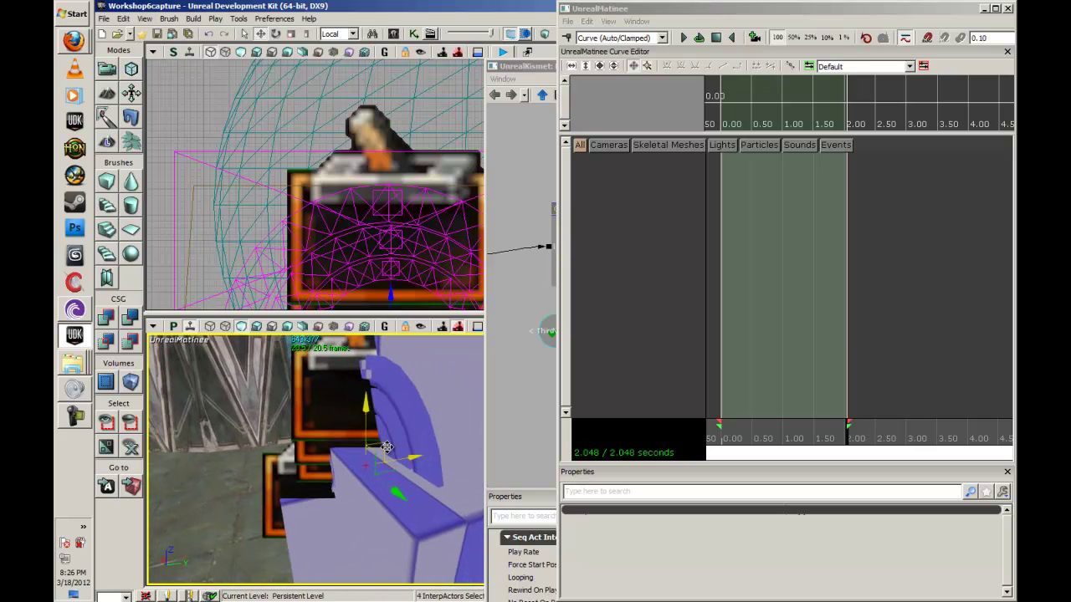
Step: Add an empty group named DoorOpening for the four selected InterpActors and give it a Movement track
right_click(606, 166)
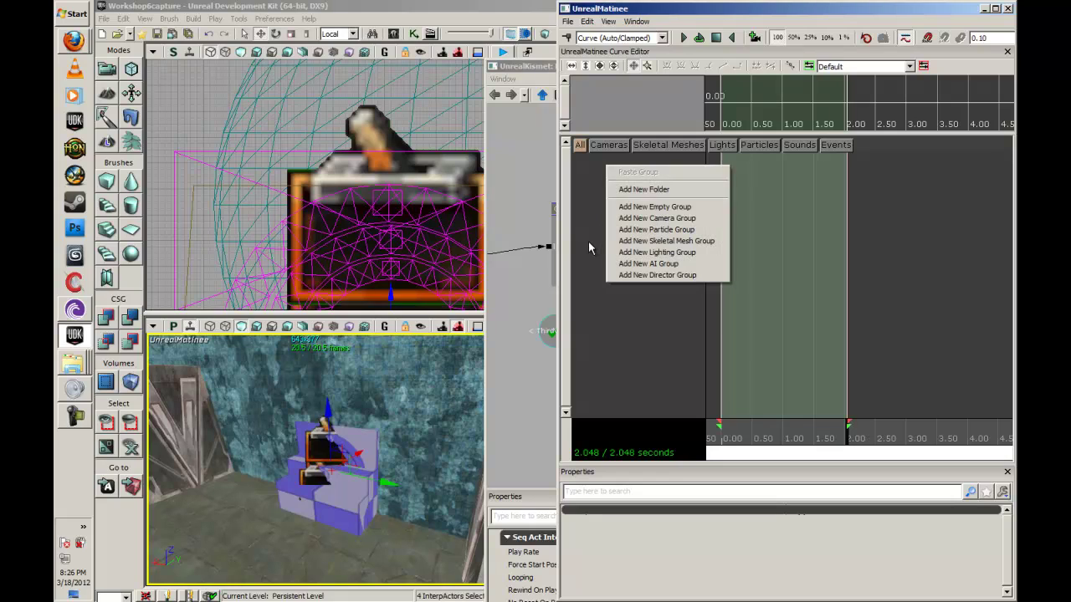
click(636, 207)
text(D)
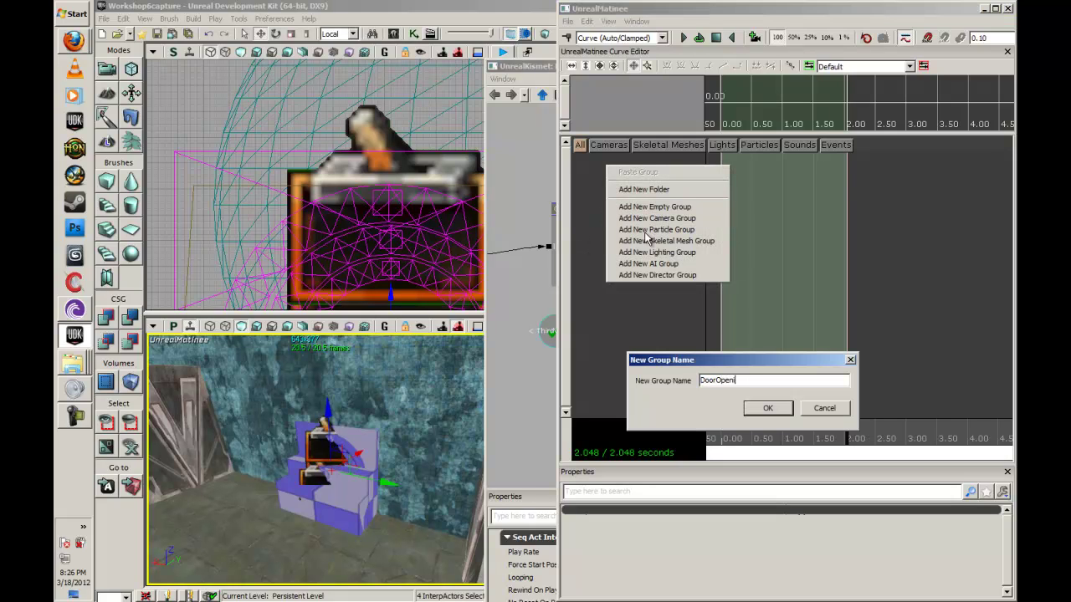
text(oorOpeni)
key(Return)
right_click(614, 158)
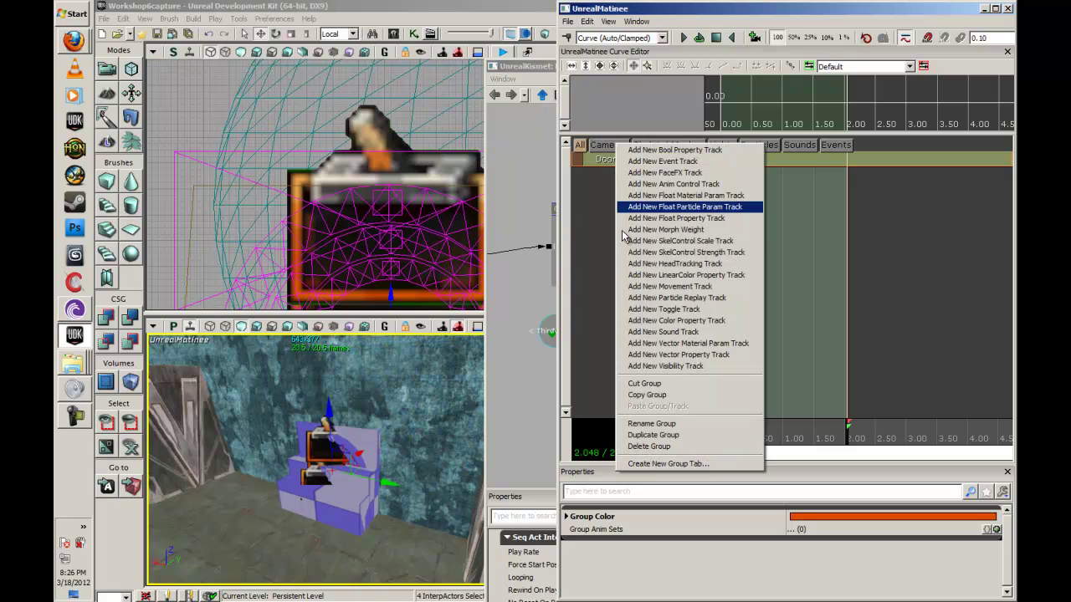
click(669, 286)
Step: Extend the sequence end to 2.07 seconds, add a movement key there and slide the block sideways along the wall
mouse_move(848, 422)
mouse_down()
mouse_move(844, 443)
mouse_move(850, 437)
mouse_up()
key(Return)
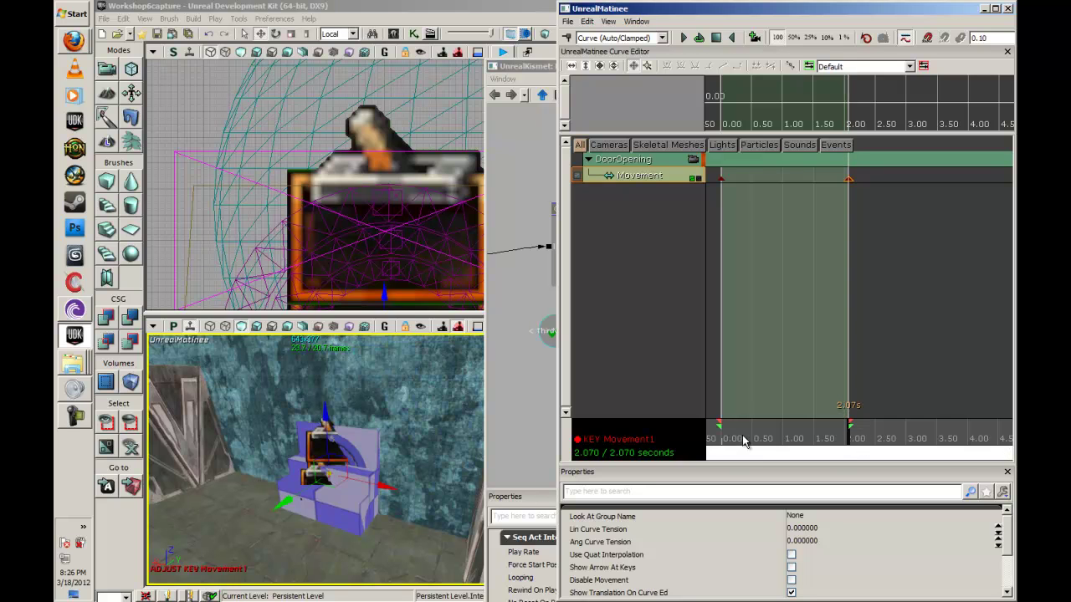
drag(383, 486, 464, 481)
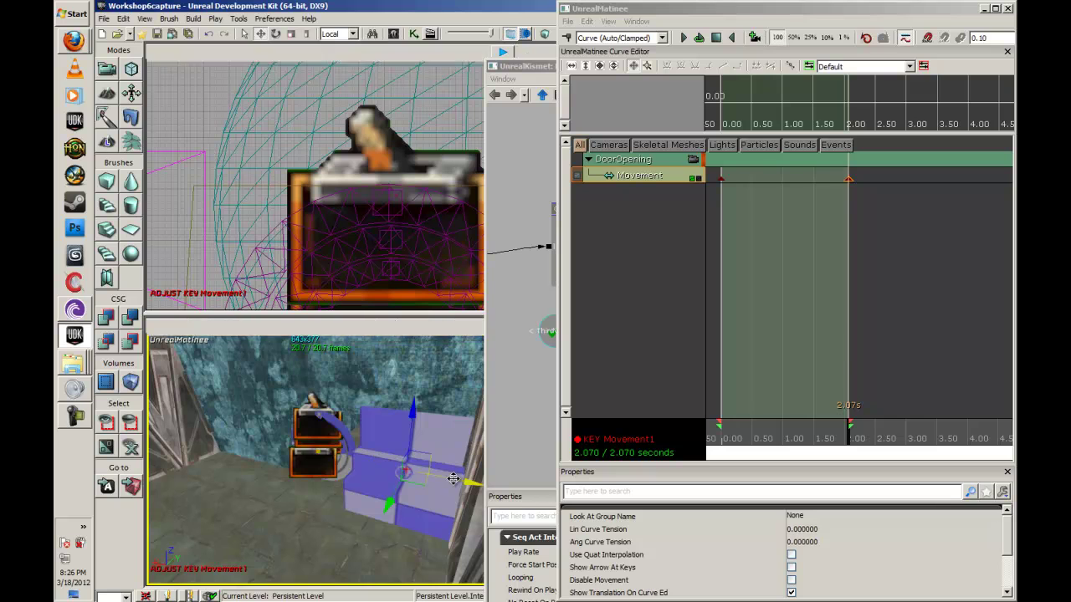
Step: Delete the movement key at the sequence end and the DoorOpening group from the Matinee
key(Delete)
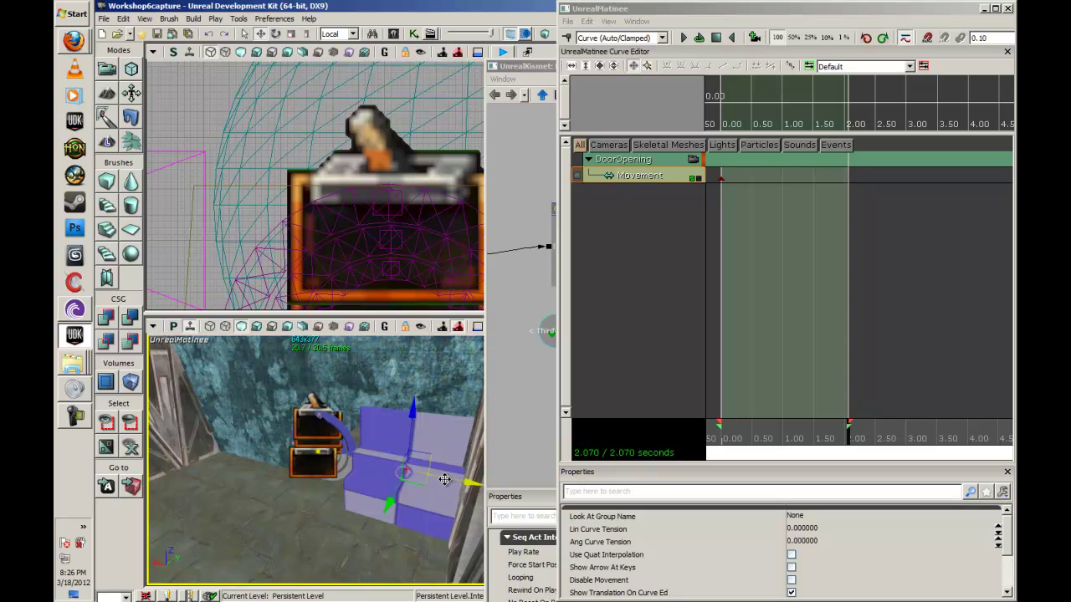
click(628, 162)
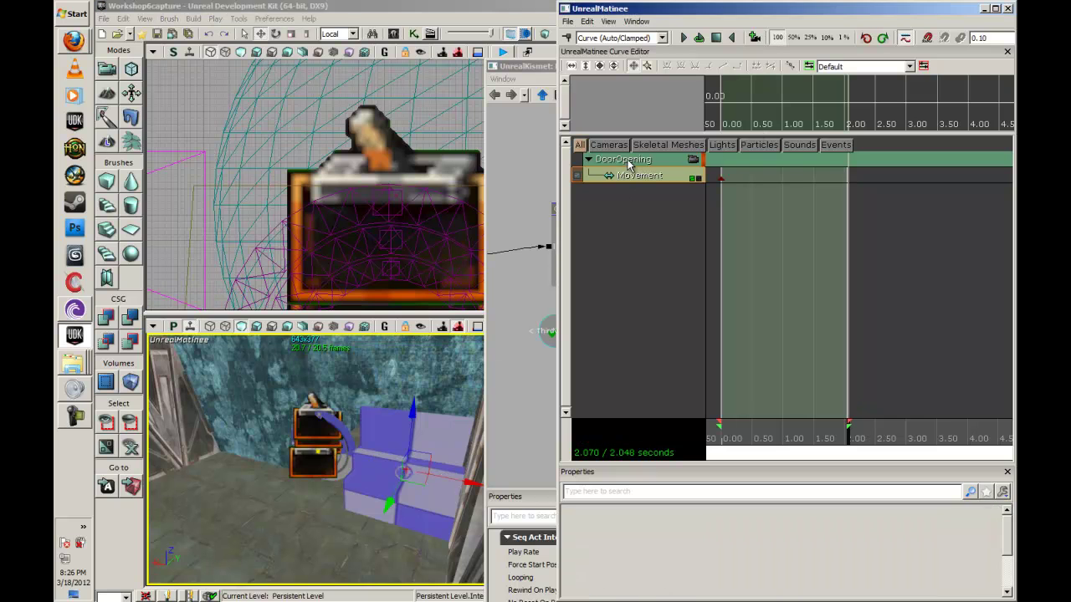
key(Delete)
Step: Add a new empty group named DoorOpening to the Matinee and give it a Movement track
right_drag(388, 410, 419, 343)
right_click(609, 195)
click(636, 238)
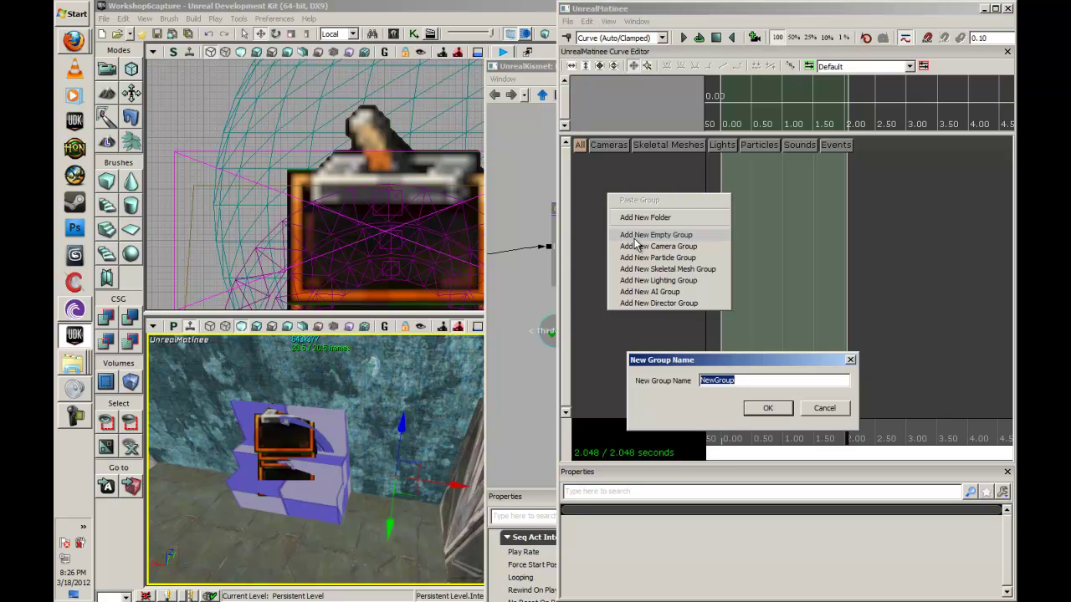
text(Doo)
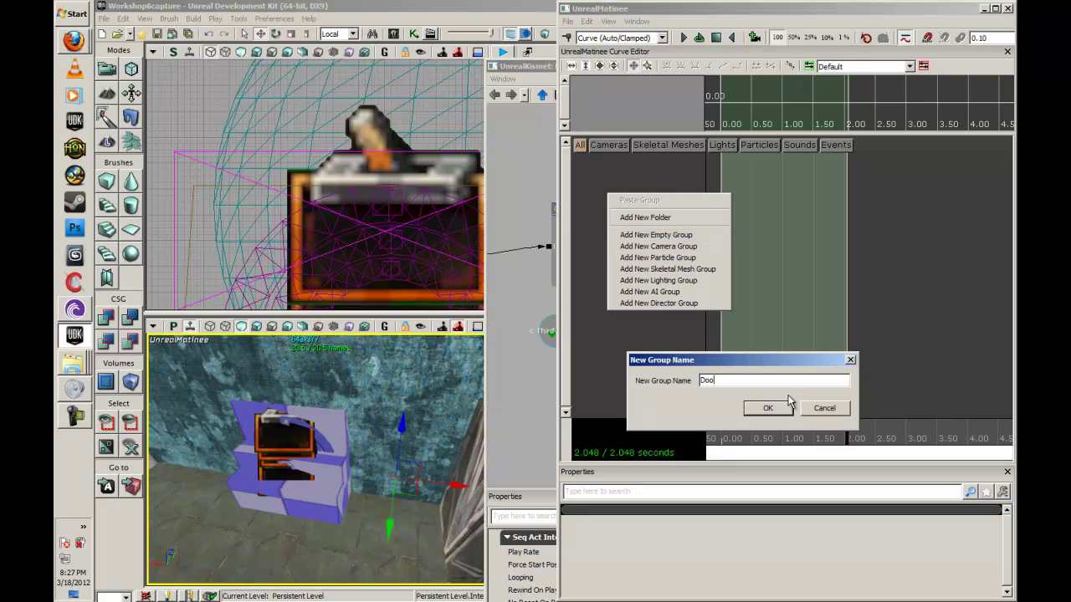
text(rOpening)
click(786, 405)
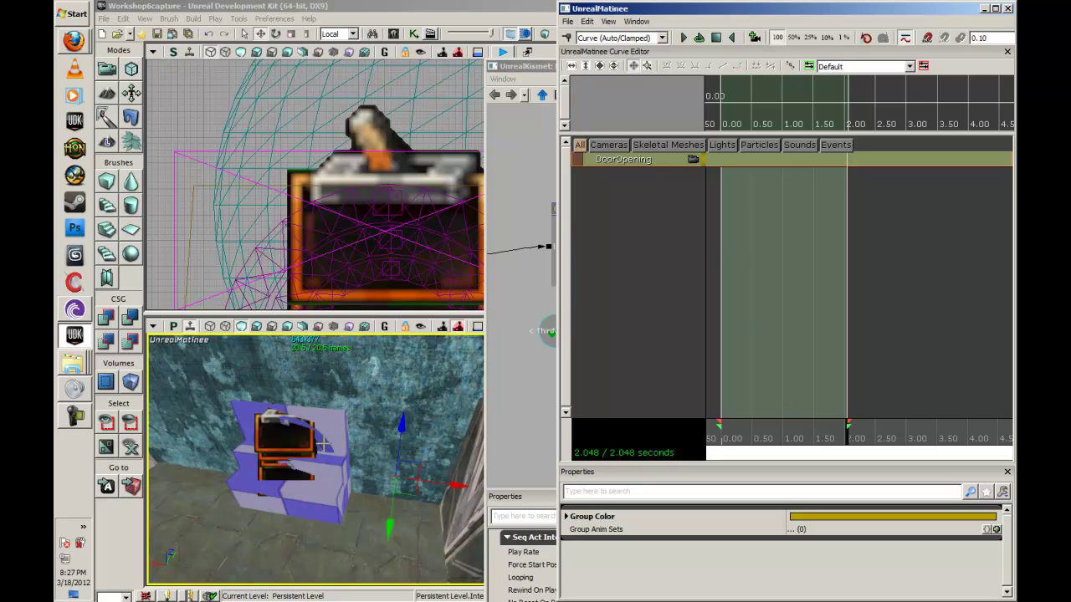
ctrl+click(325, 443)
right_click(620, 159)
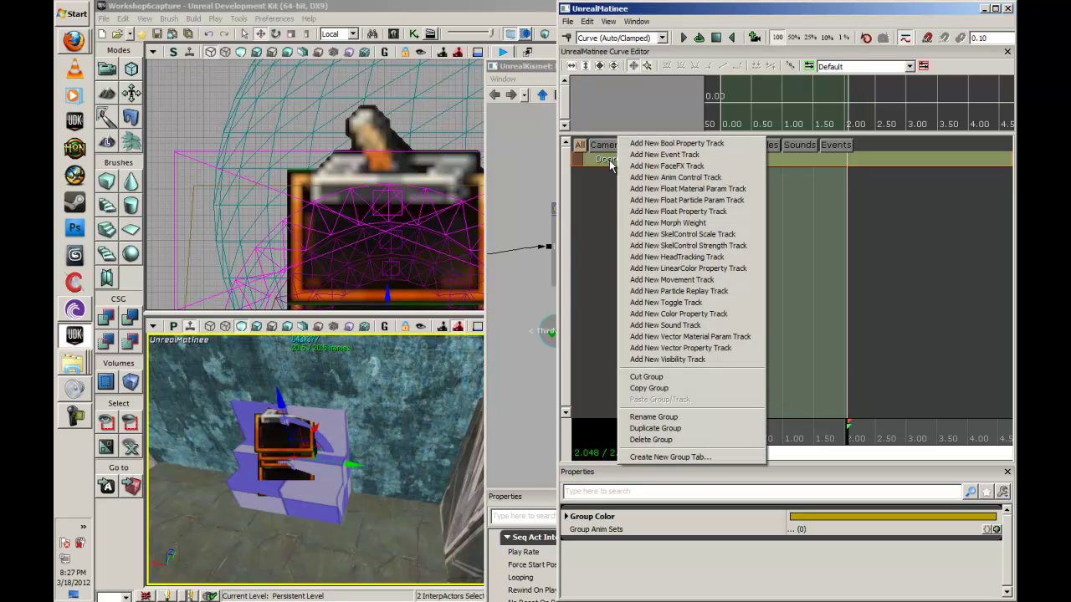
click(652, 278)
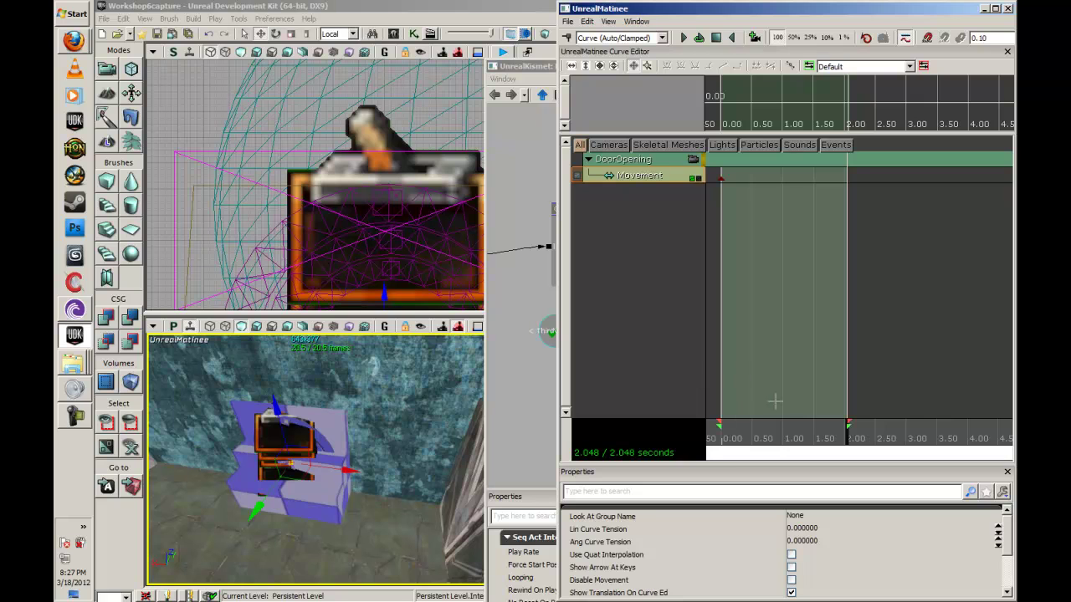
Step: Add a movement key at 2.048 seconds, raise the block straight up the wall, and close the Matinee rewound to its start
key(Return)
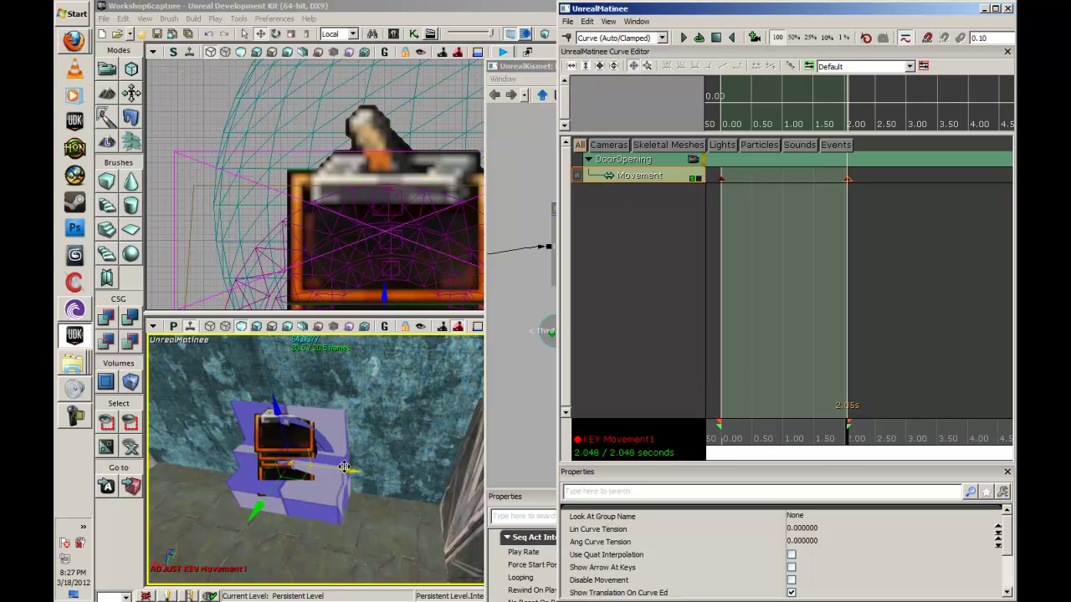
drag(277, 414, 262, 182)
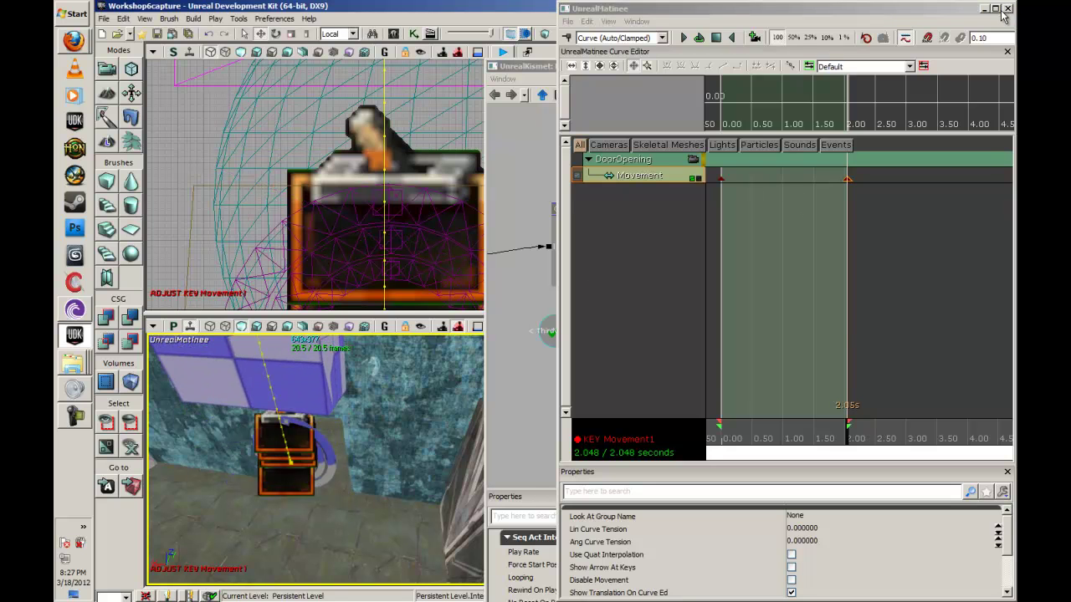
drag(844, 433, 684, 431)
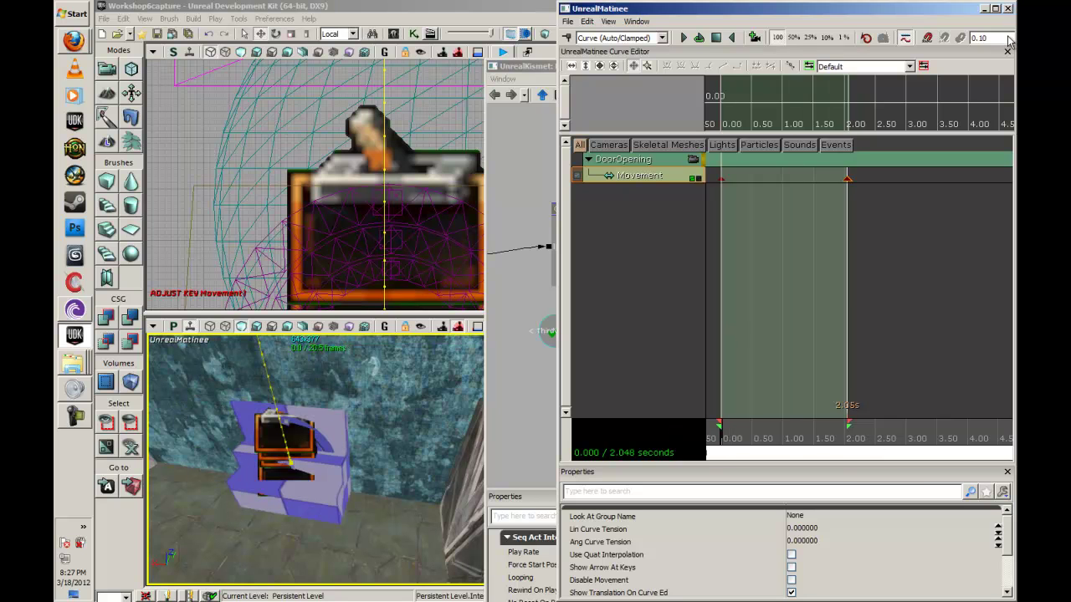
click(1009, 9)
Step: Separate the stacked InterpActor variables under the Matinee node and delete the extra one, keeping InterpActor_6 linked to Door Opening
drag(807, 282, 828, 275)
click(638, 253)
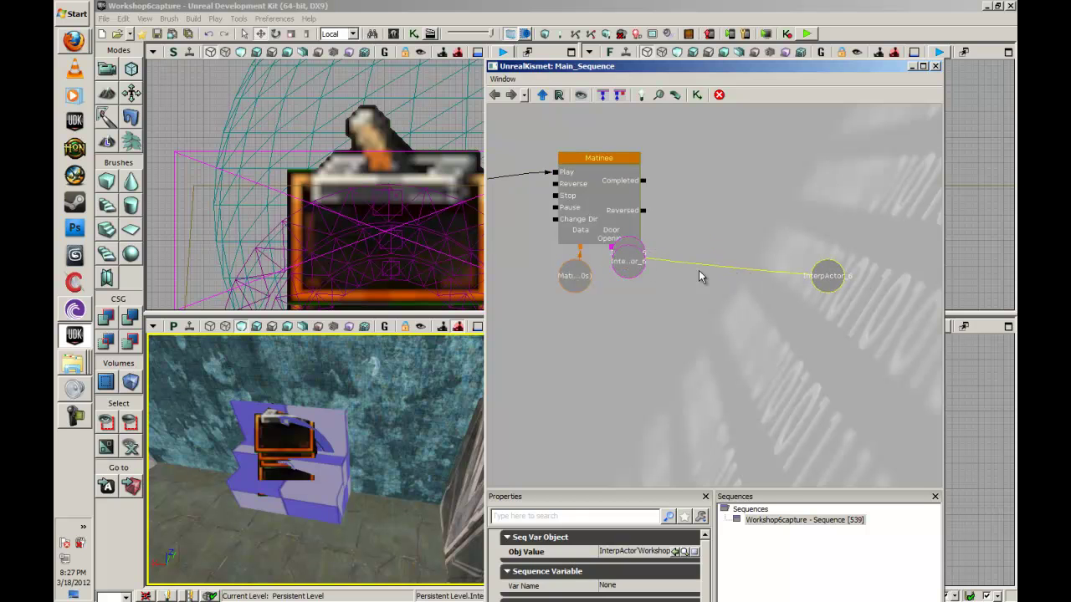
ctrl+drag(625, 260, 655, 334)
click(635, 251)
ctrl+click(594, 313)
key(Delete)
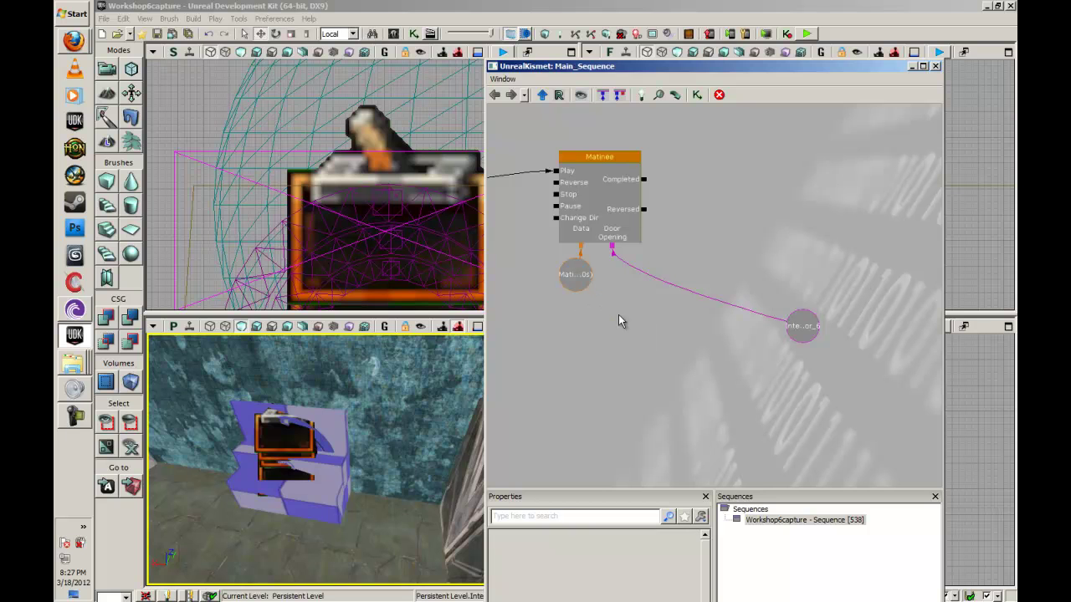
Step: Create object variables in Kismet for the three wheels, InterpActor_3, InterpActor_4 and InterpActor_5
drag(322, 475, 263, 405)
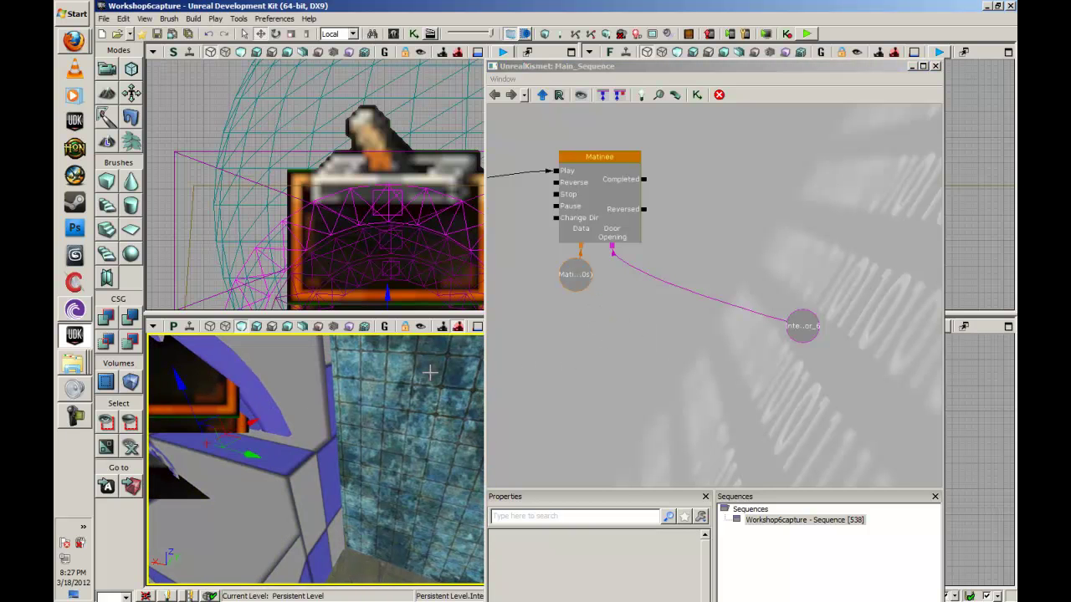
right_click(650, 338)
click(661, 436)
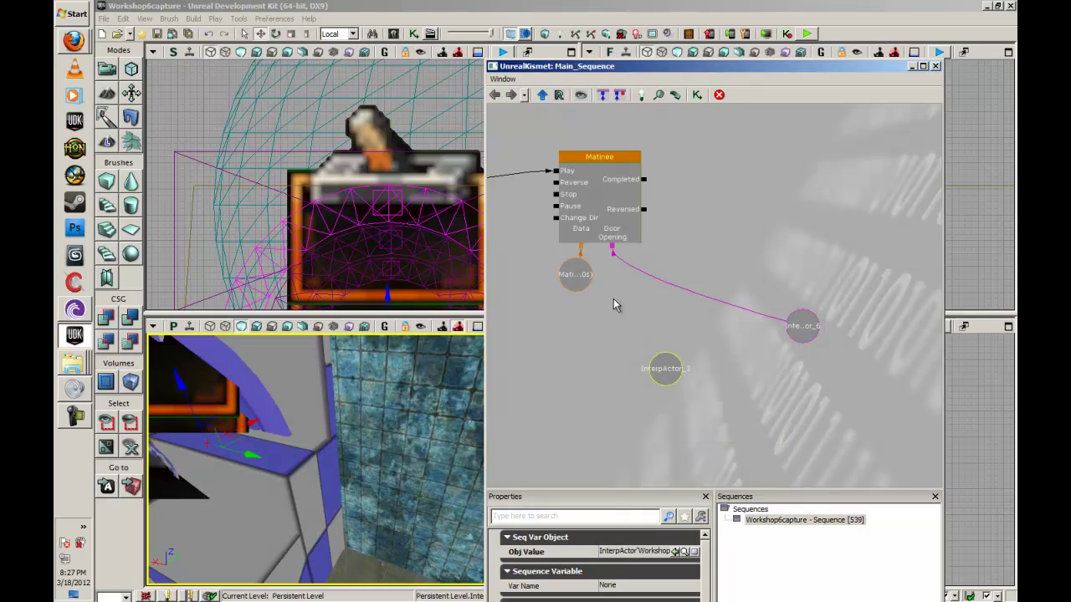
right_click(567, 366)
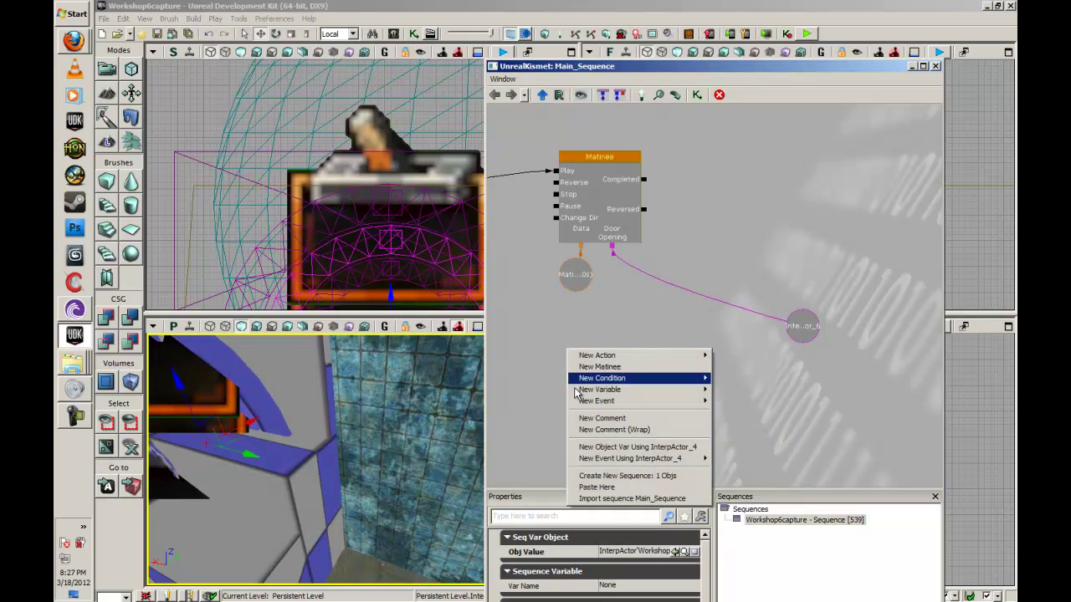
click(606, 449)
drag(343, 449, 285, 511)
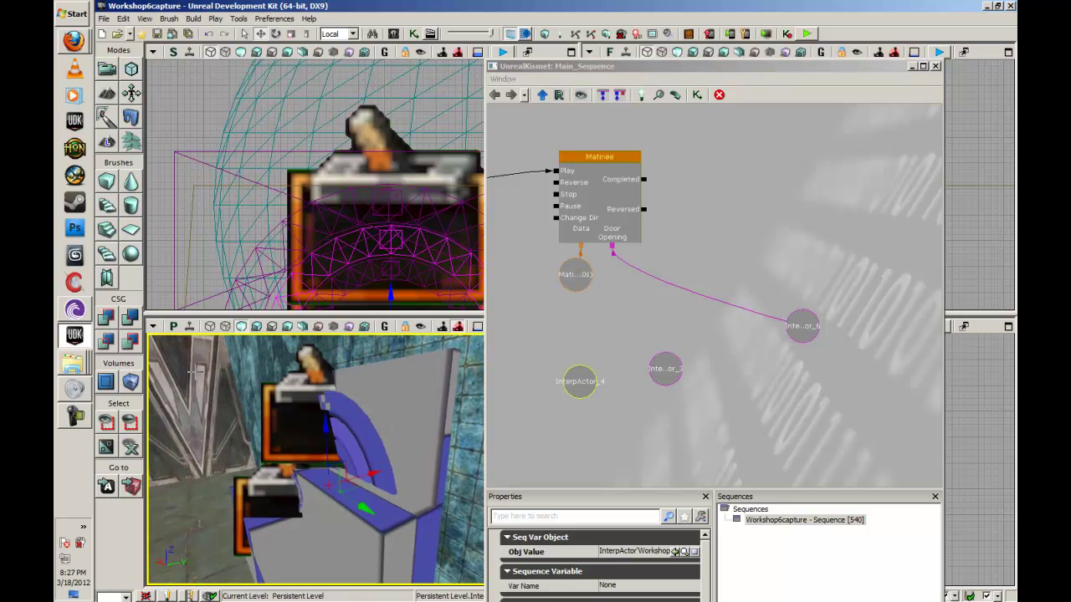
right_click(611, 323)
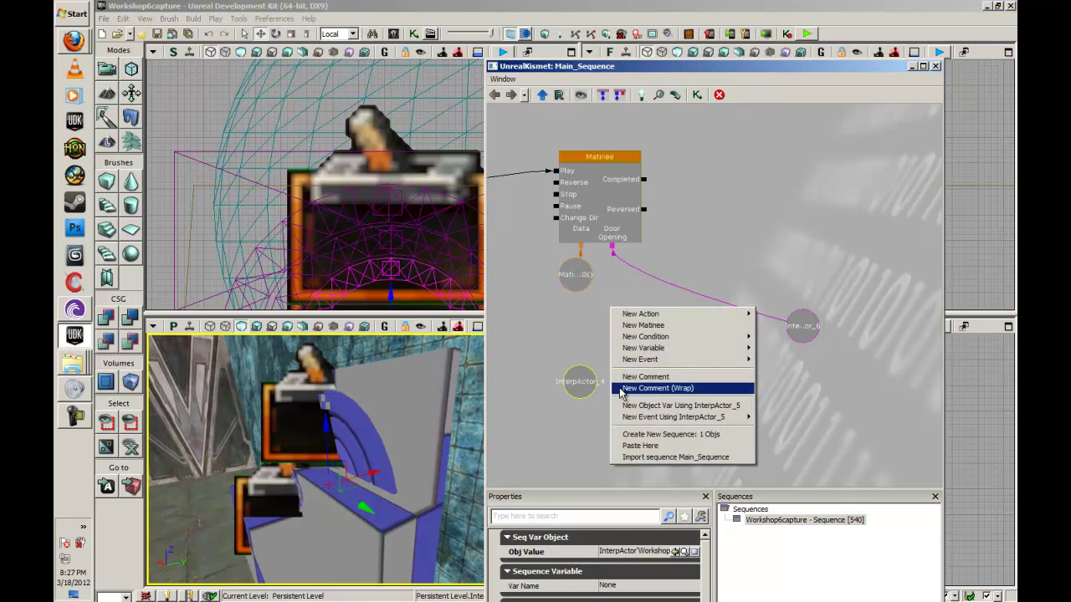
click(638, 404)
Step: Arrange the three wheel variables below the Matinee node and link each one to its Door Opening connector
click(585, 383)
ctrl+alt+drag(670, 401, 651, 338)
drag(612, 248, 635, 364)
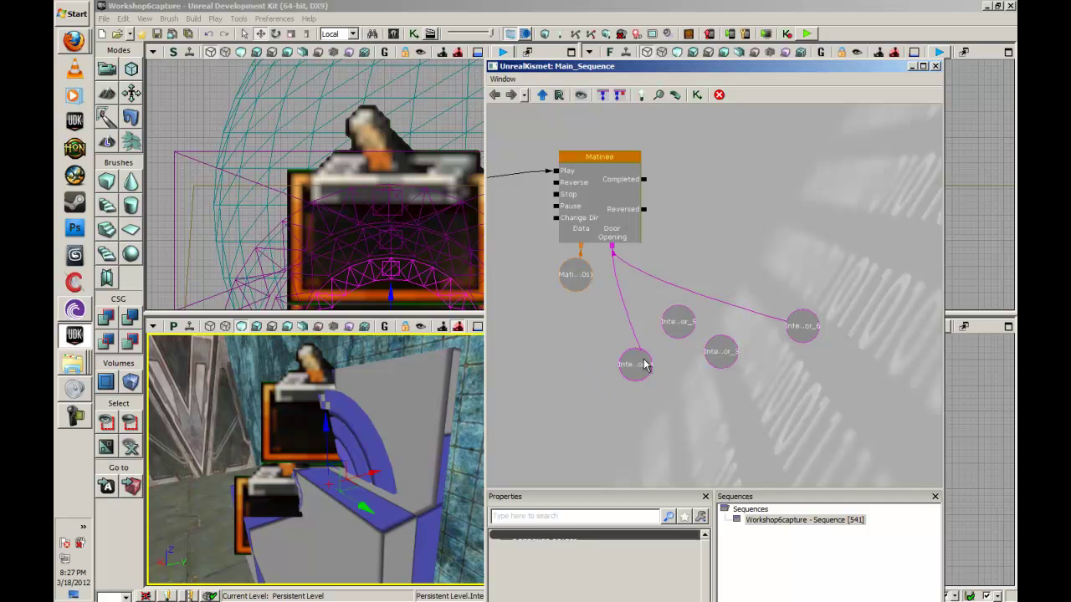
drag(613, 244, 676, 307)
drag(614, 249, 717, 348)
Step: Check the DoorOpening movement in the Matinee and move the Matinee Data variable farther below its node
double_click(598, 206)
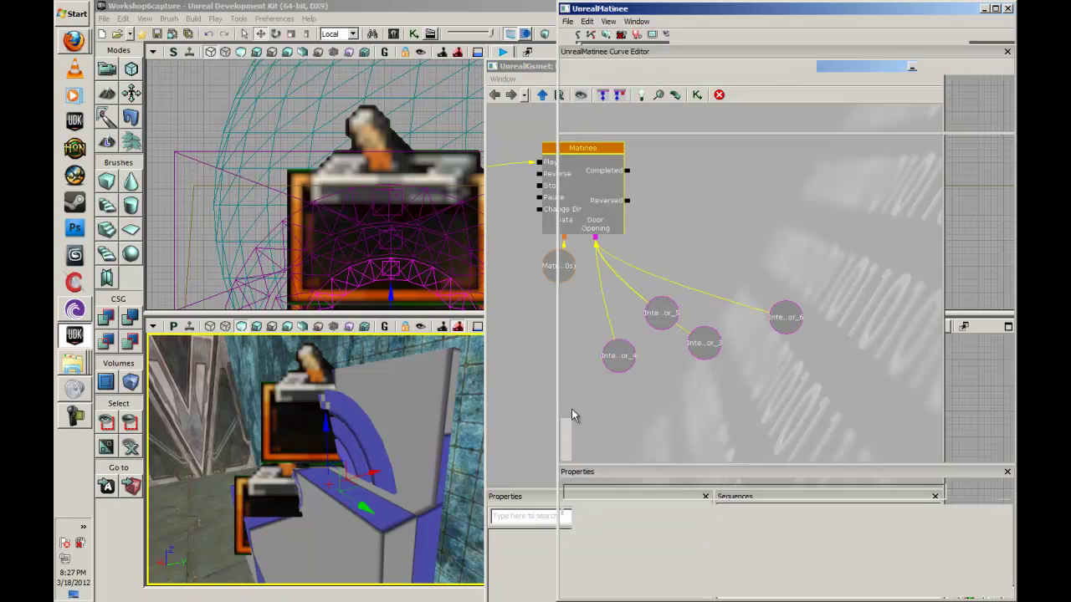
drag(744, 442, 704, 410)
click(1008, 9)
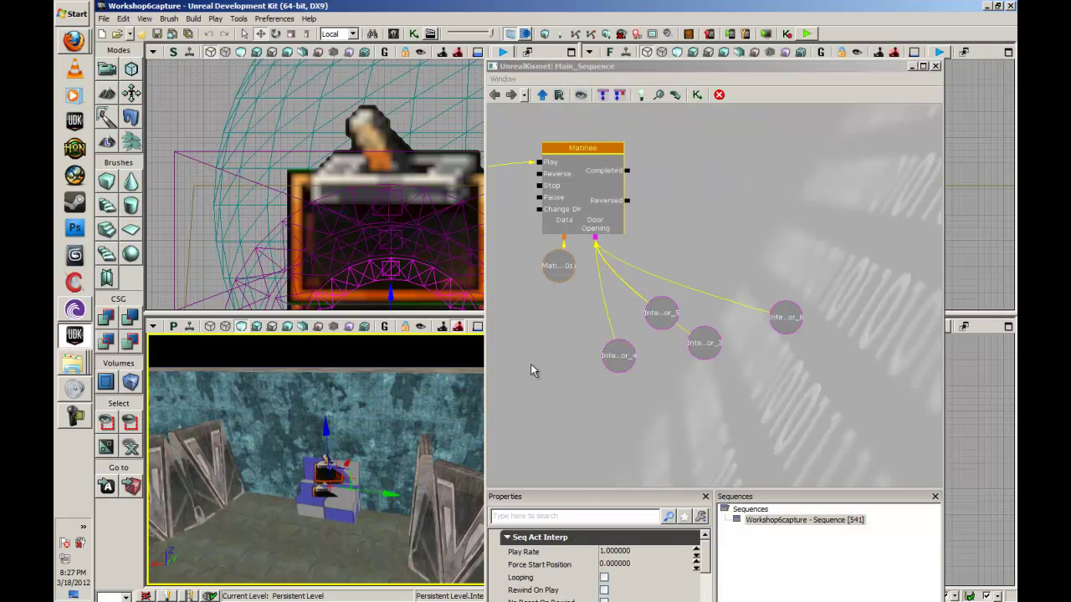
click(557, 276)
ctrl+drag(556, 275, 751, 354)
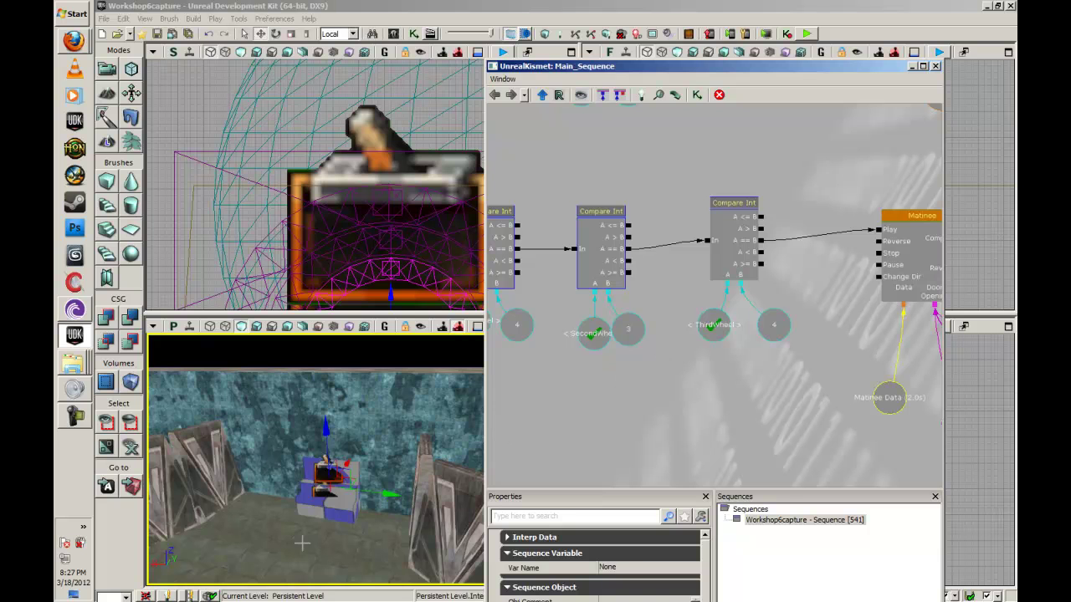
Step: Start a play test from the floor in front of the wheel block
click(286, 554)
right_click(291, 538)
right_click(302, 523)
click(307, 532)
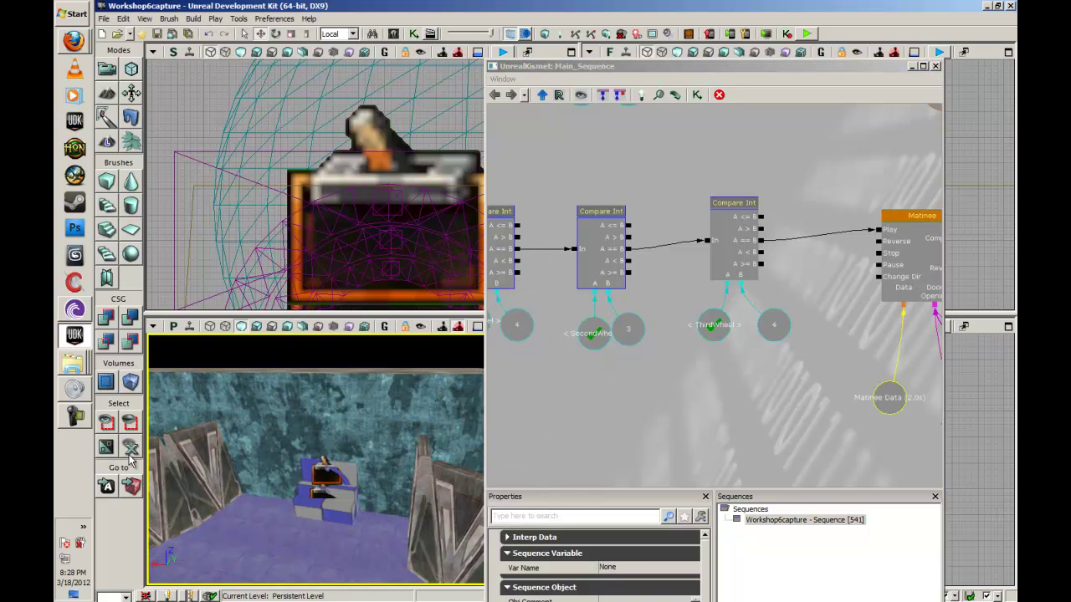
click(72, 424)
click(72, 424)
right_click(284, 541)
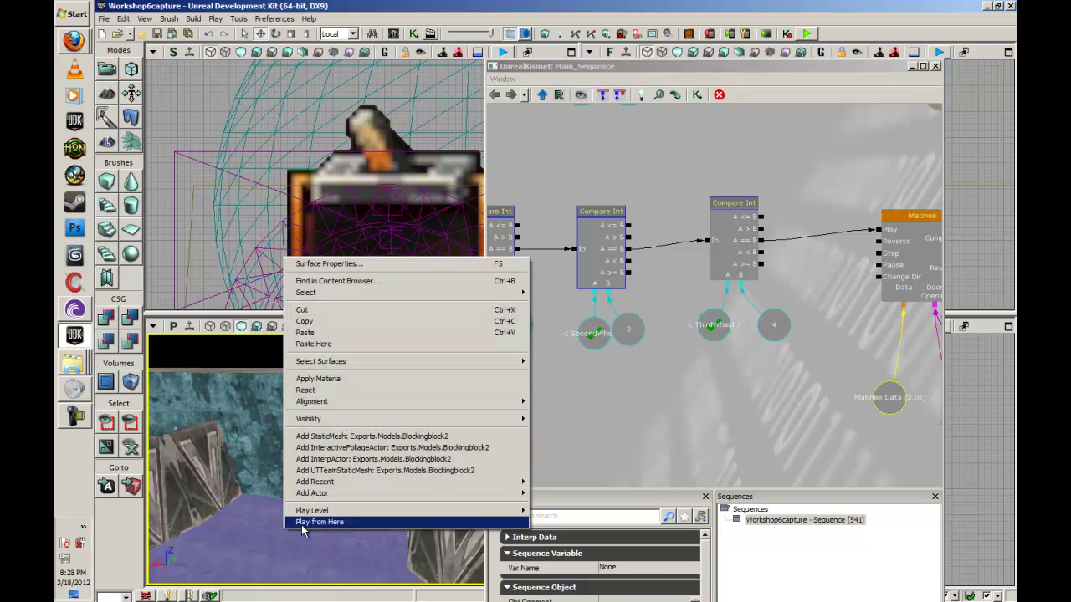
click(303, 523)
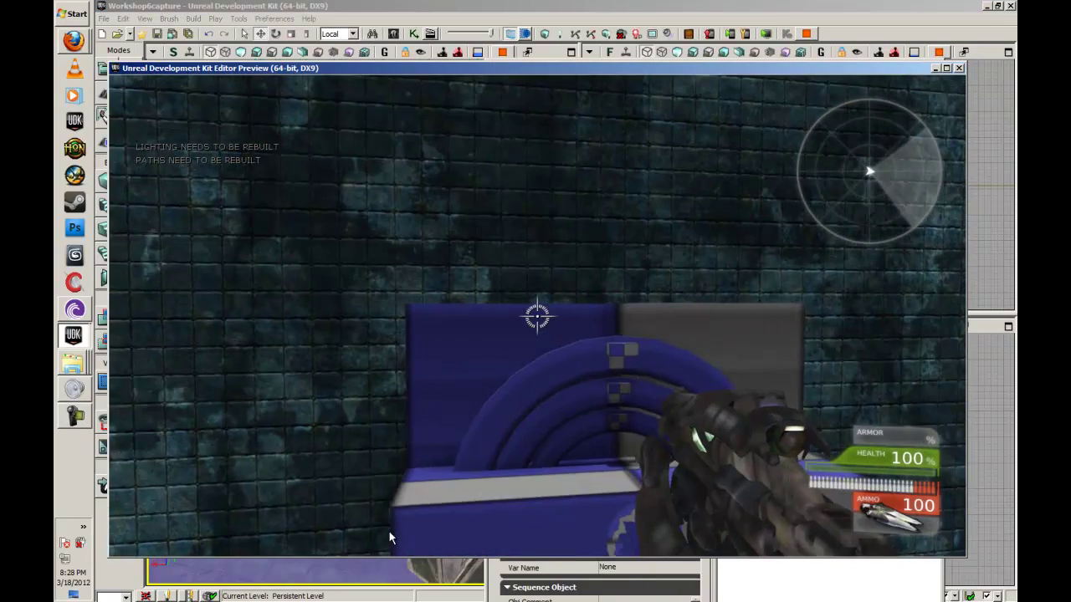
Step: Walk around the block and position the player facing the three wheels and the knob
key(w)
key(s)
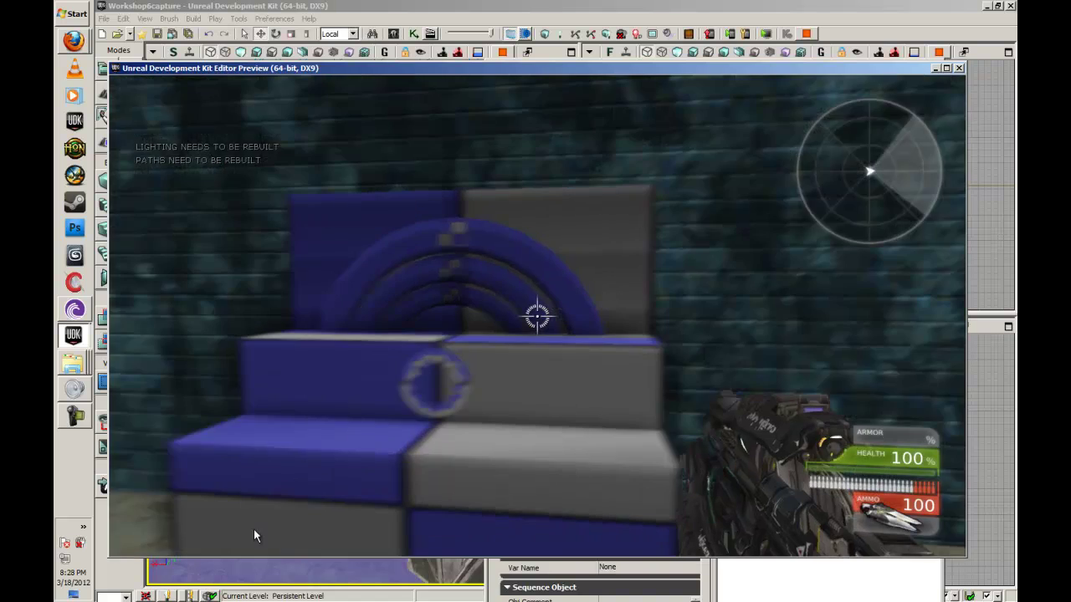
key(d)
key(w)
key(w)
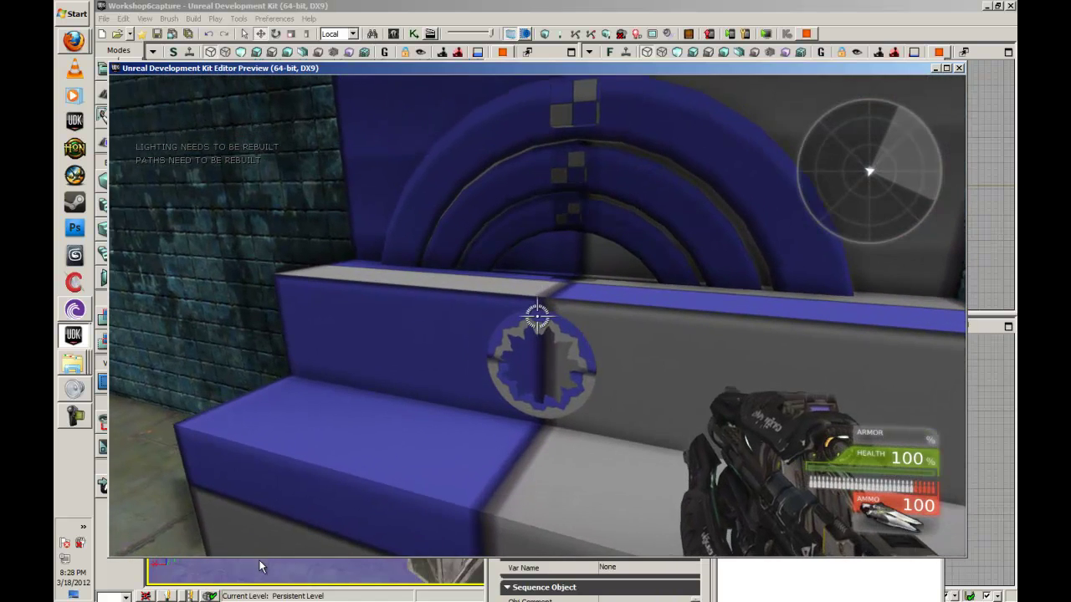
key(w)
key(space)
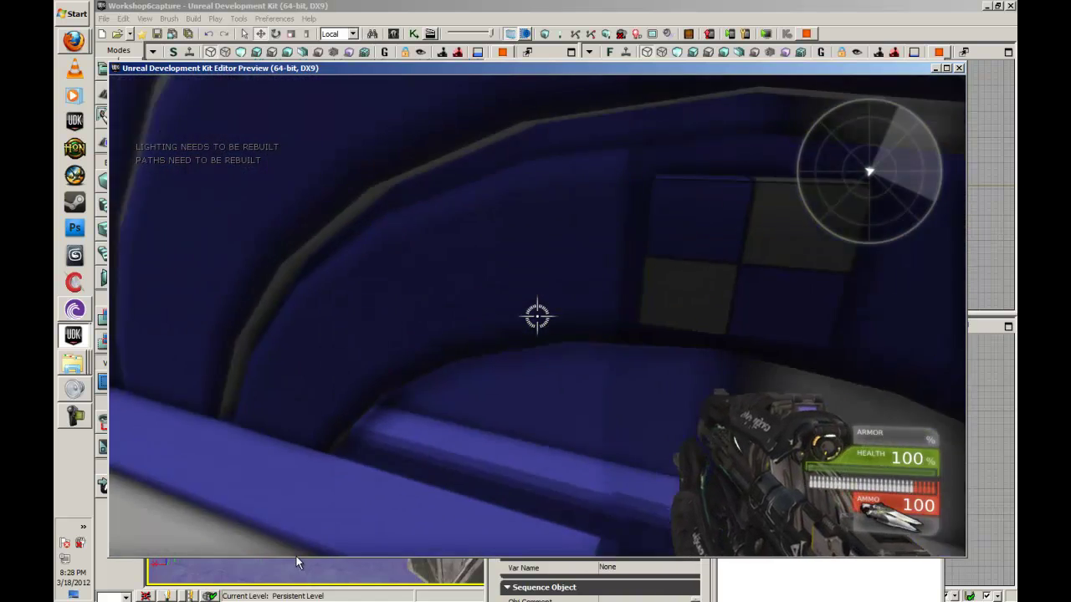
key(s)
key(a)
key(w)
key(space)
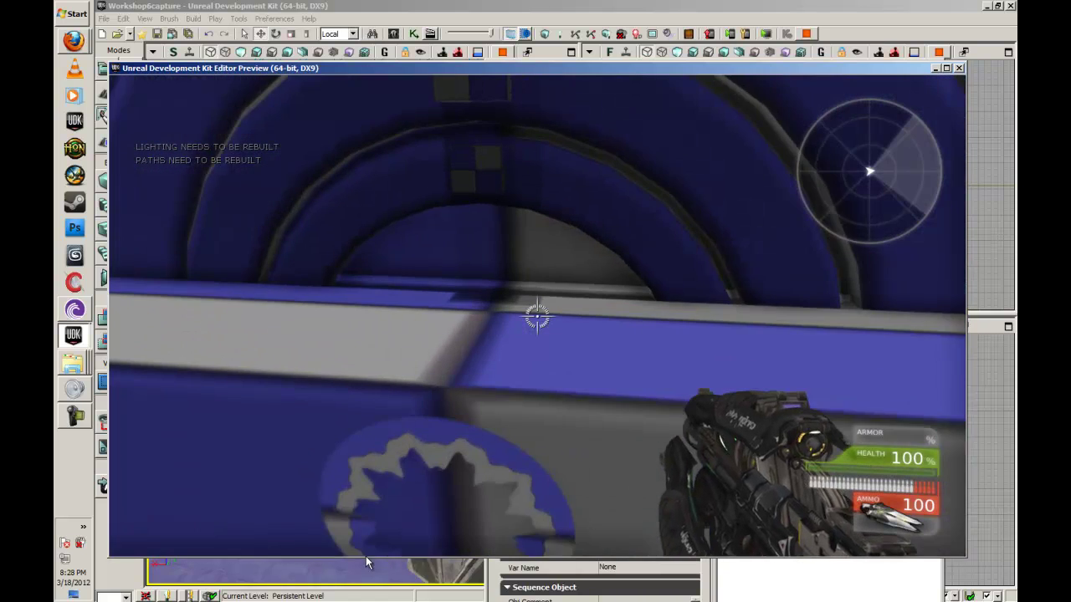
key(s)
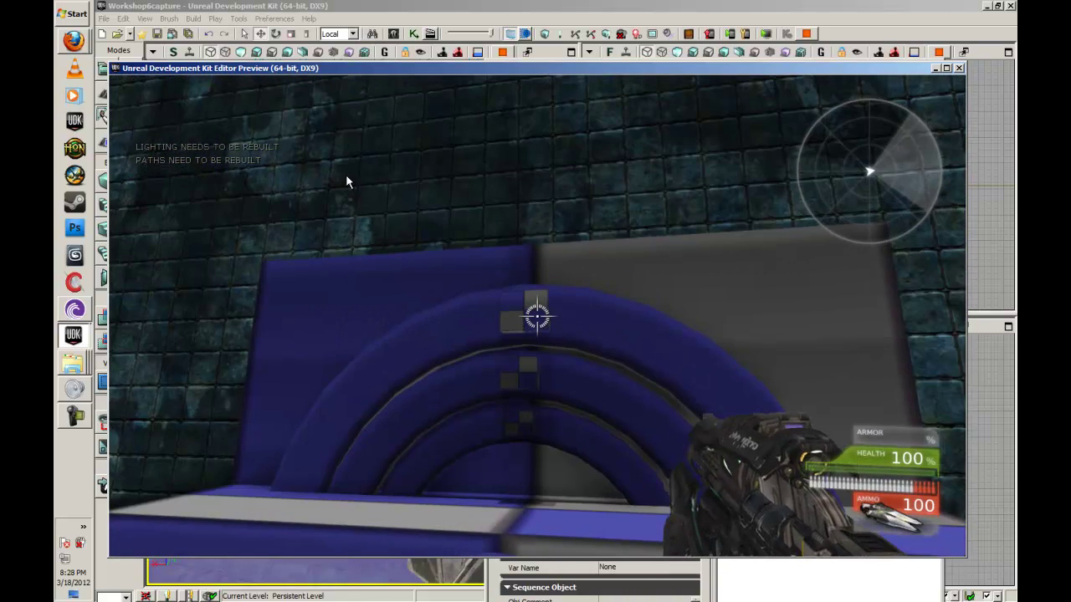
Step: Test turning the wheels with their triggers in the game preview, and end the play session
mouse_move(343, 150)
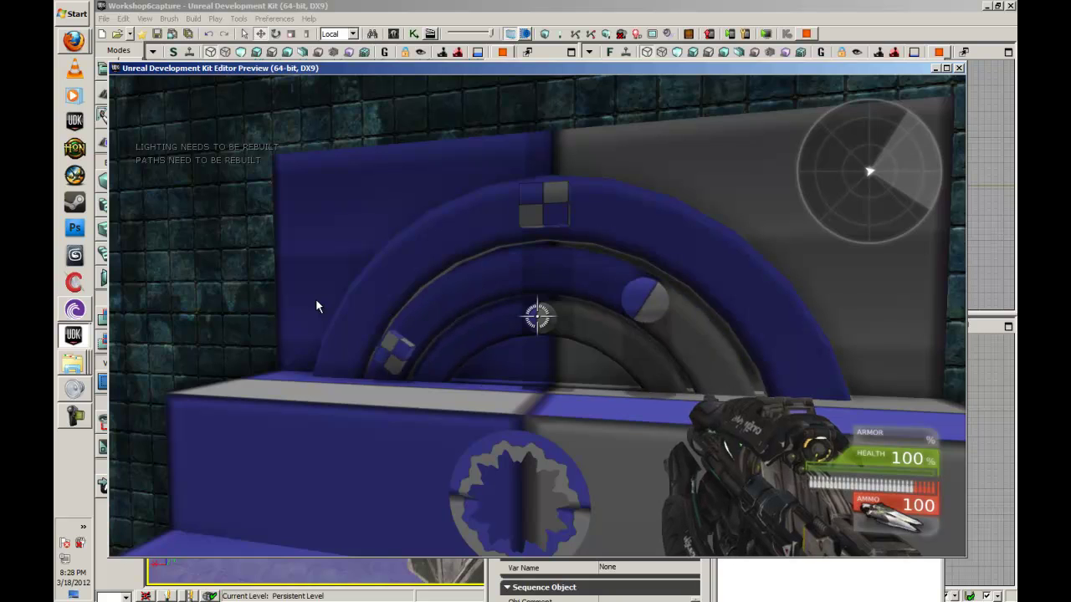
key(w)
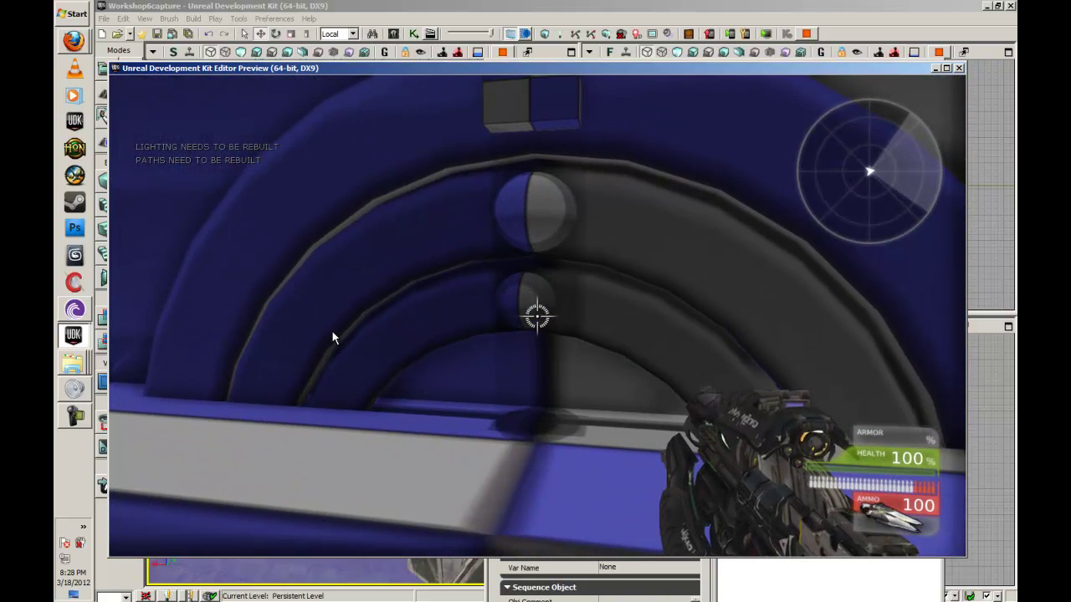
key(a)
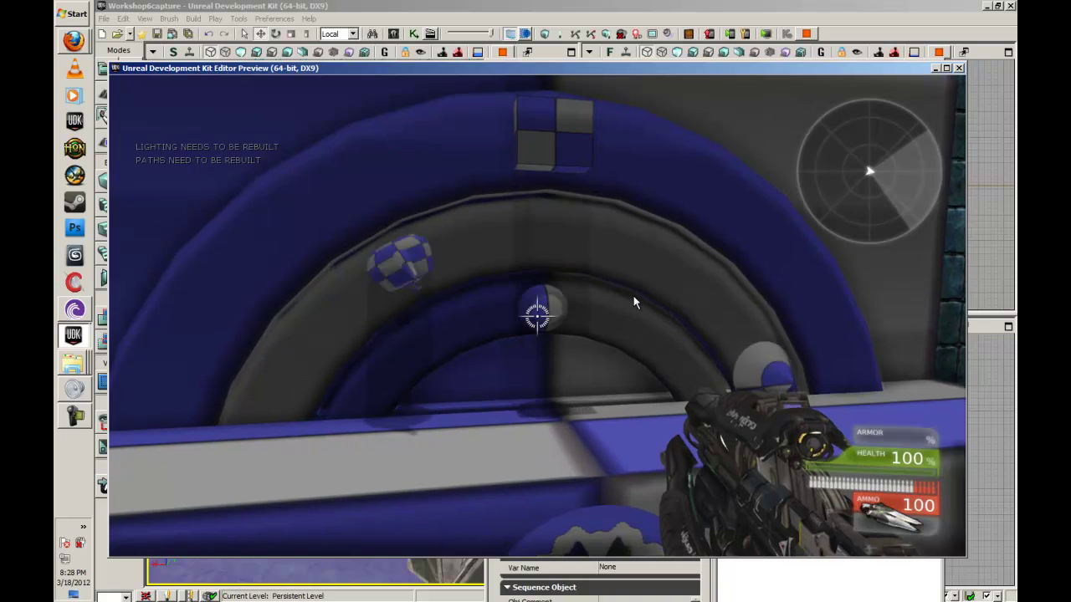
key(Escape)
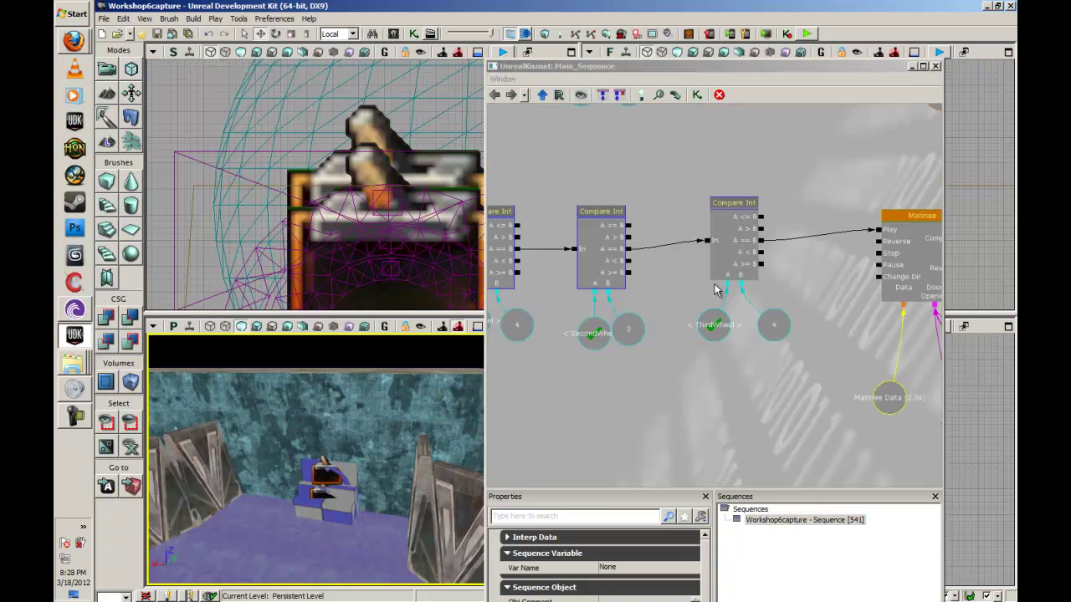
Step: Examine the third wheel's Kismet chain from the Trigger_7 Used event through its Compare Int and Add Int nodes to its Matinee
scroll(799, 390, down, 5)
scroll(742, 384, up, 5)
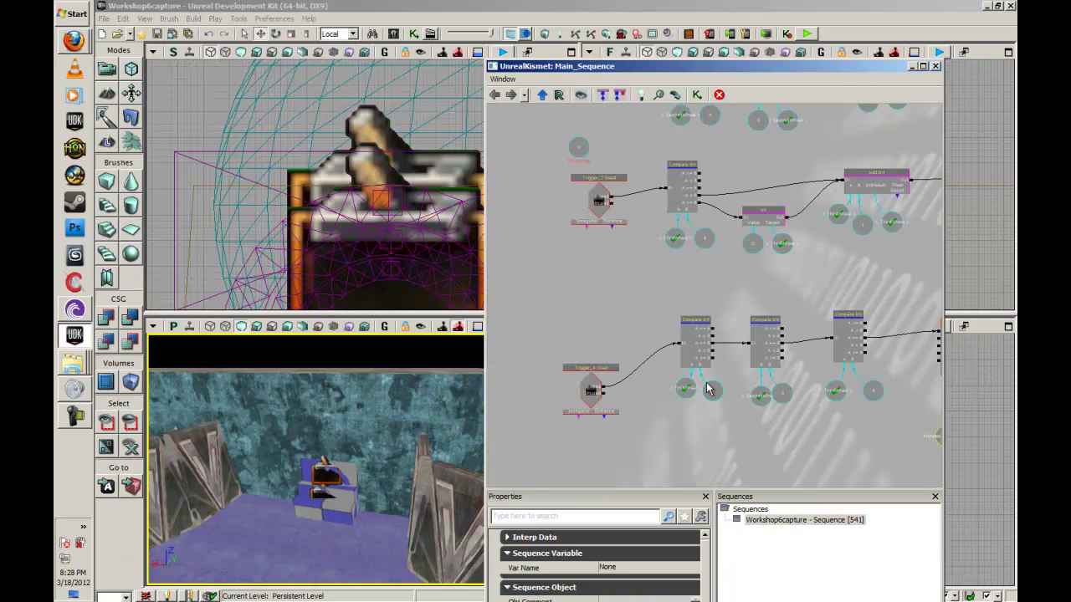
click(640, 259)
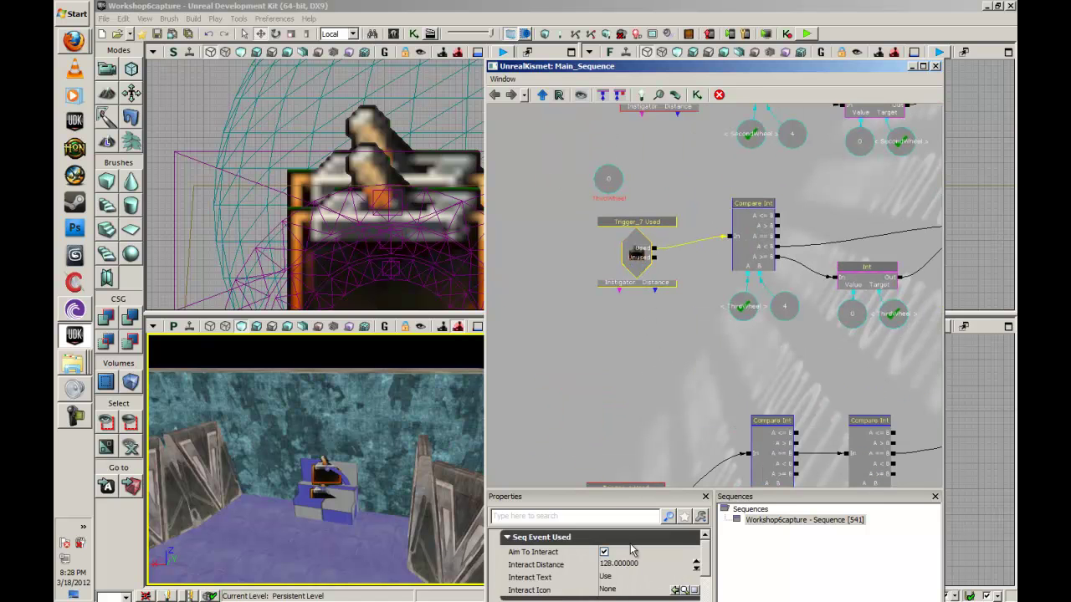
click(762, 250)
drag(681, 303, 591, 406)
drag(829, 397, 561, 380)
click(736, 348)
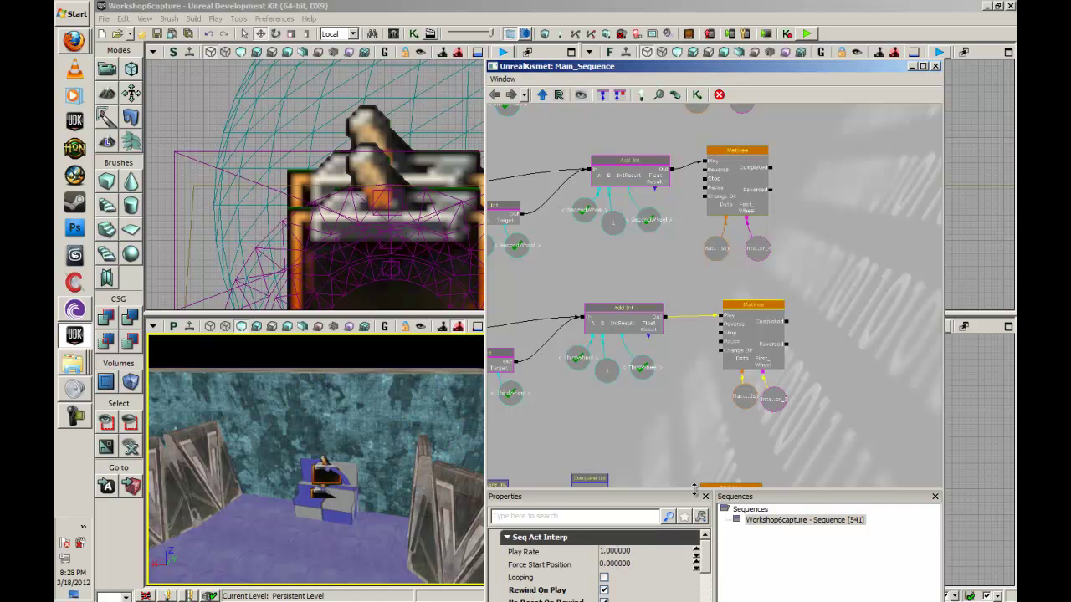
Step: Enlarge the properties area and set the Trigger_7 Used event's Max Trigger Count to 0
drag(706, 491, 705, 398)
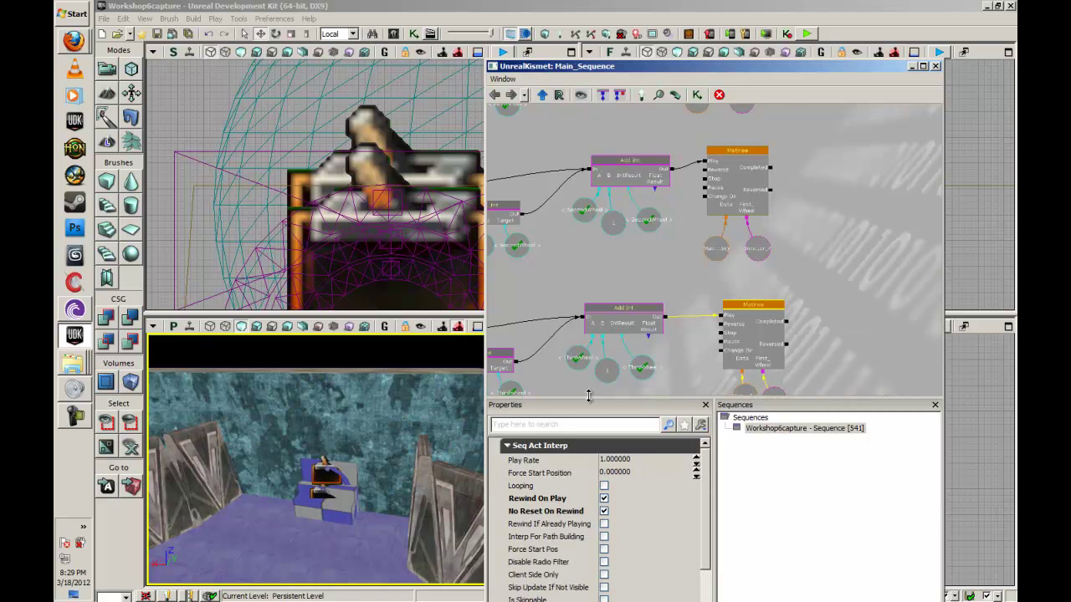
drag(566, 365, 772, 280)
click(512, 261)
click(501, 264)
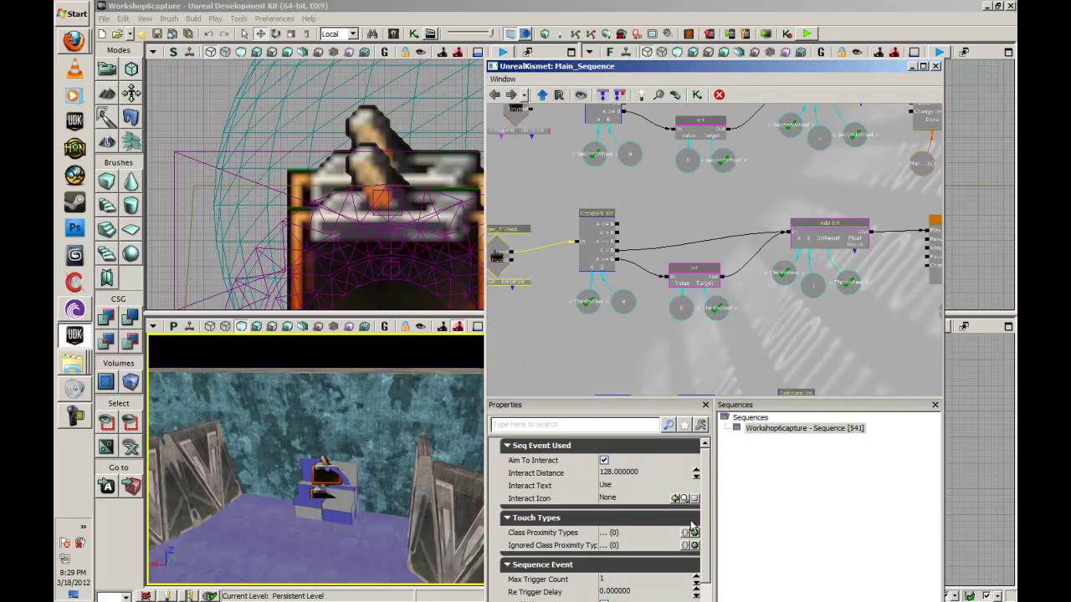
scroll(661, 523, down, 3)
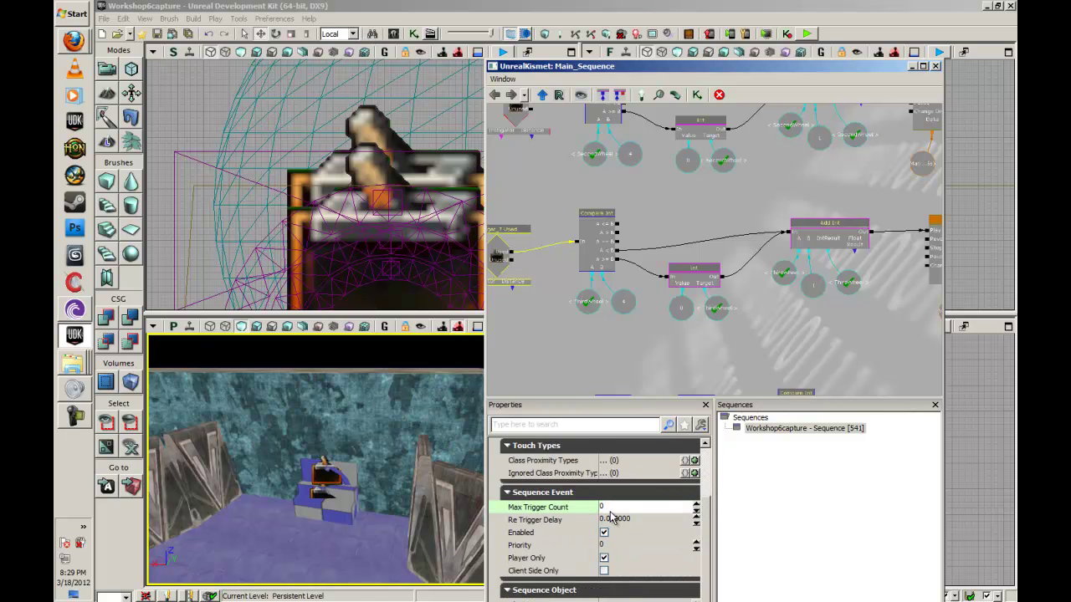
Step: Start a play test from the floor, approach the wheel block and turn the wheels to combination 4-3-4
right_click(299, 535)
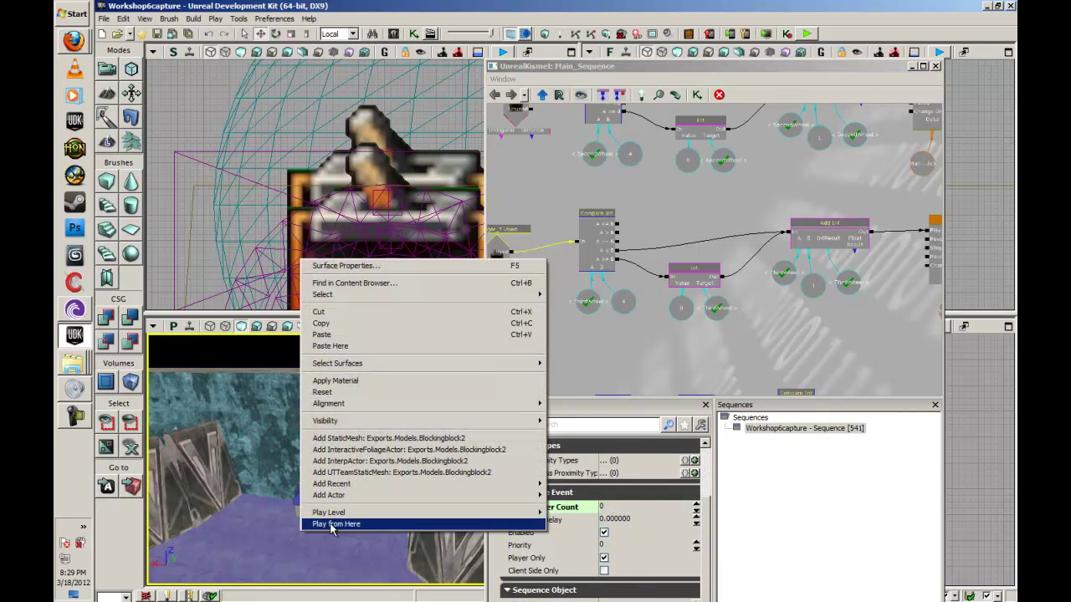
click(326, 522)
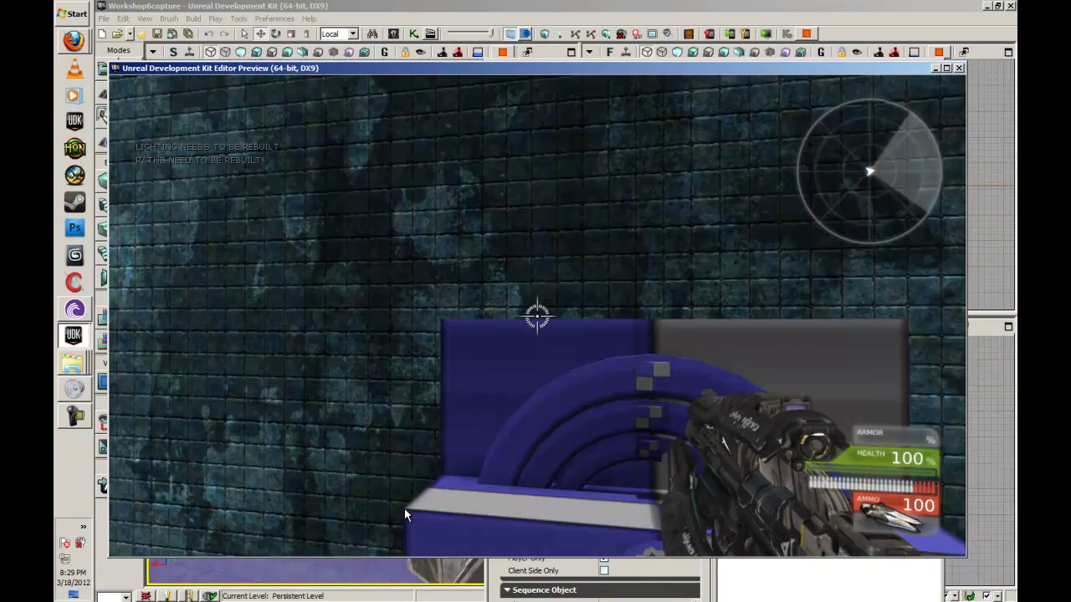
key(w)
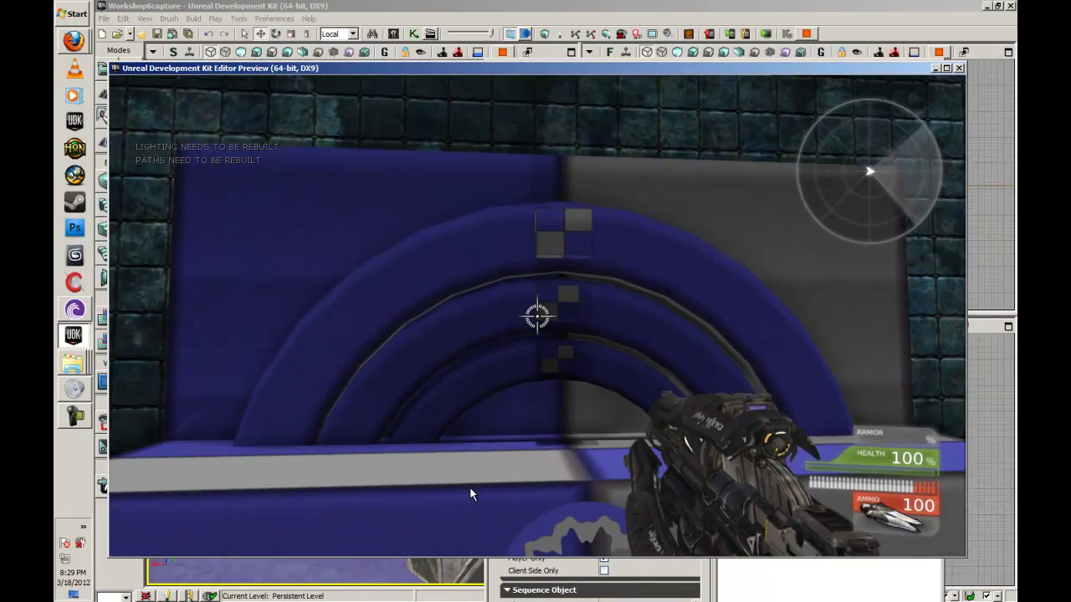
key(e)
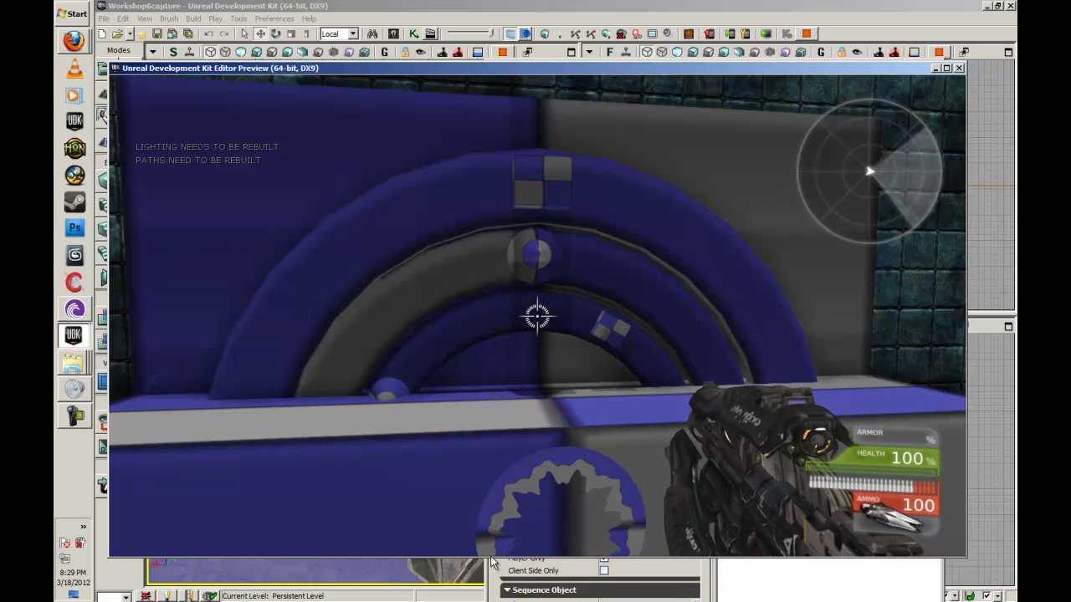
Step: Back away from the wheel block to inspect the doorway beneath it, and end the play session
key(s)
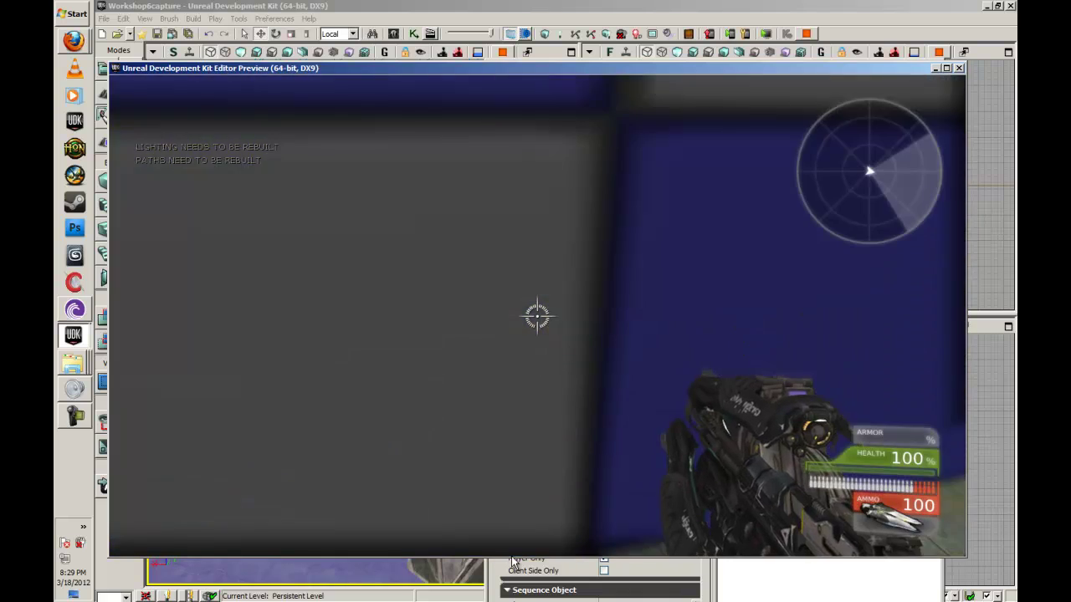
key(s)
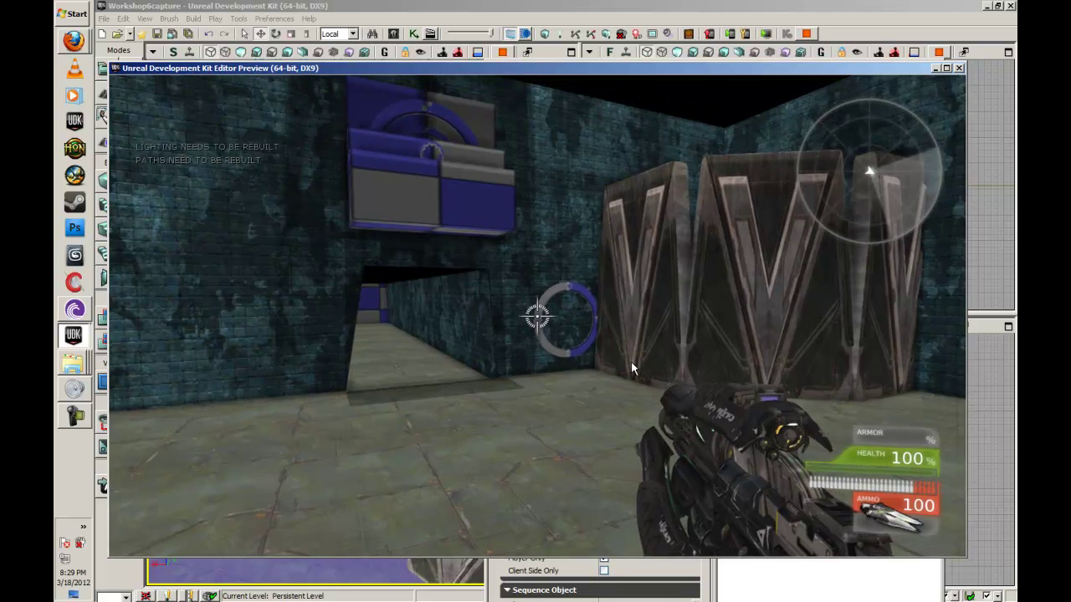
key(w)
key(s)
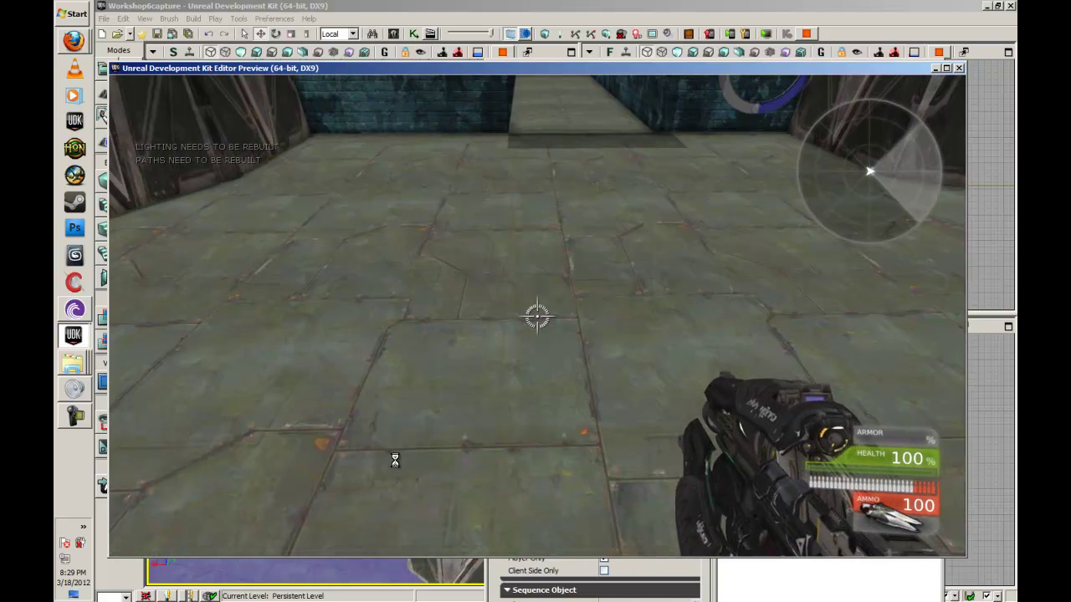
key(Escape)
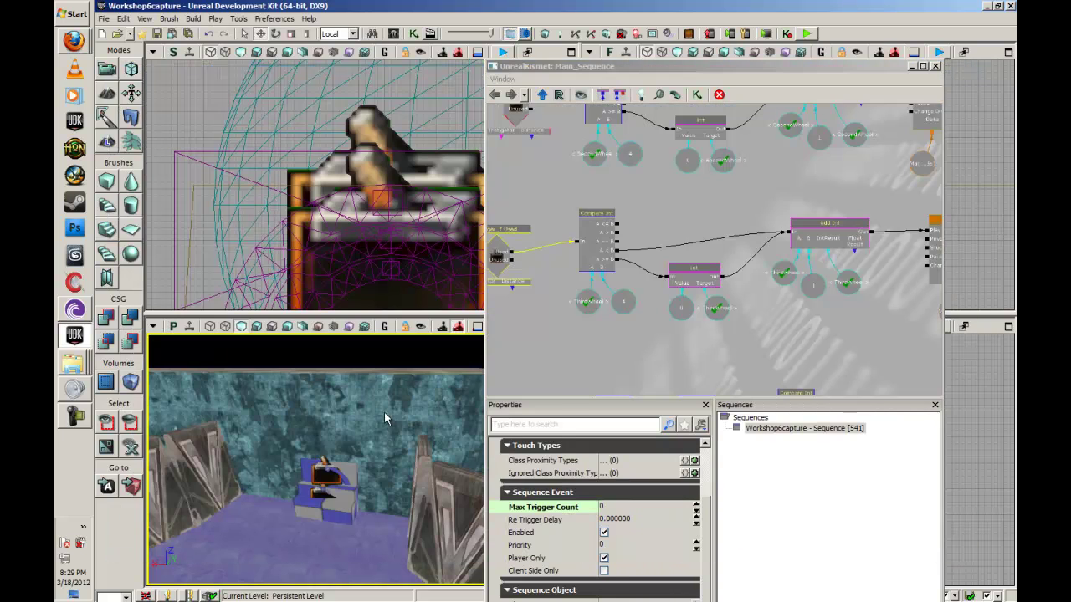
Step: Start another play test from the floor and position the player facing the three wheels
right_click(315, 560)
click(338, 531)
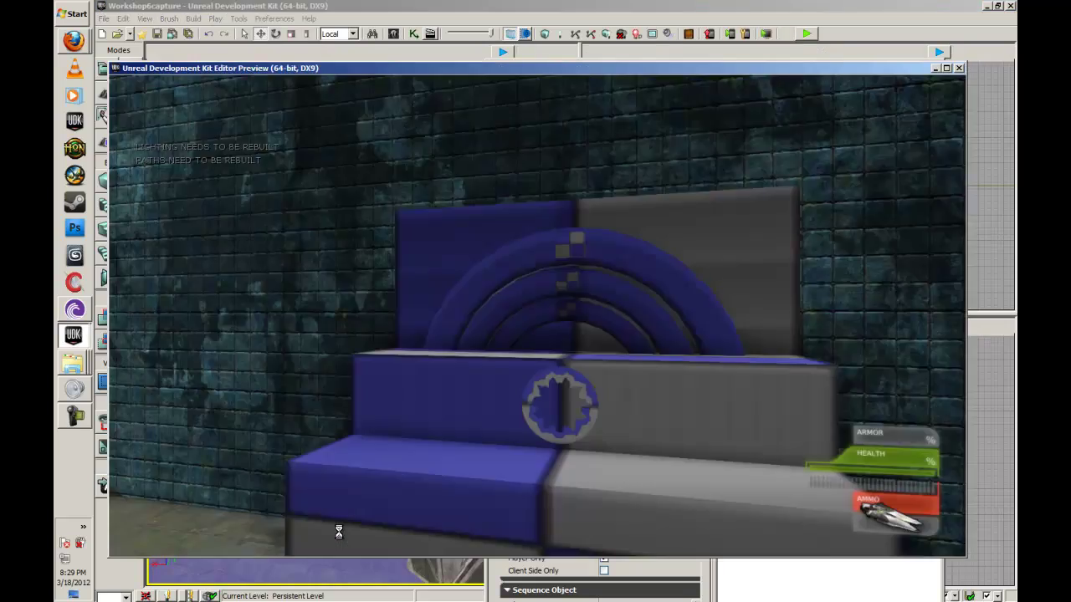
key(a)
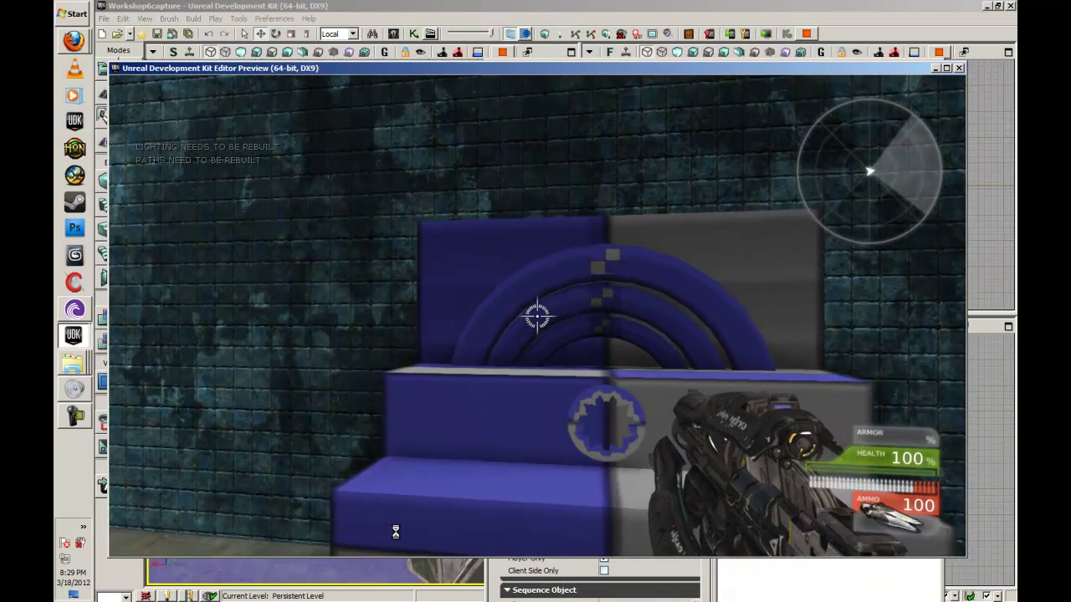
key(w)
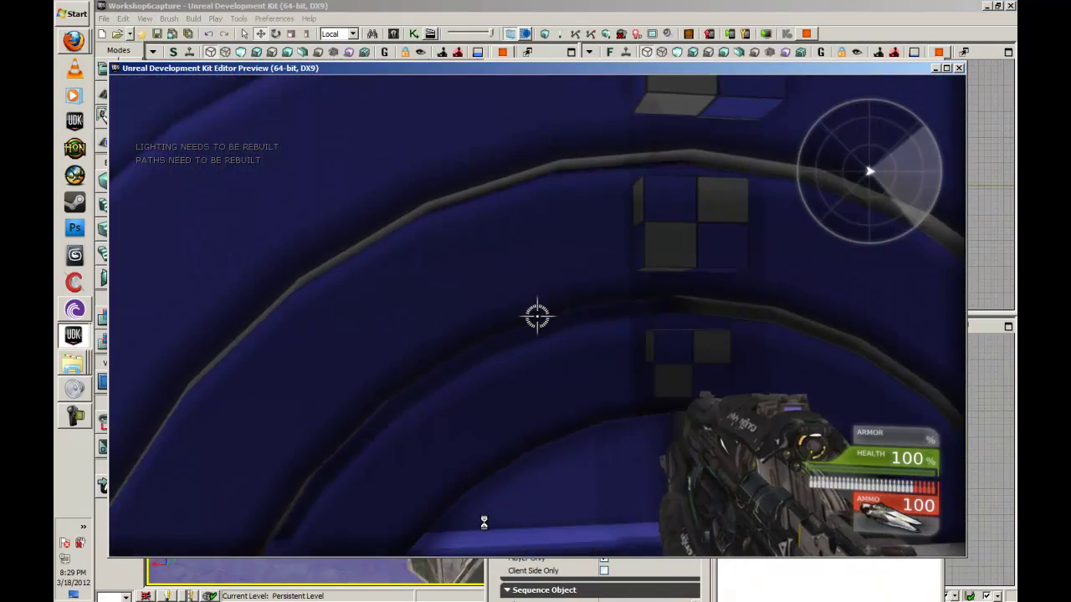
key(s)
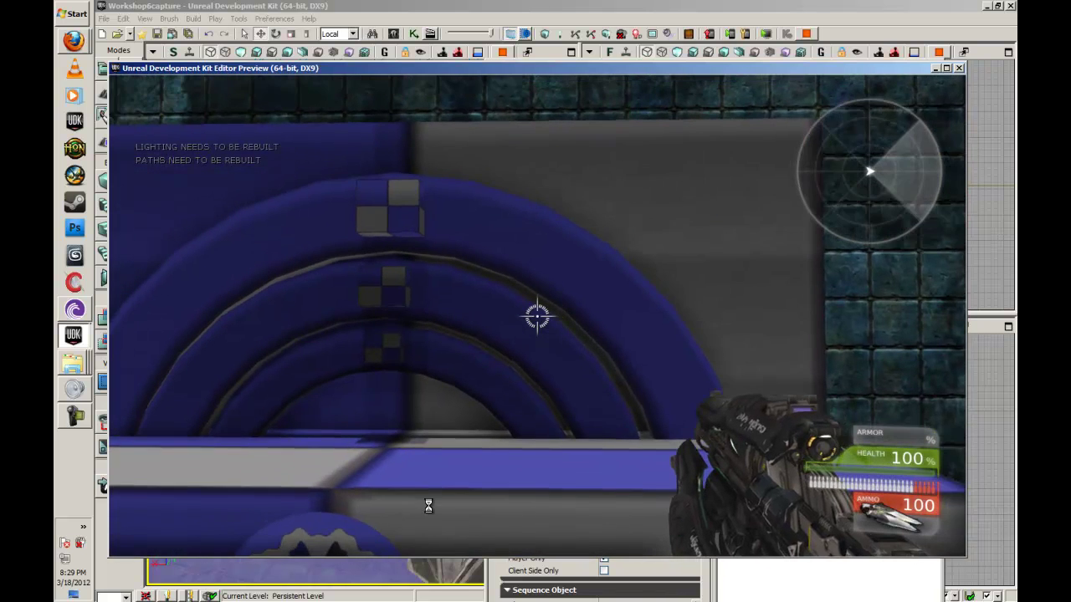
key(a)
key(d)
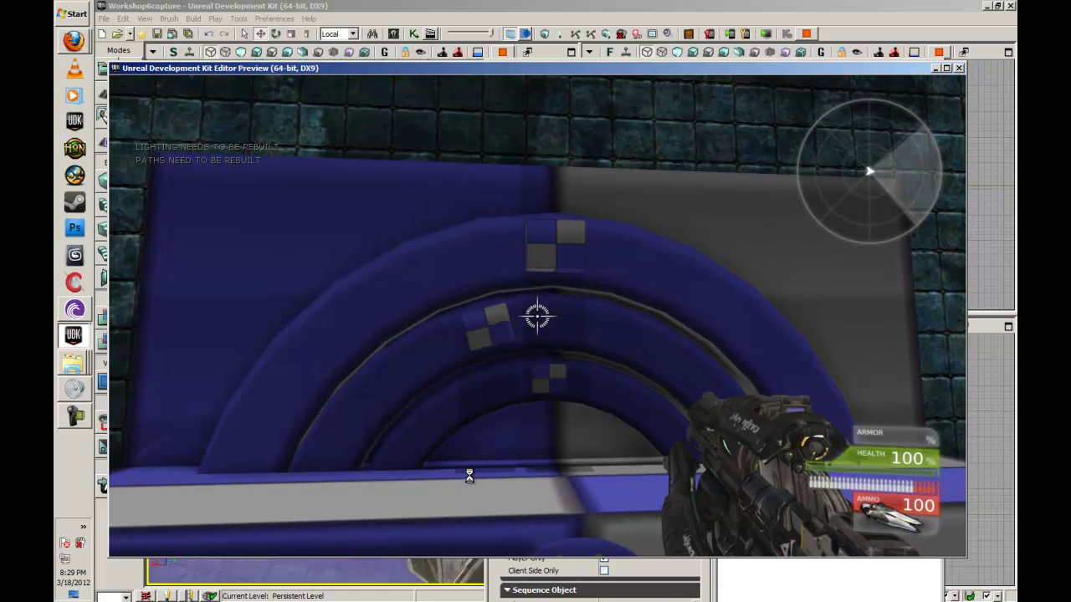
Step: Turn the middle wheel through several positions in the game preview, and end the play session
click(469, 475)
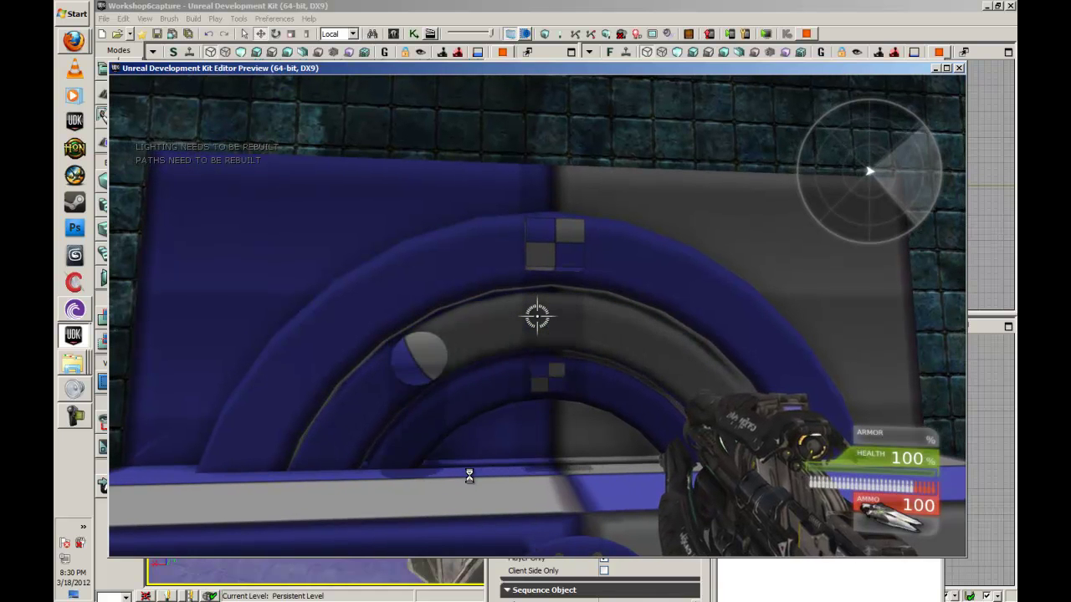
click(469, 475)
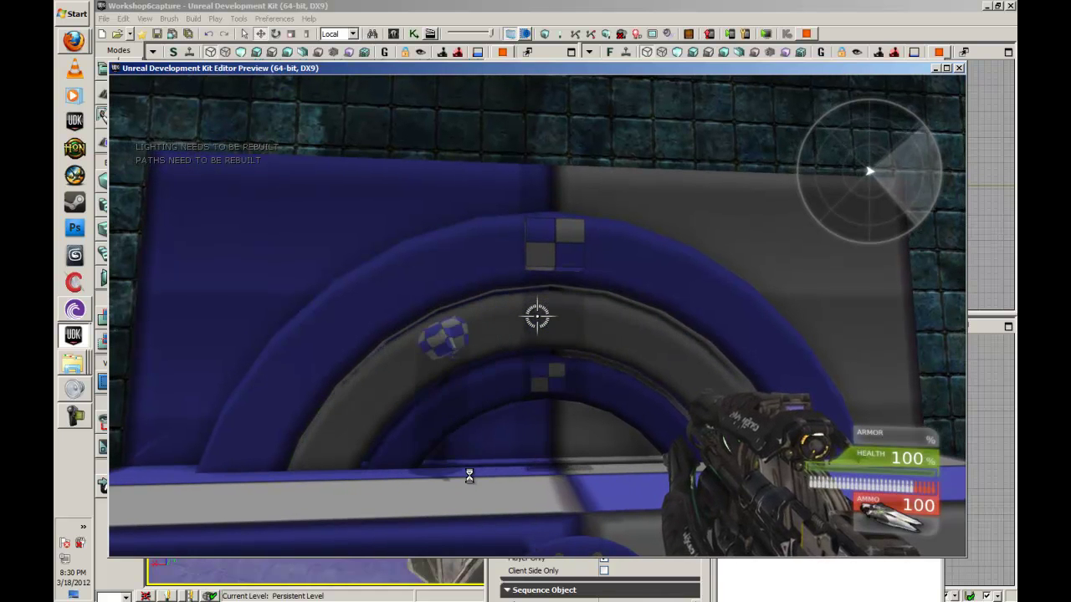
click(469, 475)
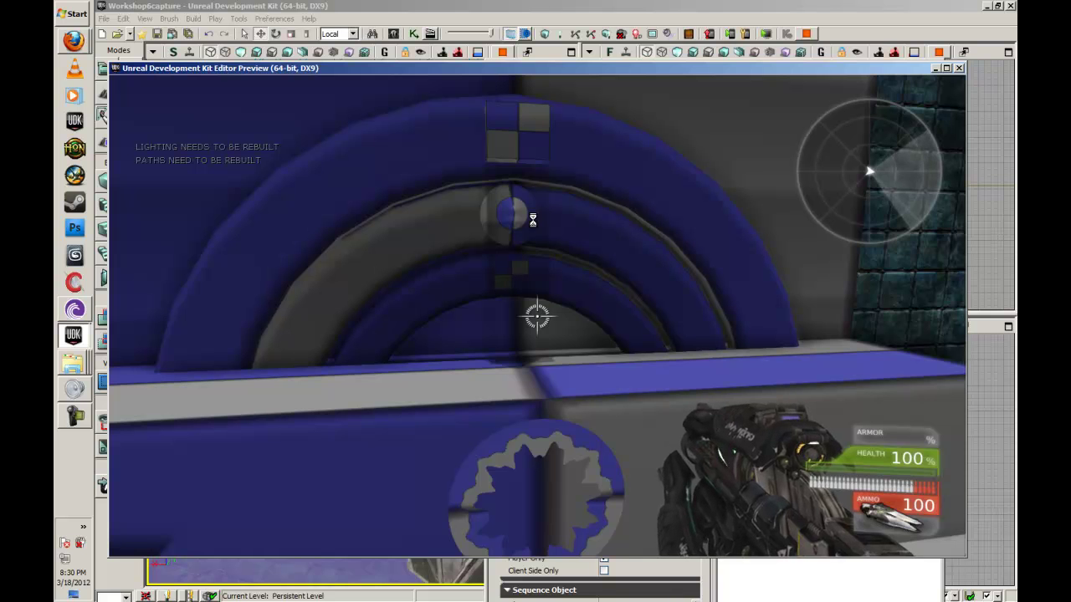
key(Escape)
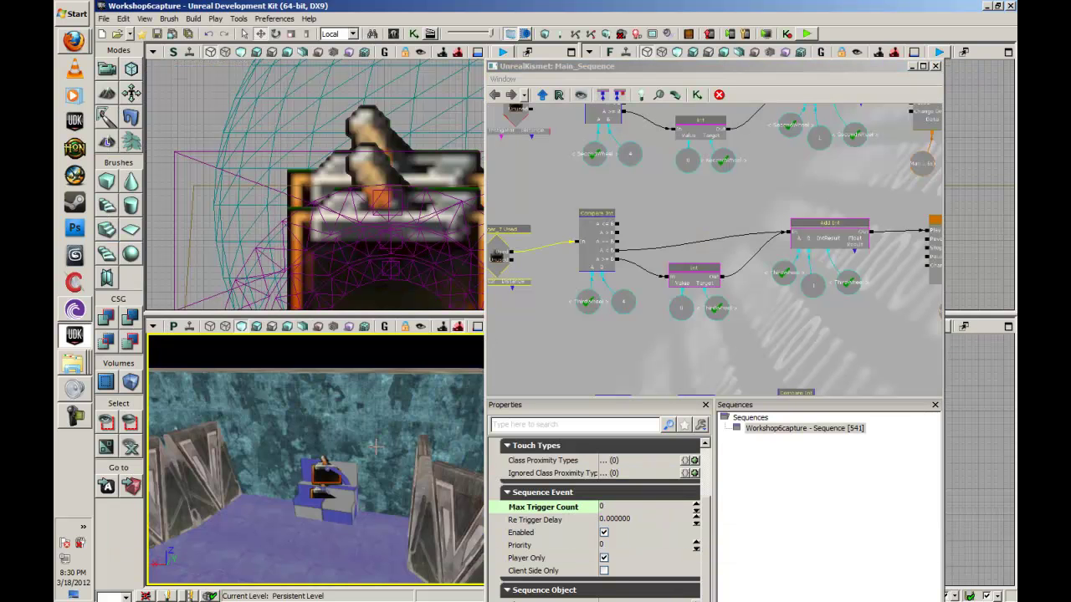
Step: Play from the floor beside the block, view the wheels up close and from farther back, and end the session
right_drag(337, 514, 310, 546)
click(312, 530)
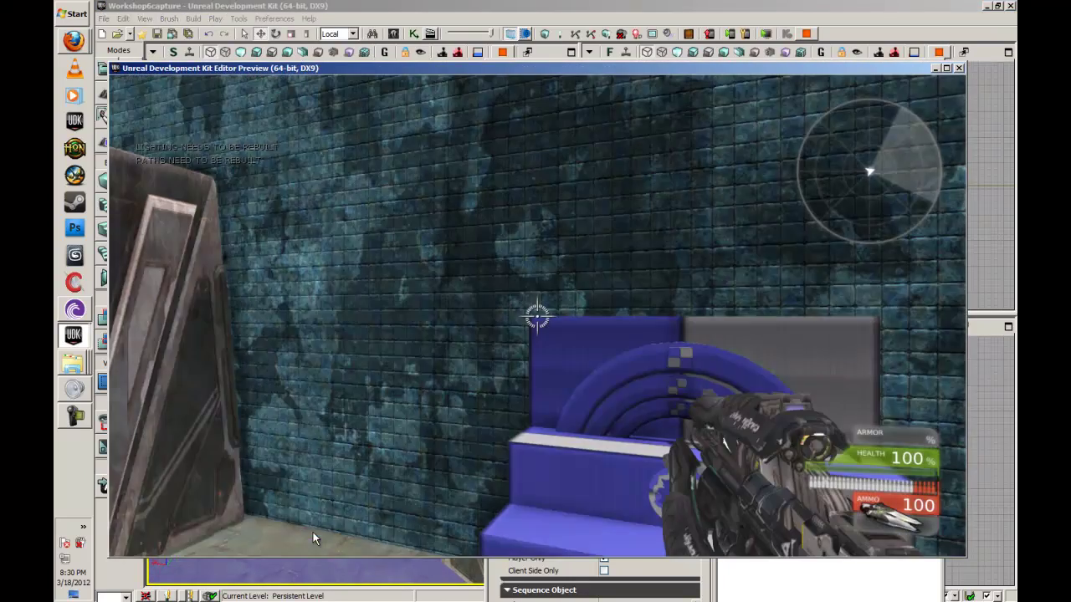
key(w)
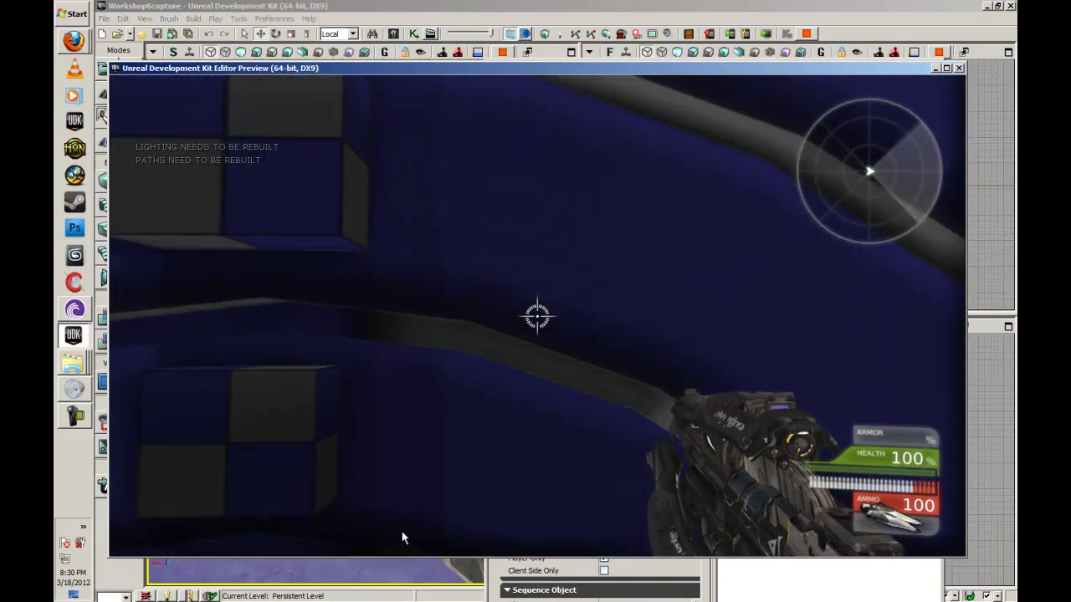
key(s)
key(w)
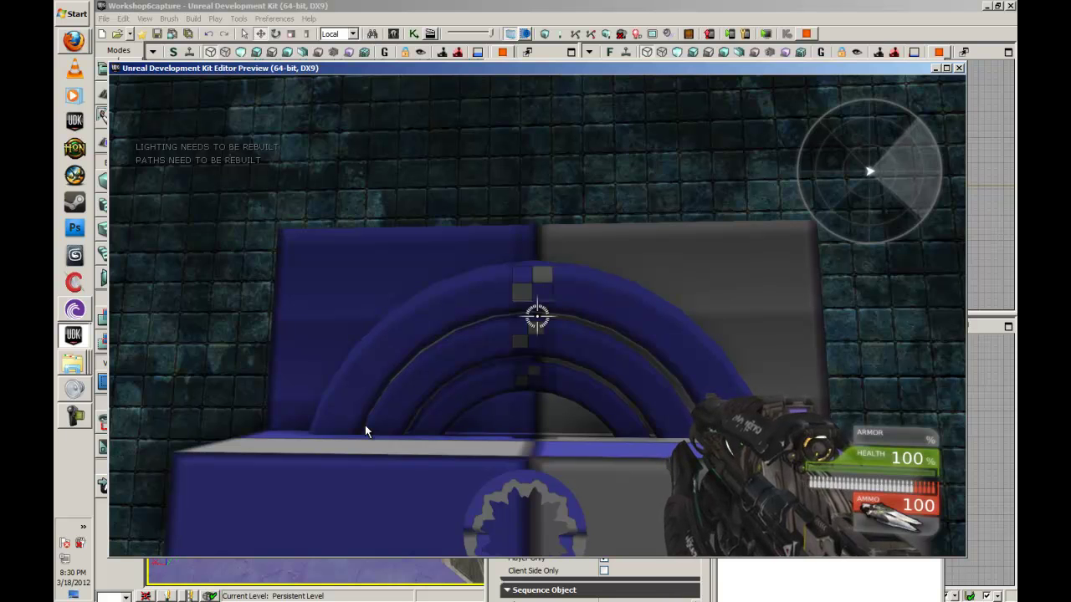
key(Escape)
Step: Examine the Kismet rows of Compare Int, Bool and Matinee nodes that branch from one shared trigger event
scroll(768, 335, down, 5)
drag(674, 334, 724, 244)
scroll(653, 260, up, 2)
drag(653, 258, 771, 207)
drag(690, 270, 694, 226)
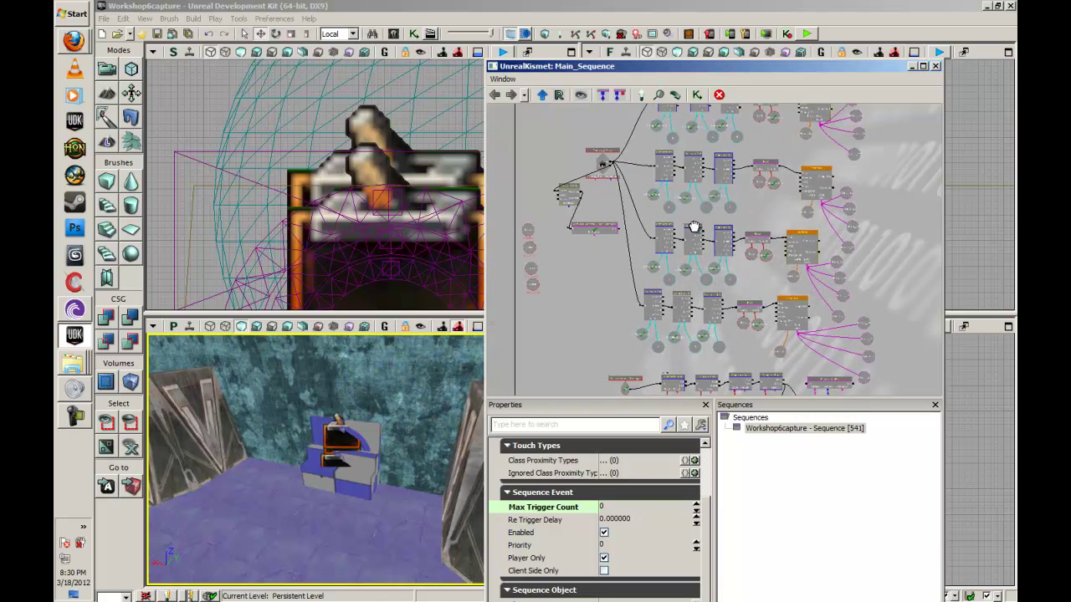
scroll(703, 276, up, 4)
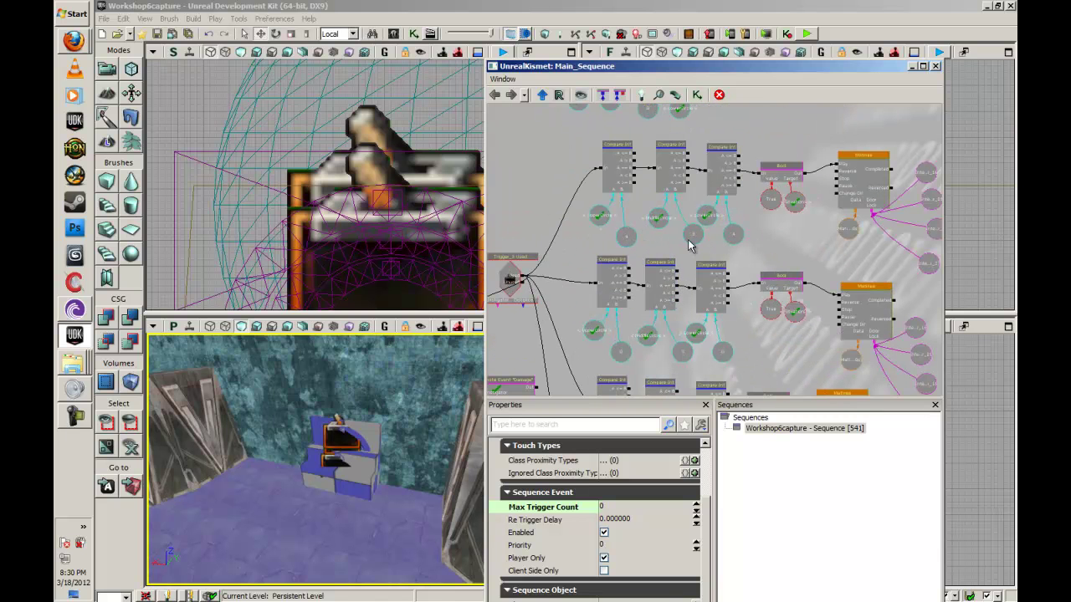
drag(702, 319, 706, 220)
drag(676, 272, 654, 391)
drag(667, 353, 671, 217)
drag(632, 289, 638, 125)
drag(639, 171, 662, 306)
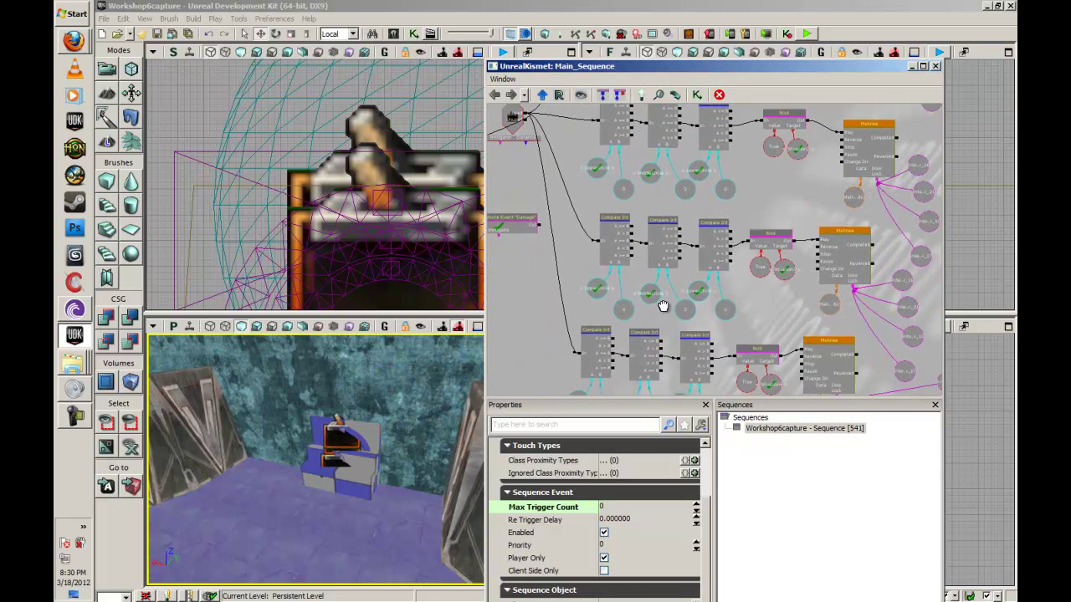
click(75, 418)
click(77, 420)
drag(577, 327, 581, 378)
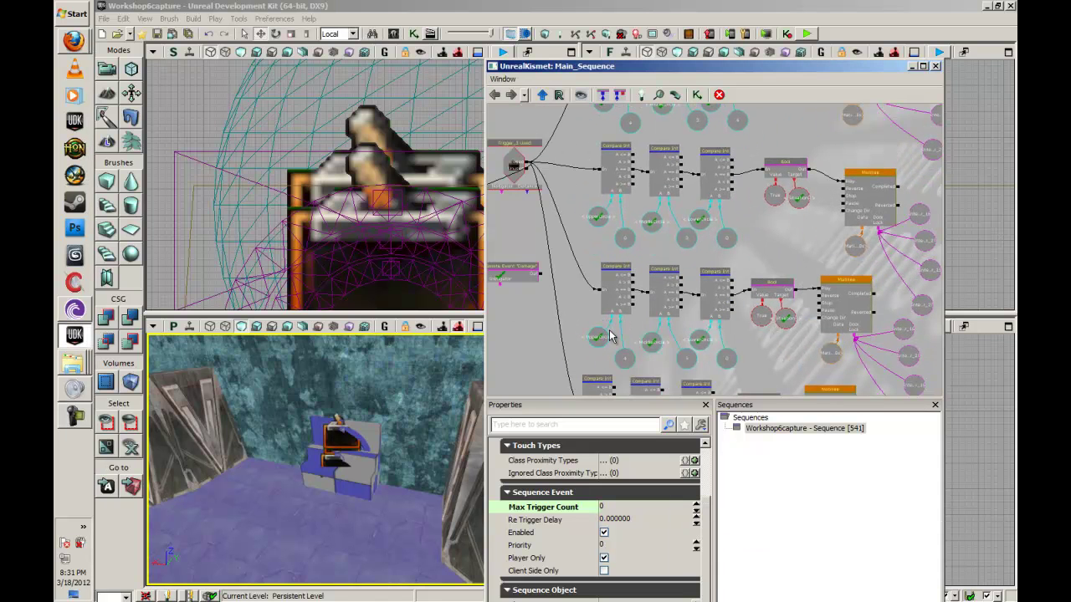
drag(653, 334, 629, 241)
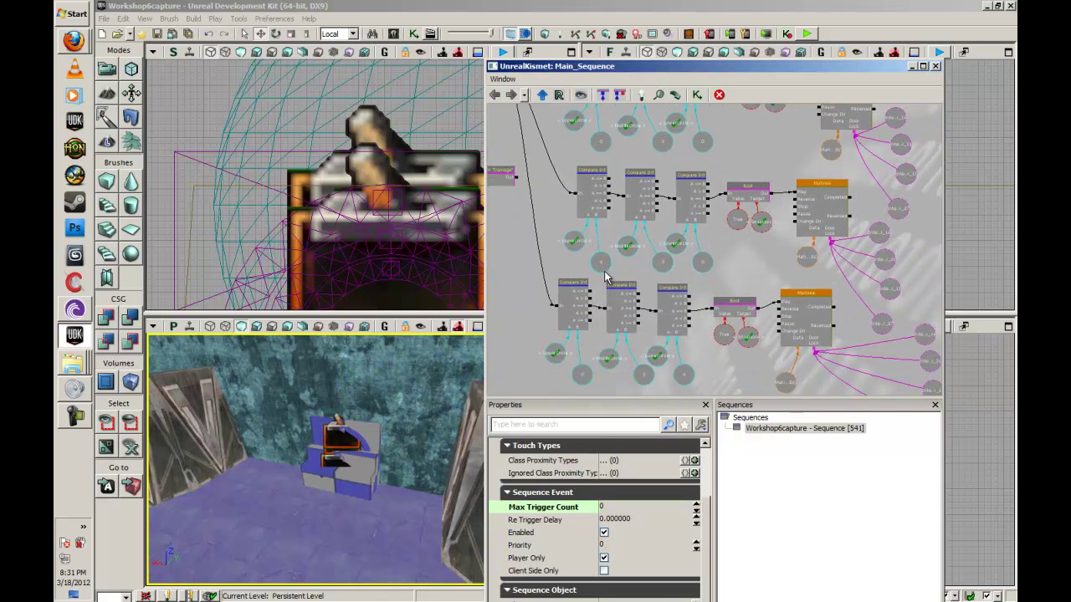
click(75, 419)
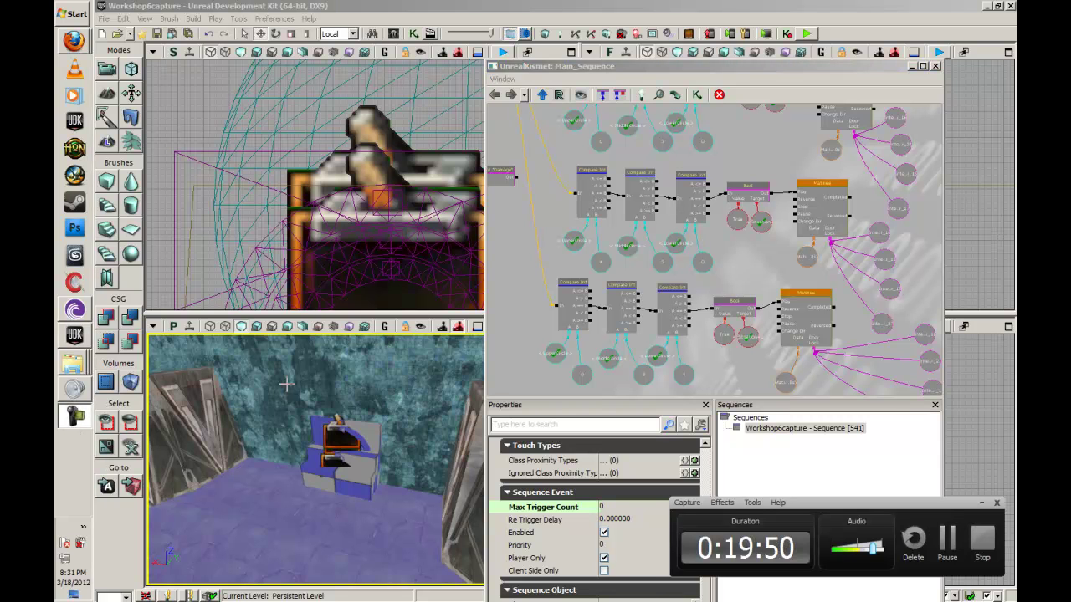